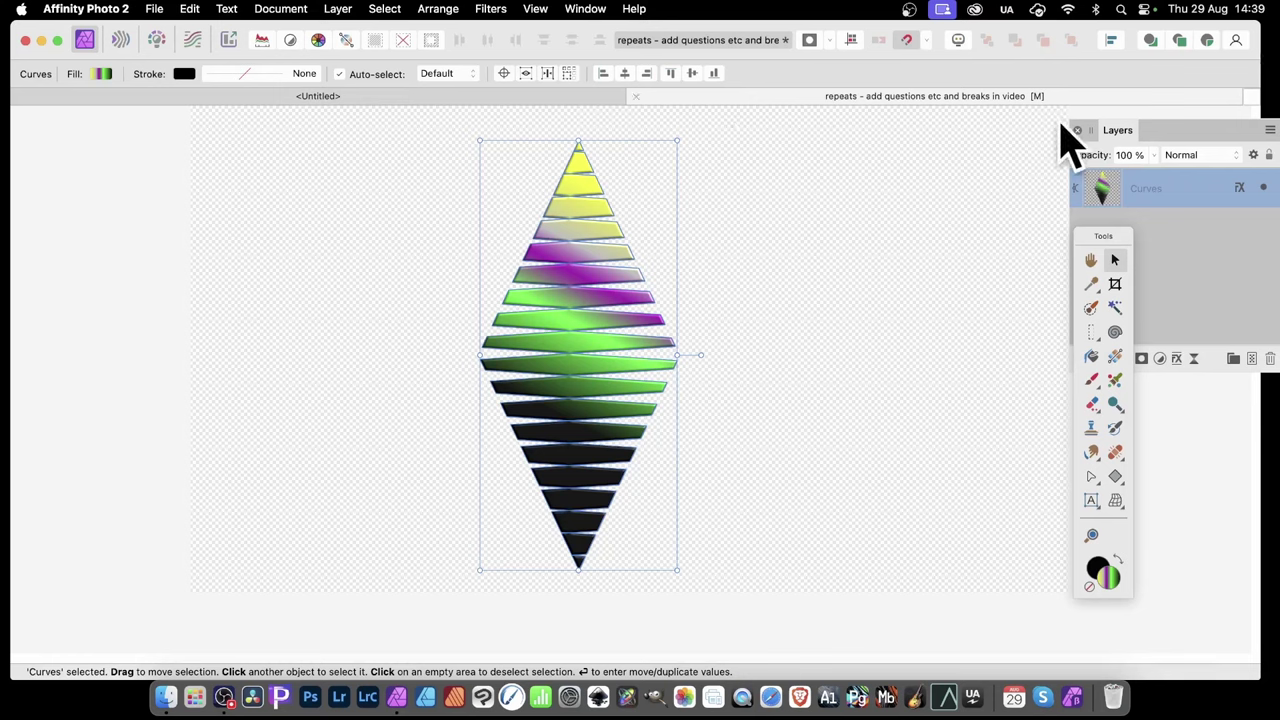
Rasterise the striped diamond Curves layer without preserving its layer FX.
left_click(1145, 132)
left_click_drag(1145, 132, 802, 167)
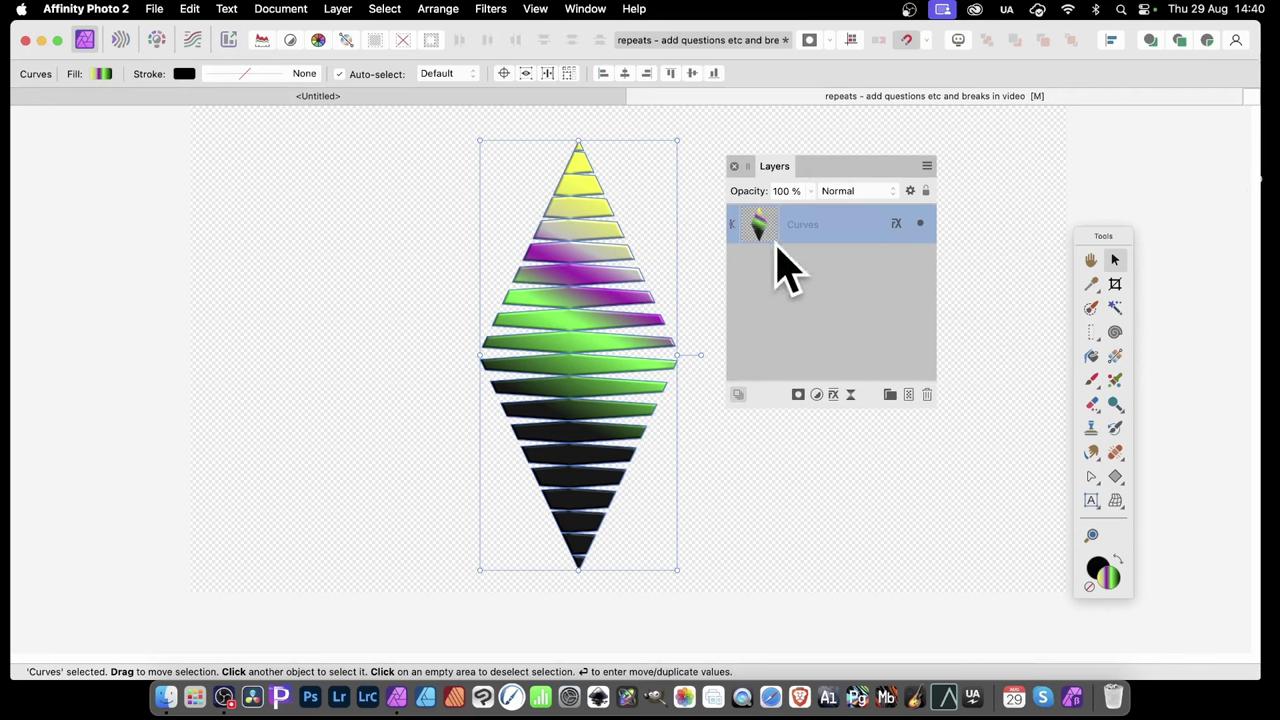
right_click(588, 247)
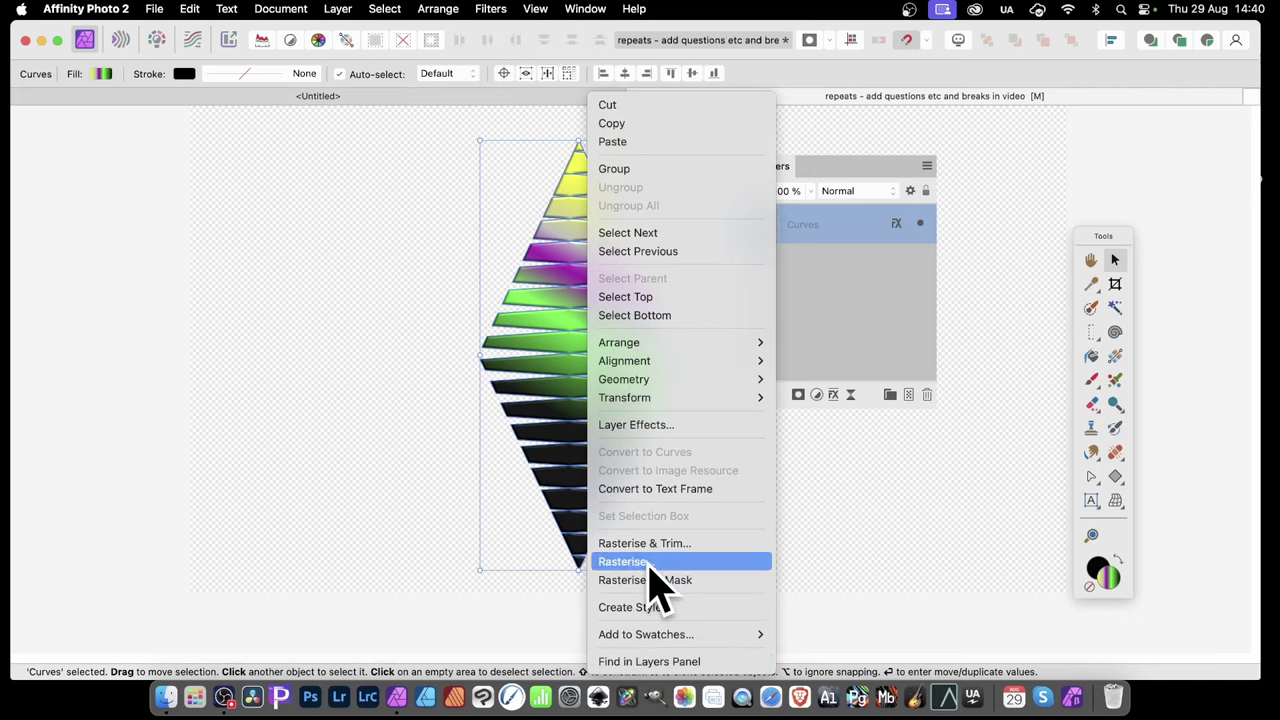
left_click(655, 561)
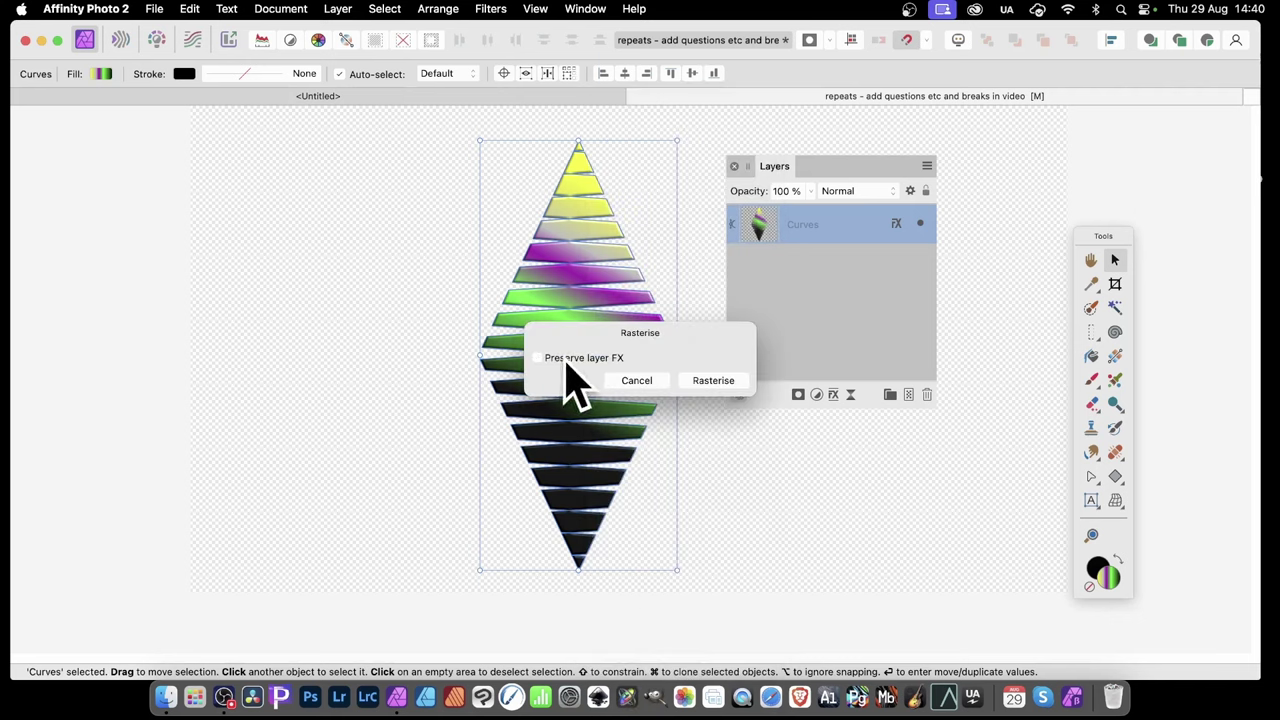
left_click(705, 383)
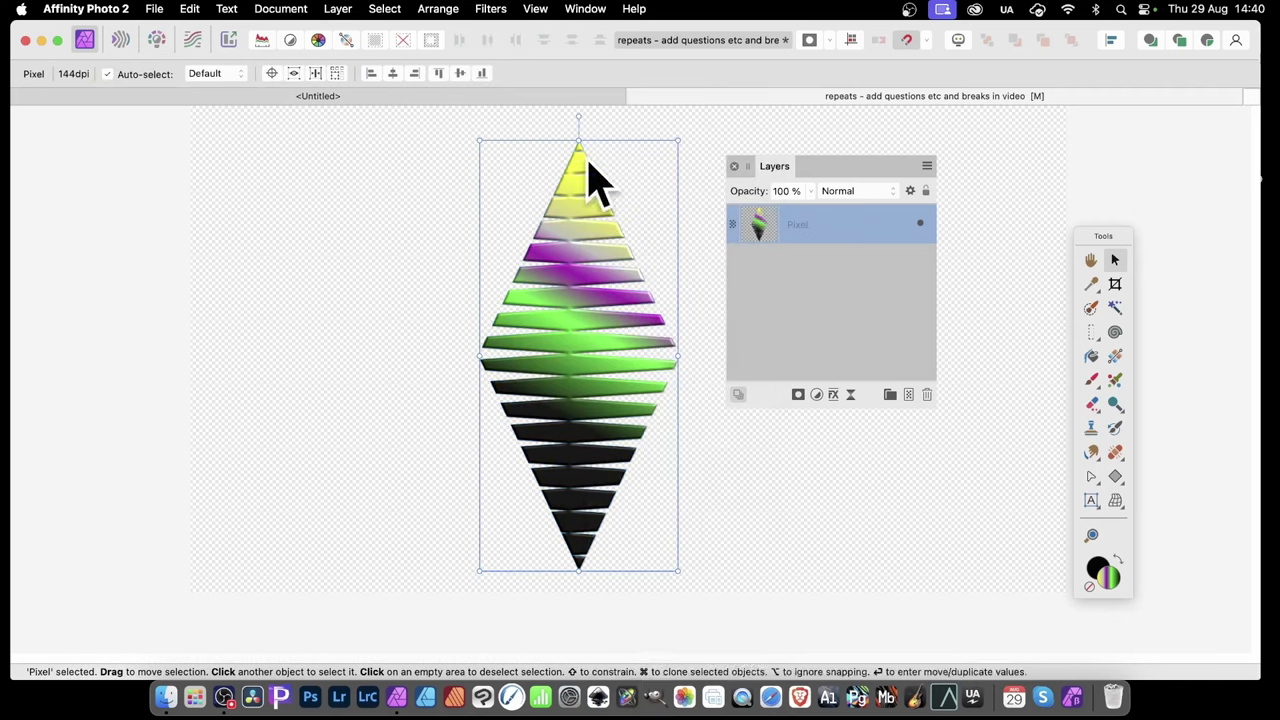
Create a pattern layer from the rasterised diamond, shrink its tile, and offset a duplicate pattern to fill the gaps between diamonds.
left_click(345, 10)
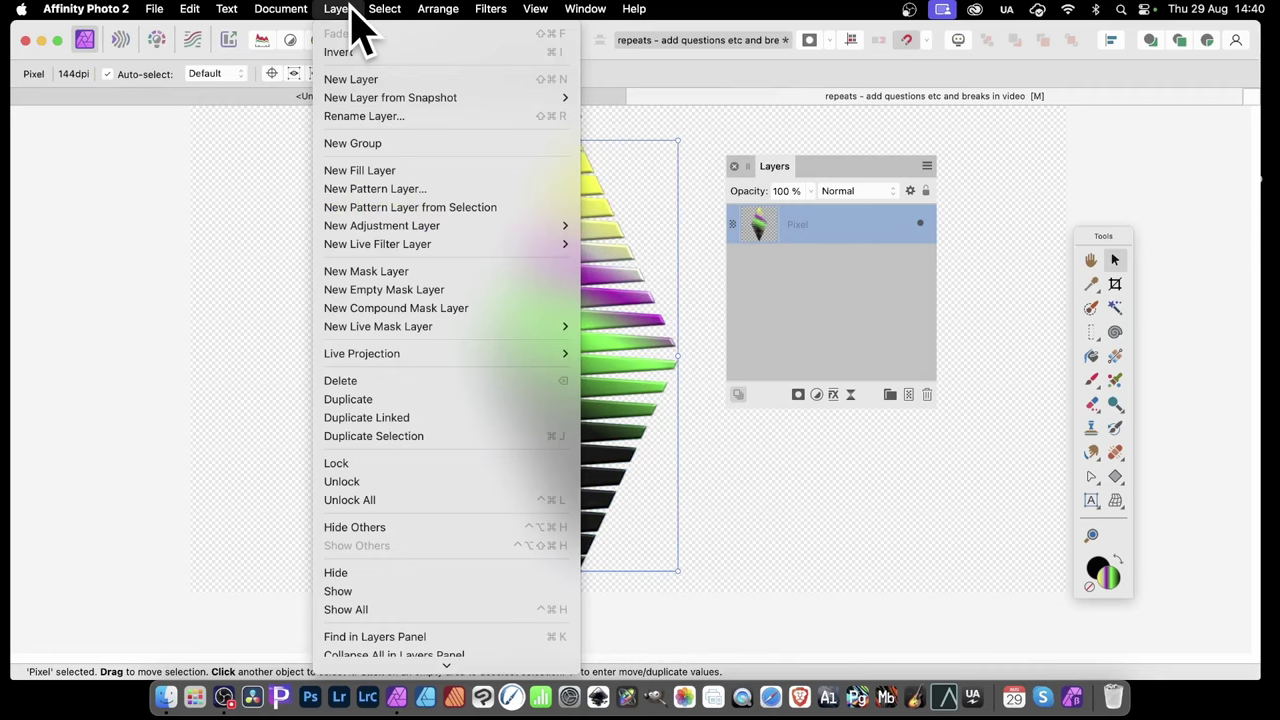
left_click(345, 207)
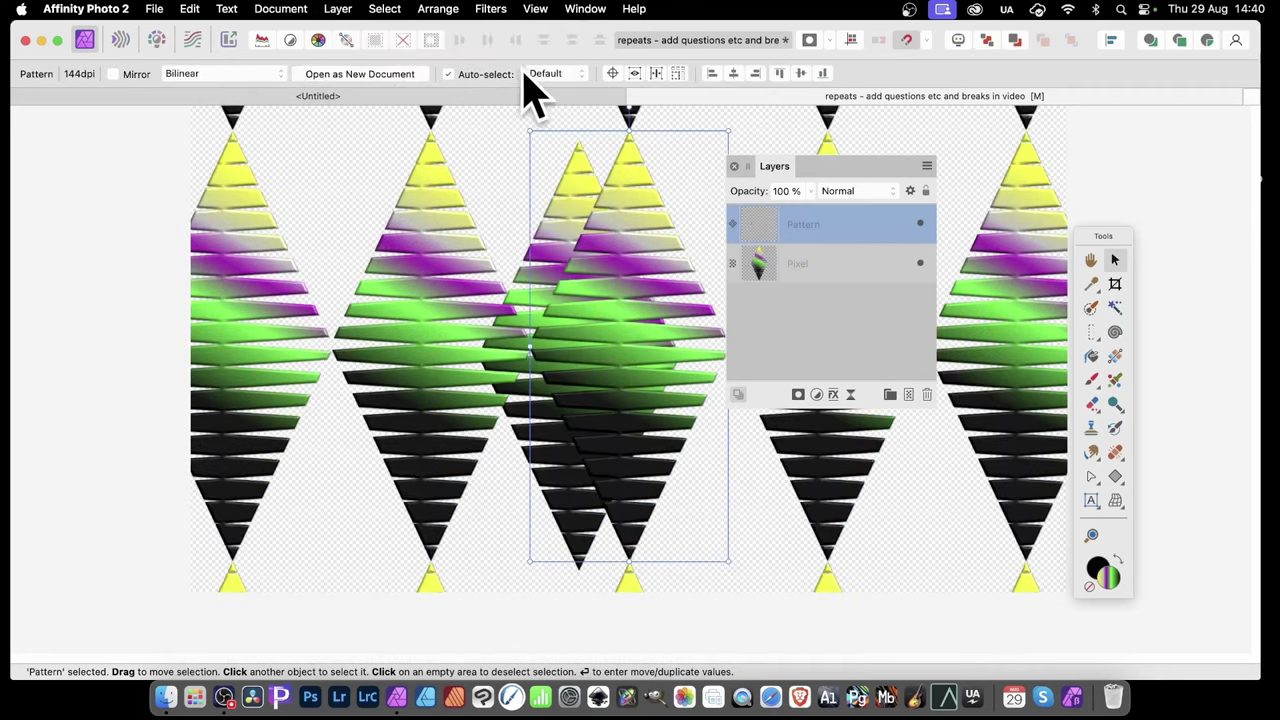
left_click_drag(530, 131, 640, 374)
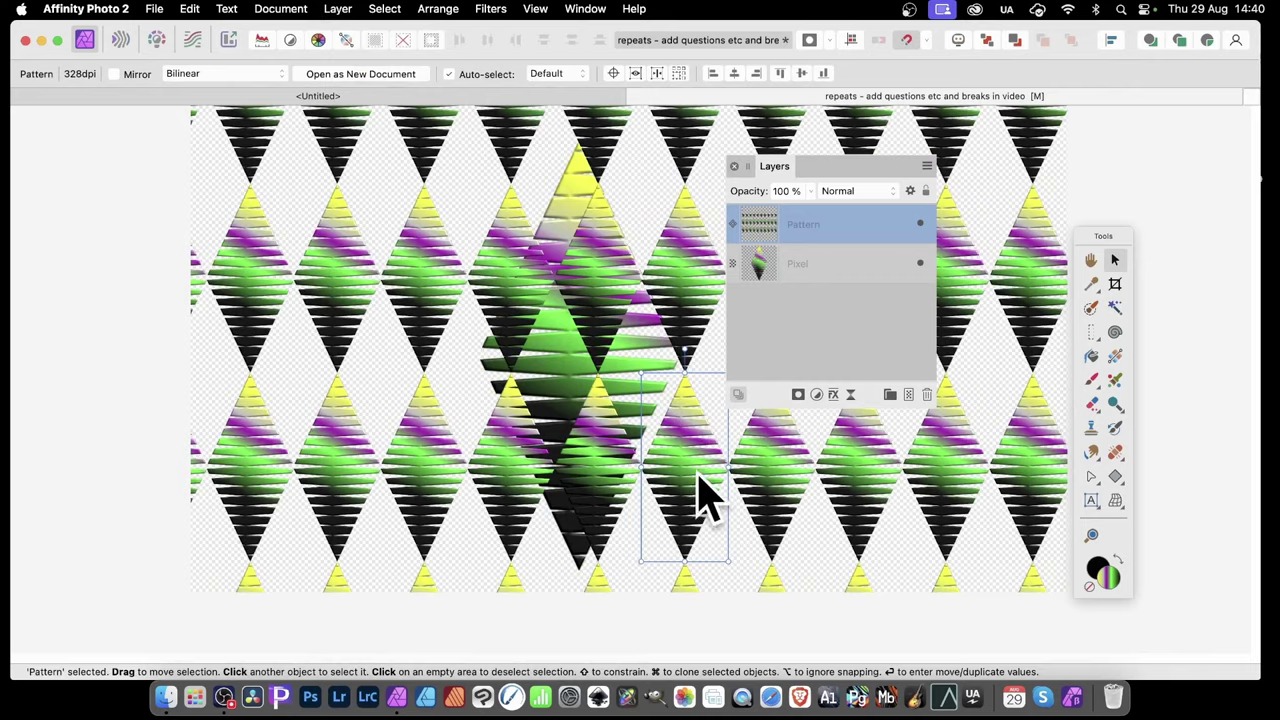
mouse_move(705, 495)
left_mouse_down()
mouse_move(643, 371)
mouse_move(663, 400)
mouse_move(660, 385)
left_mouse_up()
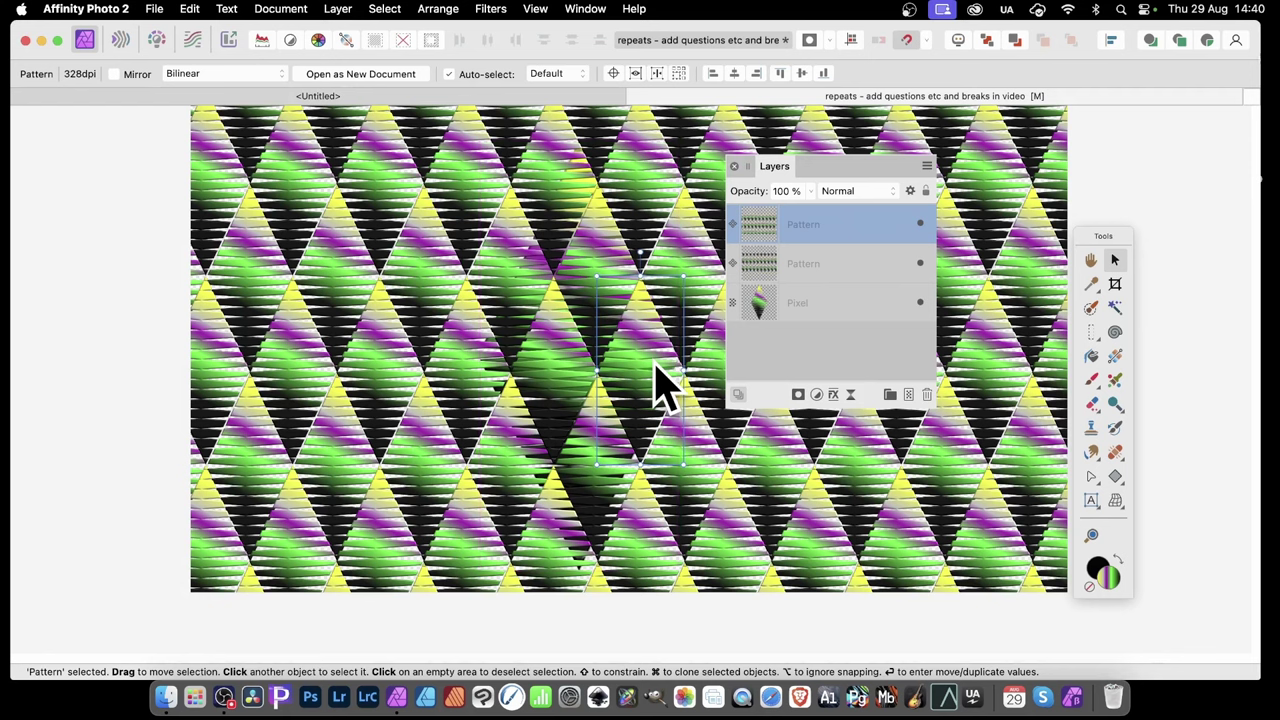
Delete both pattern layers and the pixel layer to empty the document.
key("BackSpace")
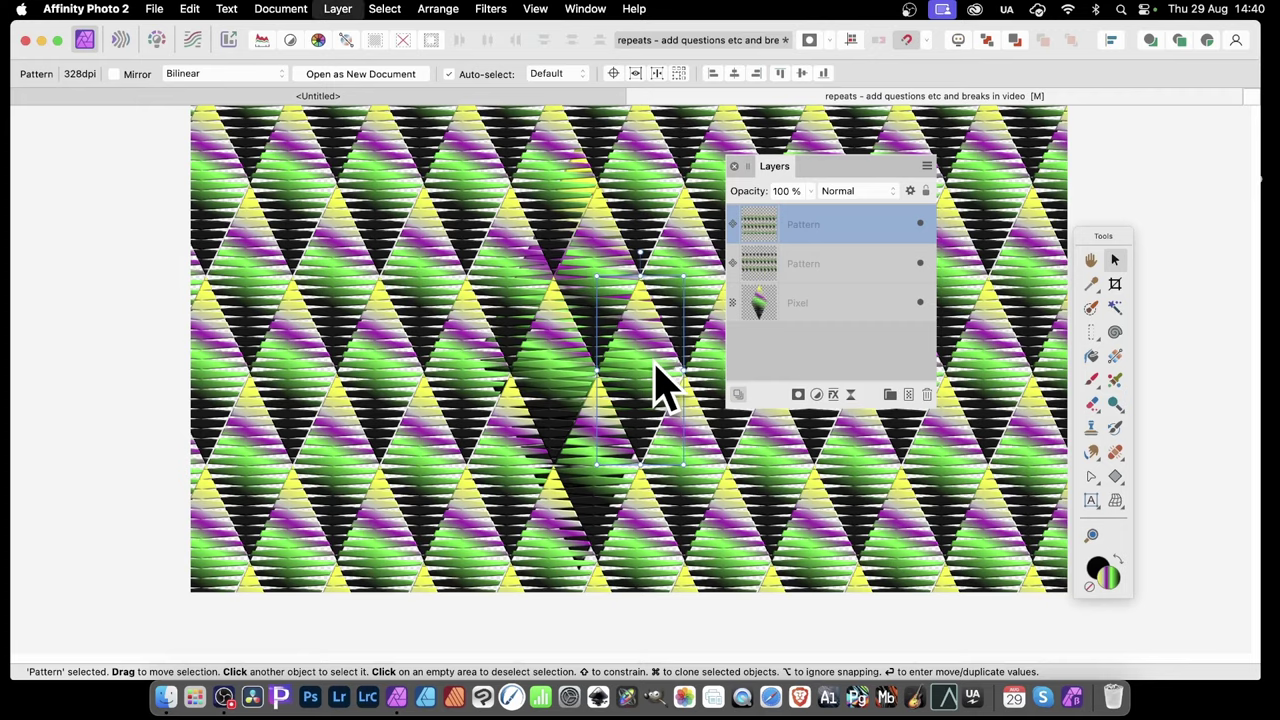
key("BackSpace")
key("BackSpace")
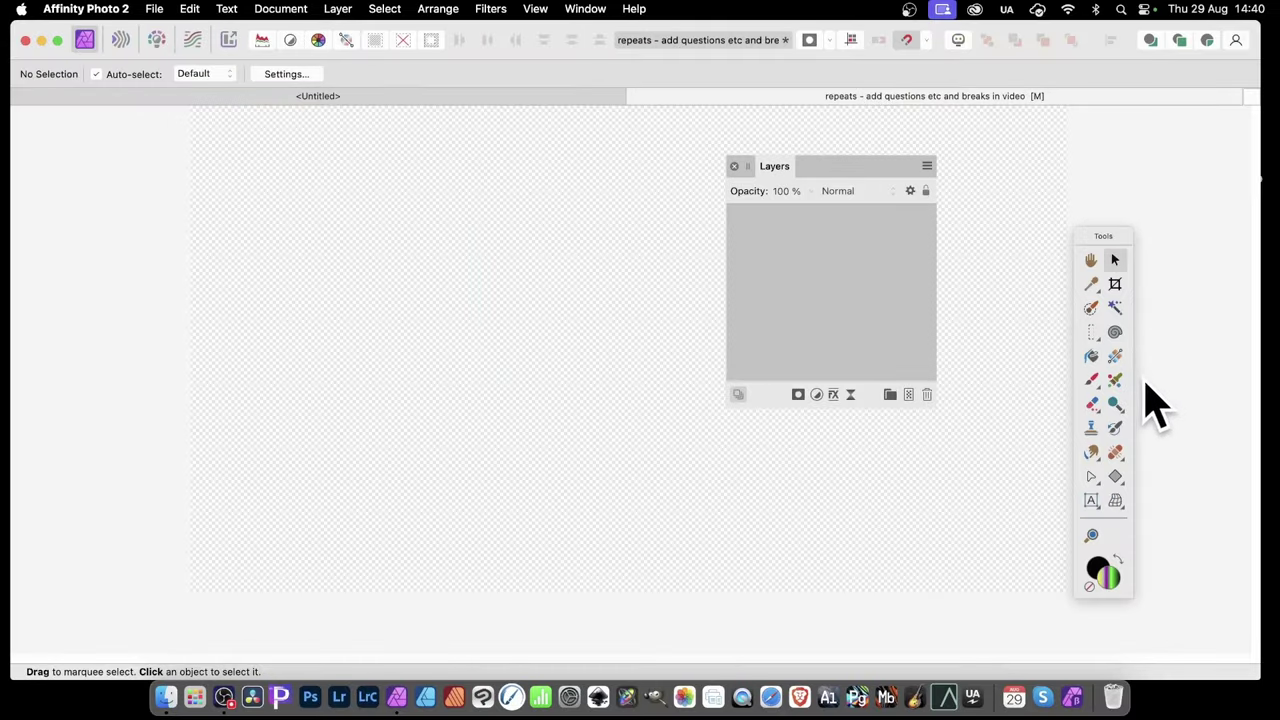
Draw a tall, narrow diamond about 53.5 px wide and 976.8 px high near the canvas's left side with the Diamond Tool.
left_click(1115, 477)
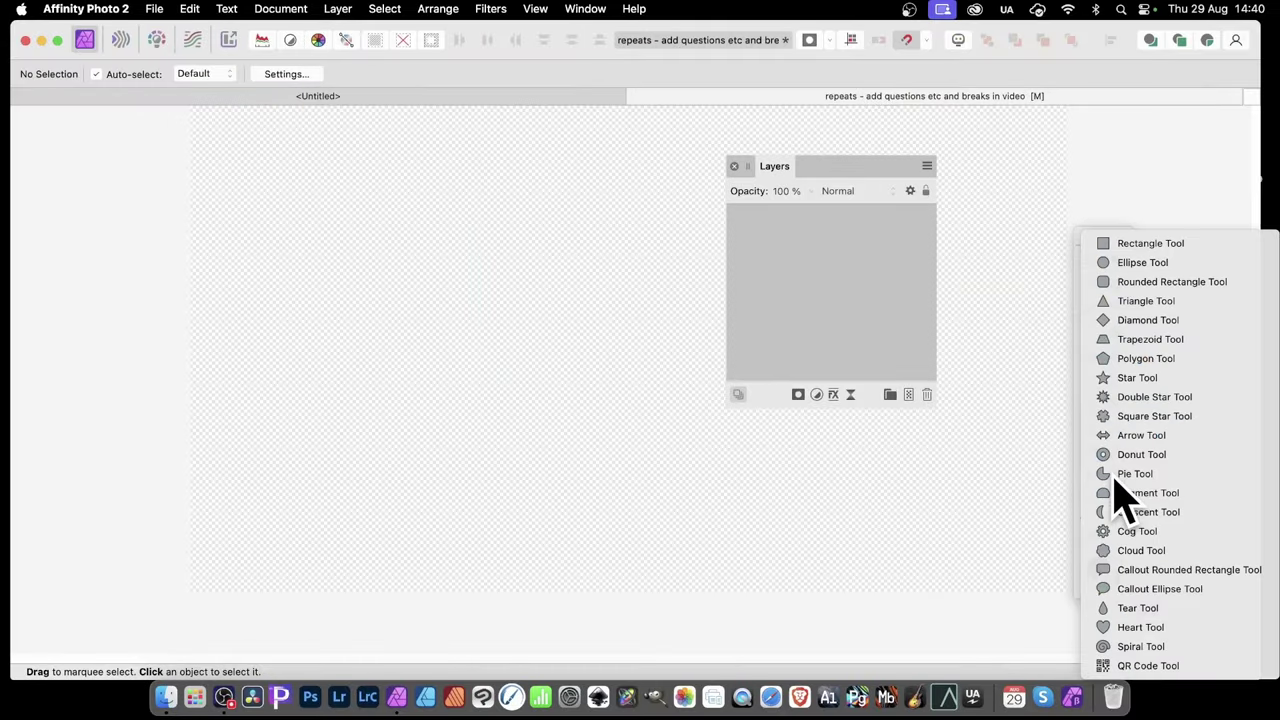
left_click(1153, 327)
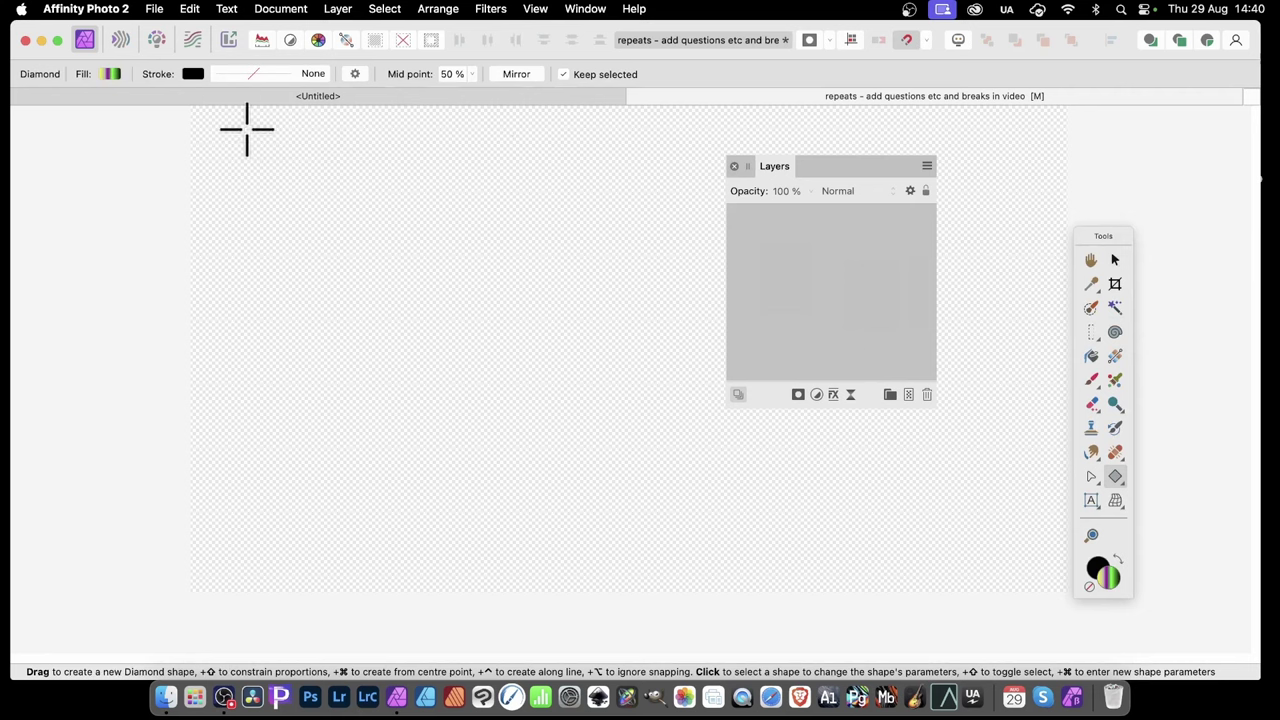
left_click_drag(245, 128, 268, 572)
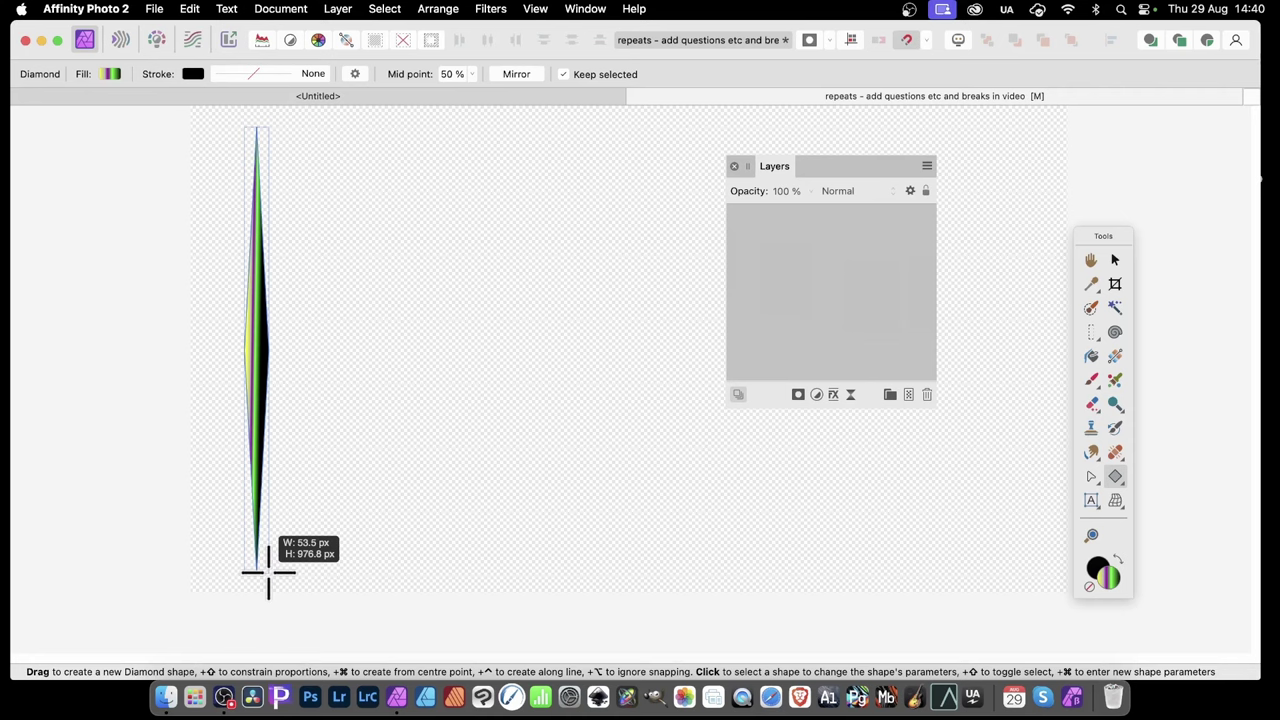
Repeat the diamond sideways into a row of 18 and widen the whole row to about half the canvas.
key("super+j")
key("super+j")
key("super+j")
key("super+j")
key("super+j")
key("super+j")
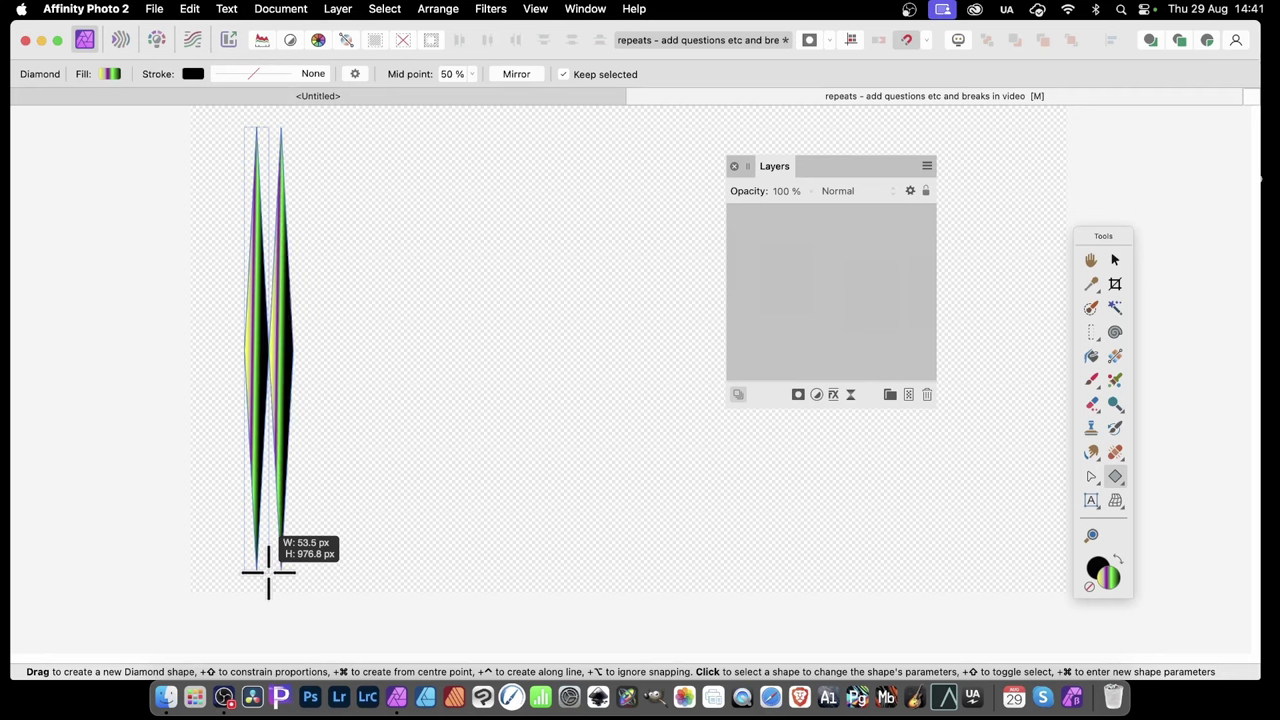
key("super+j")
key("super+j")
key("super+j")
key("super+j")
key("super+j")
key("super+j")
key("super+j")
key("super+j")
key("super+j")
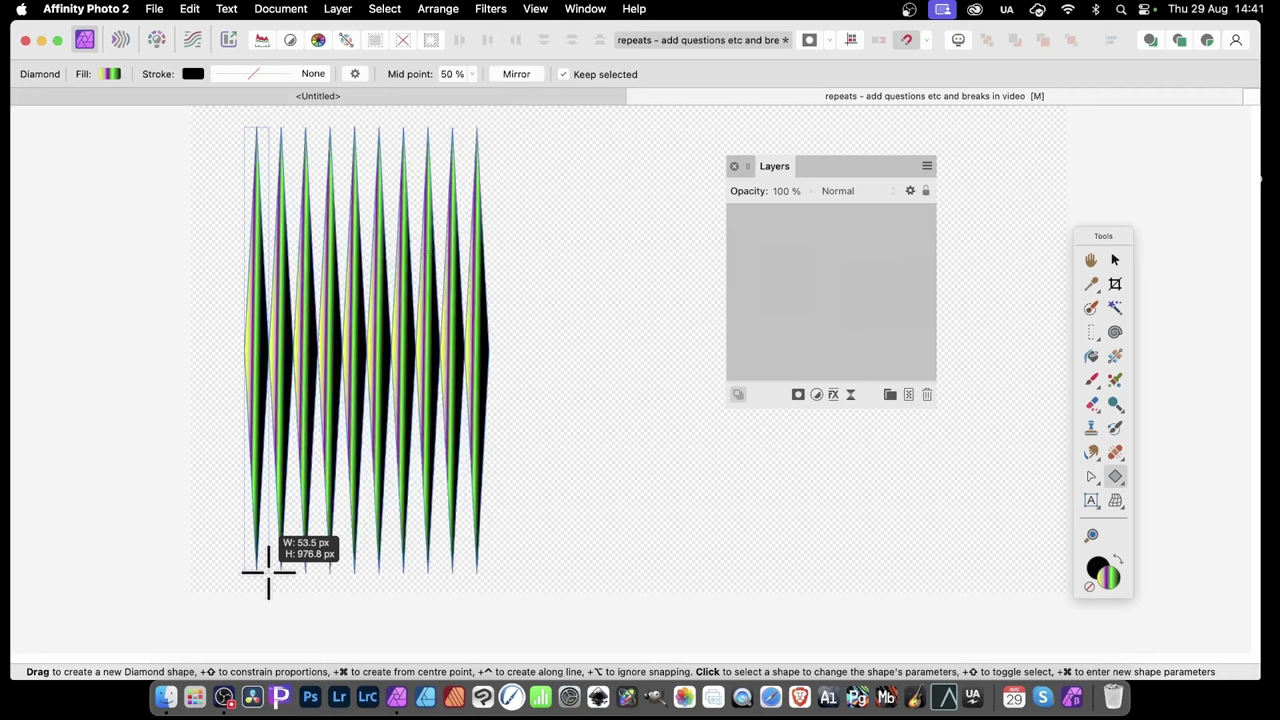
key("super+j")
key("super+j")
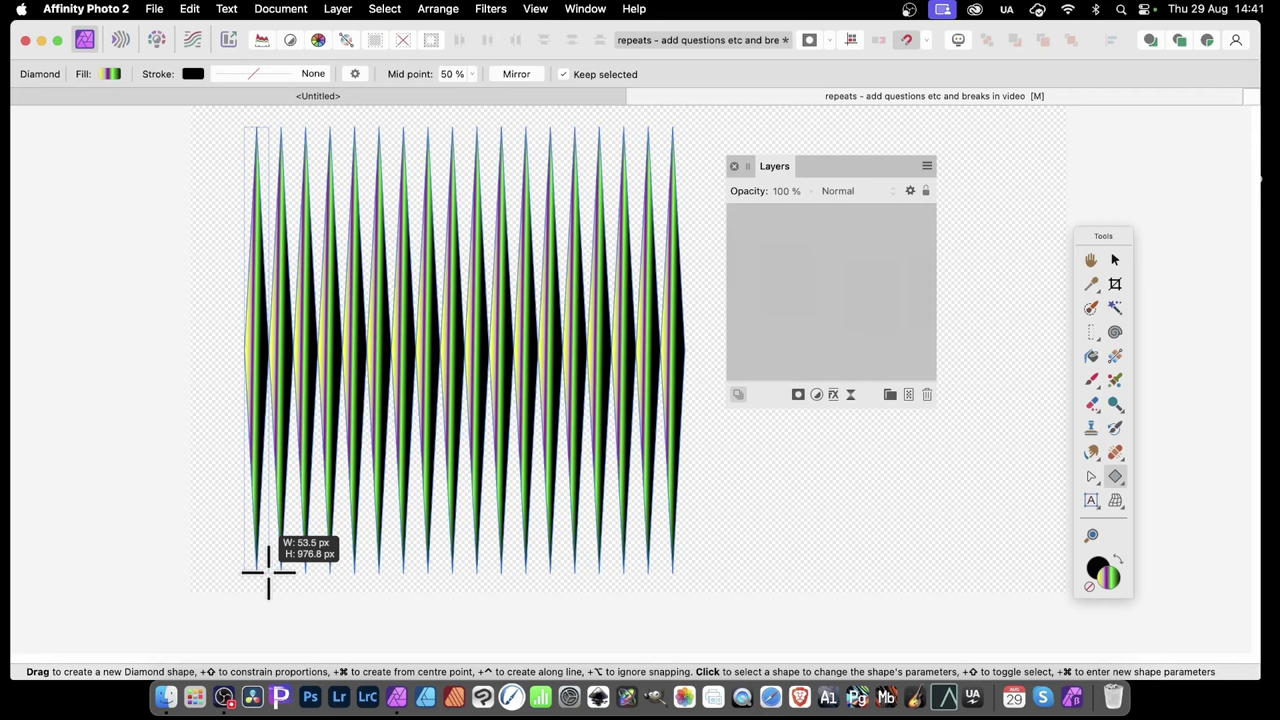
left_click_drag(268, 572, 262, 570)
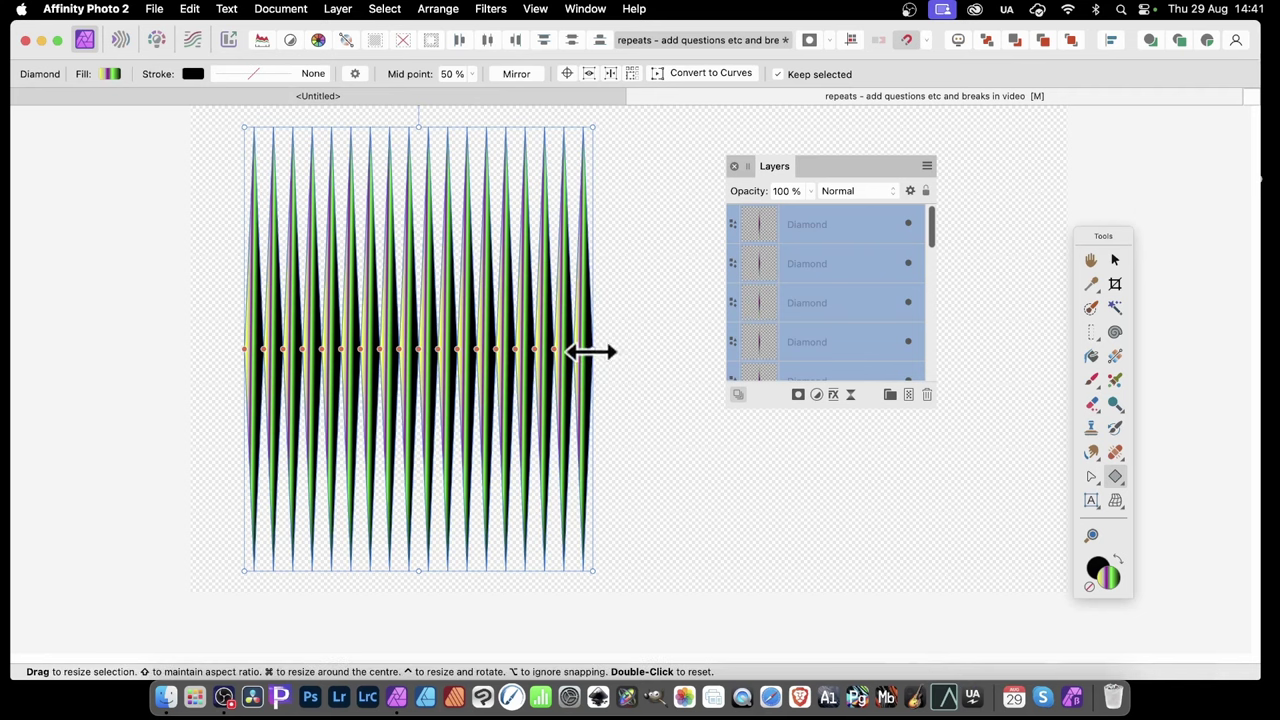
left_click_drag(590, 350, 665, 372)
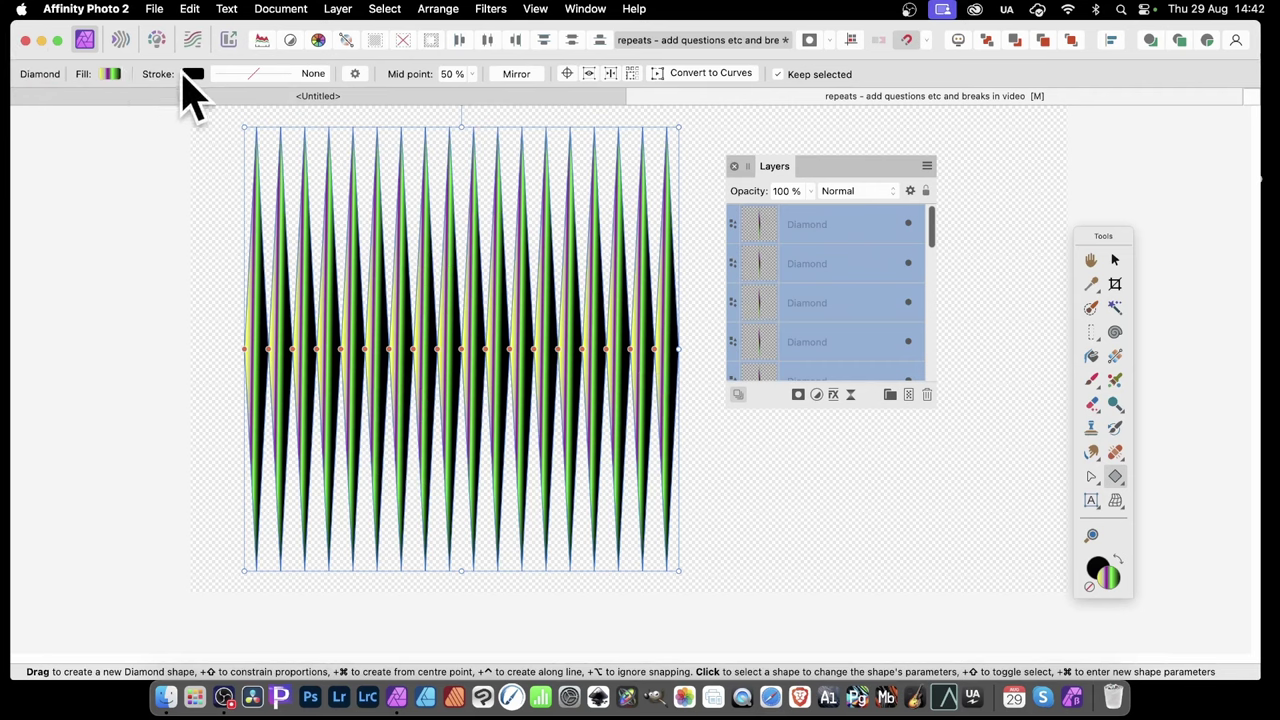
Try several gradient swatches as the fill of all the diamonds and settle on the blue, magenta and red gradient.
left_click(111, 75)
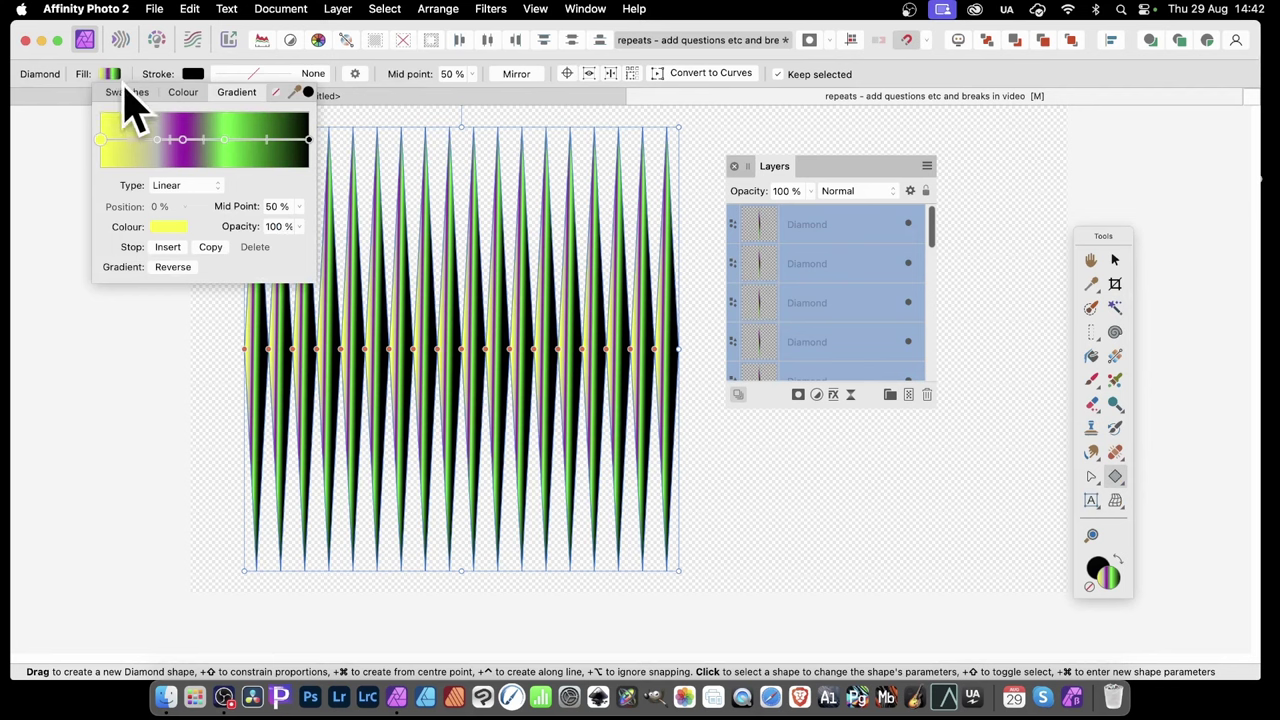
left_click(128, 93)
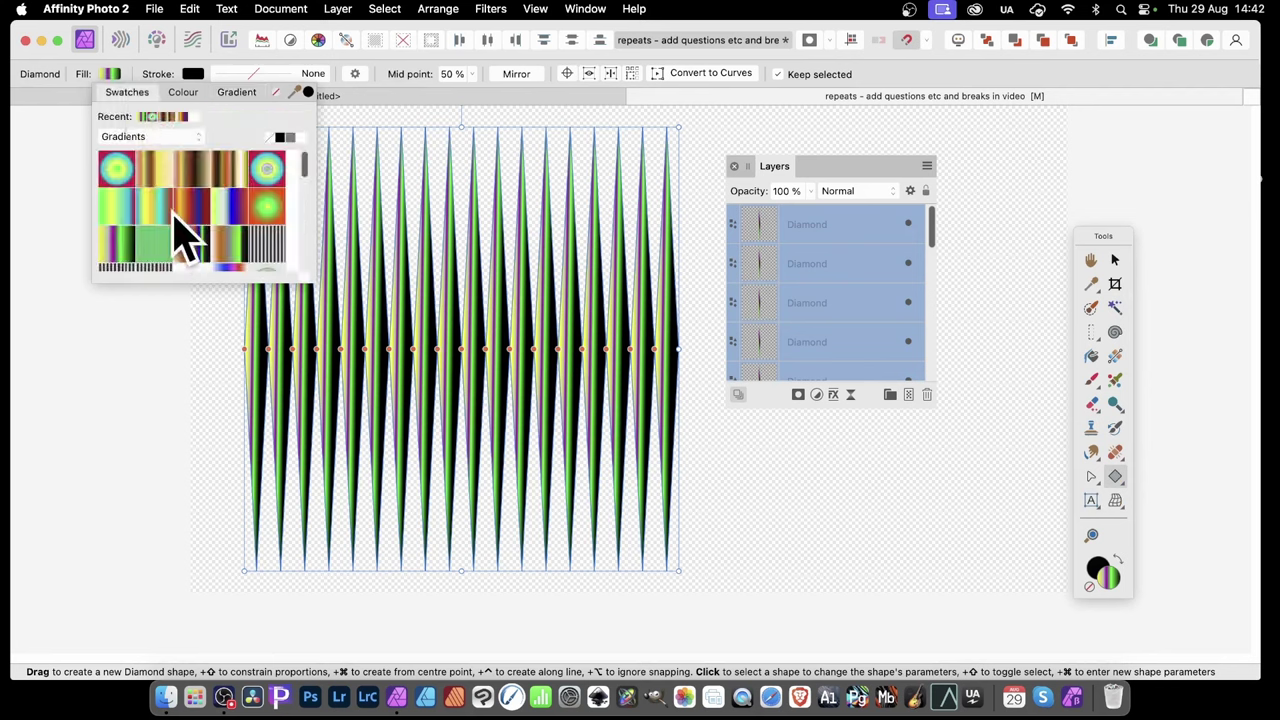
left_click(117, 170)
left_click(152, 182)
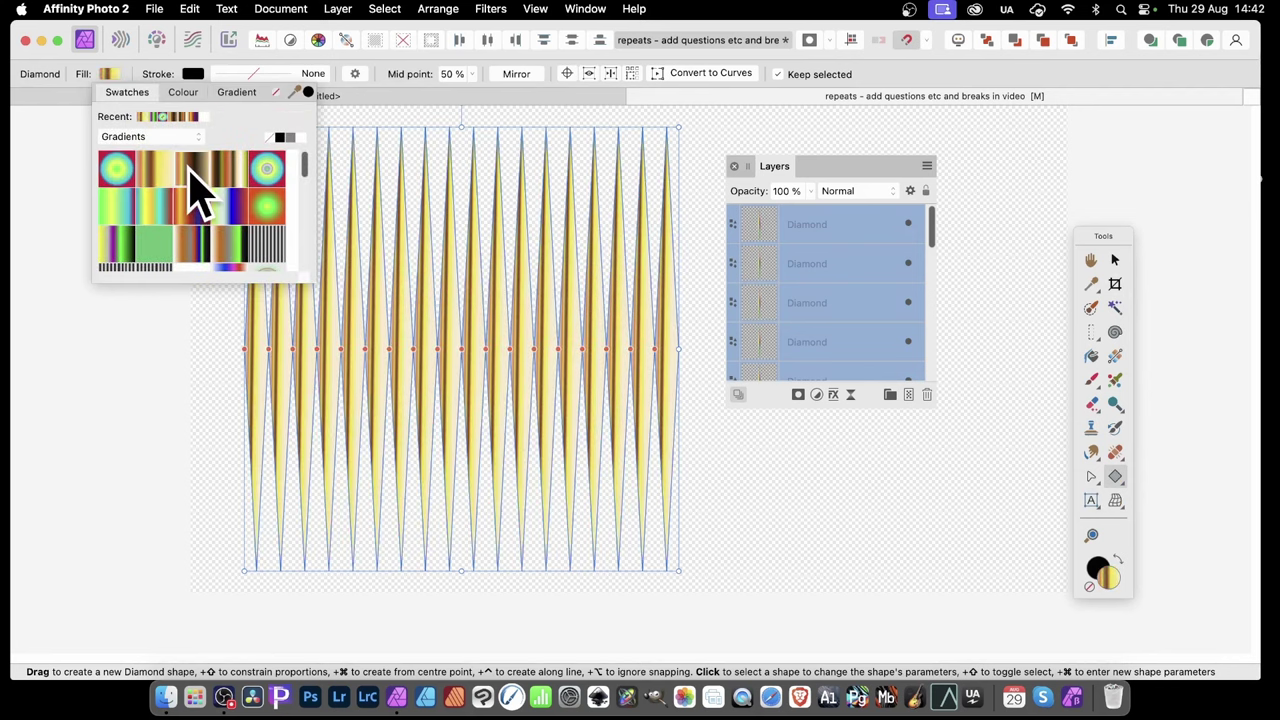
left_click(266, 170)
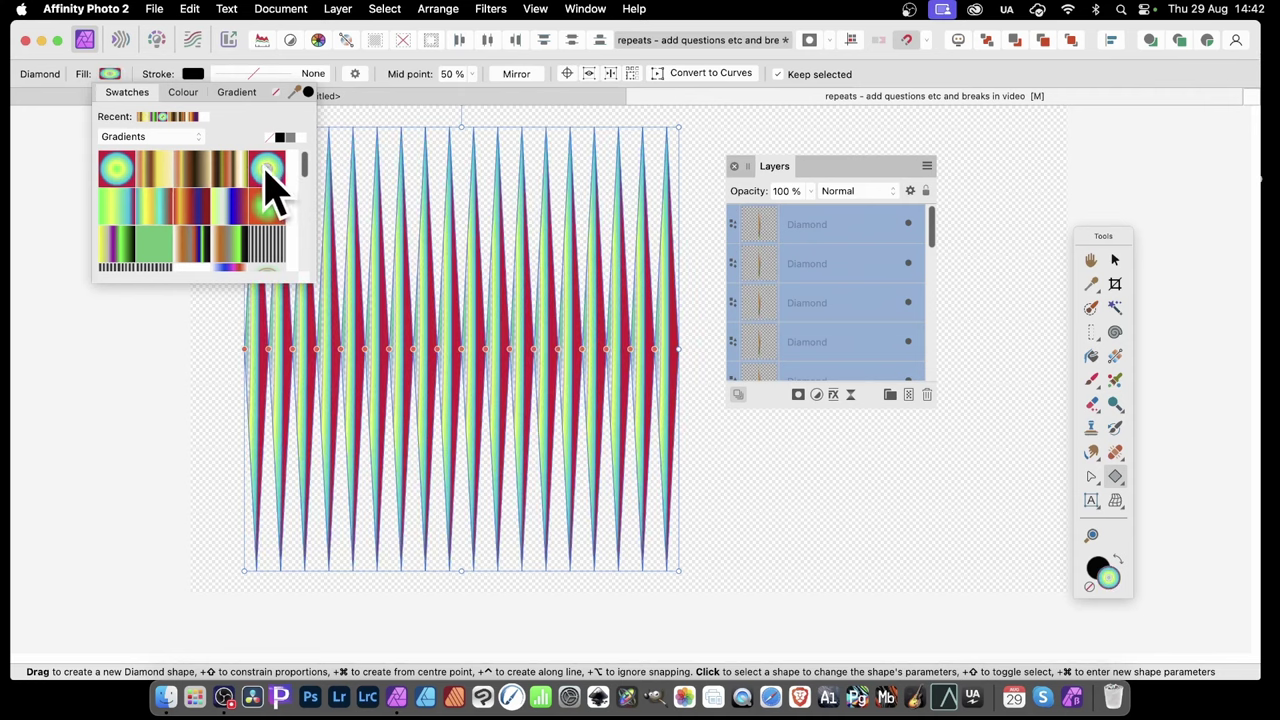
left_click(264, 206)
left_click(201, 210)
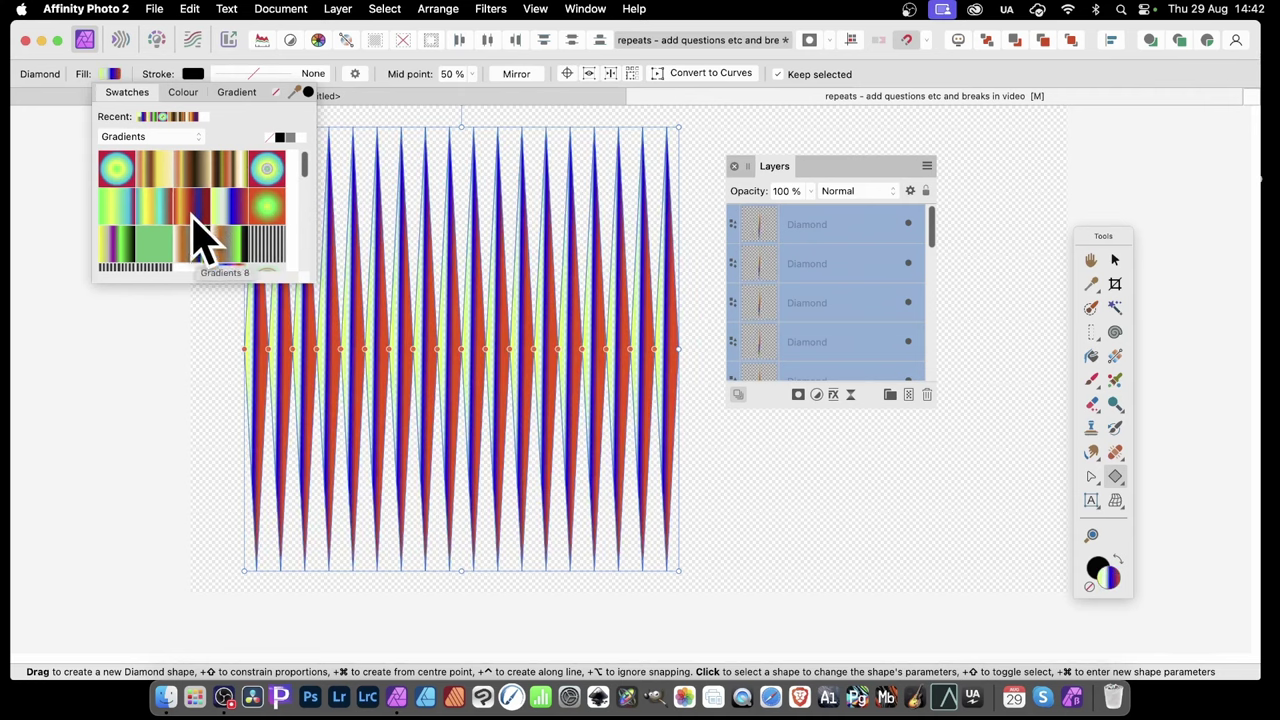
left_click(180, 233)
left_click(164, 242)
left_click(140, 250)
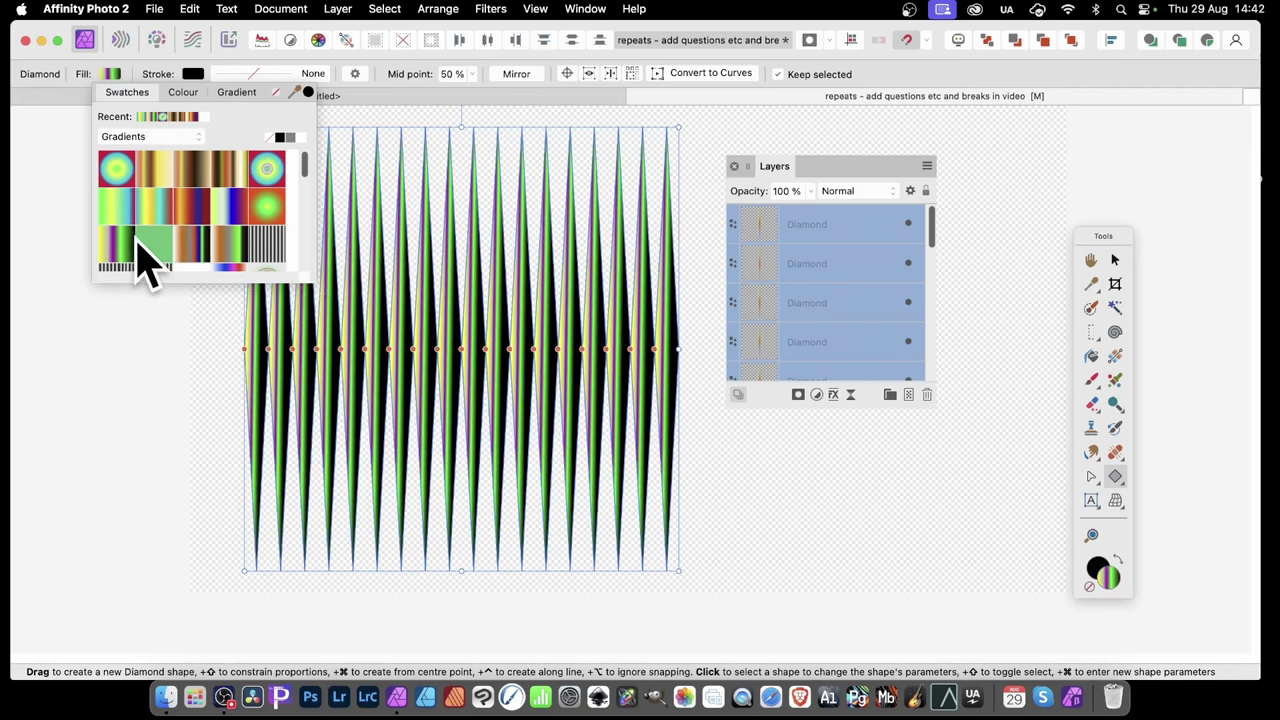
scroll(225, 268, "down", 1)
left_click(228, 254)
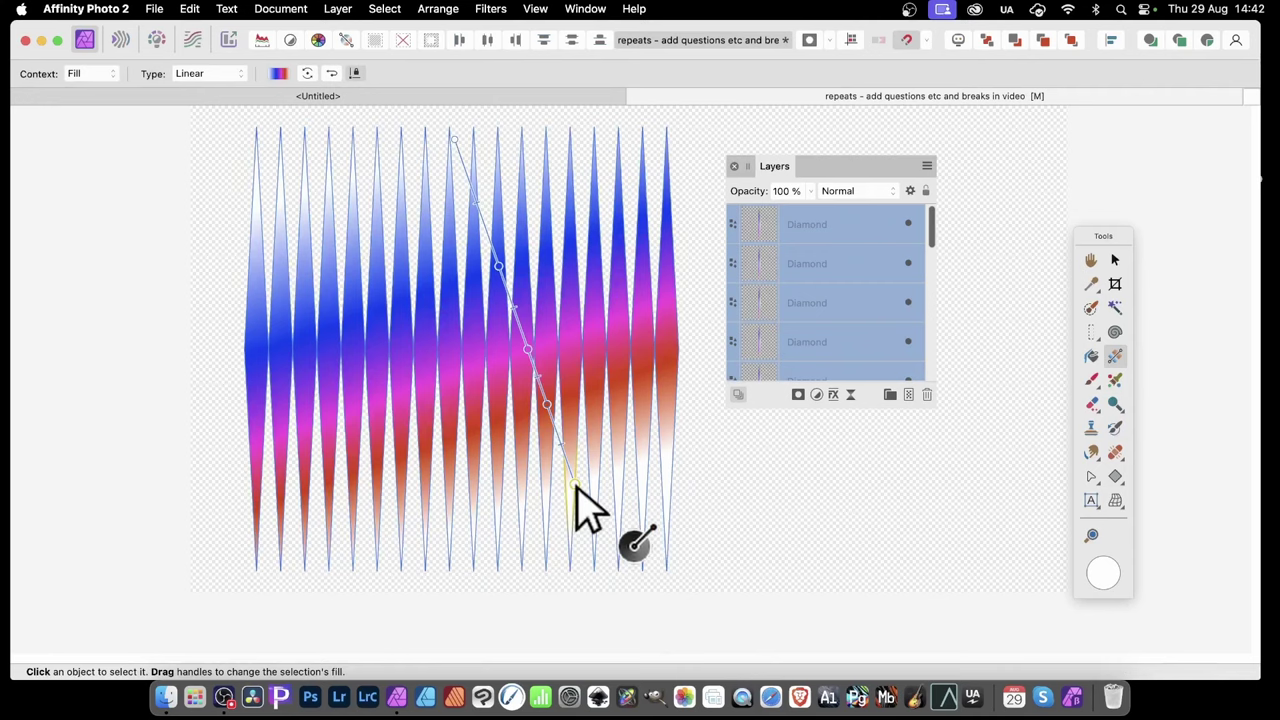
Adjust the length and direction of the linear gradient fill on the selected diamonds.
left_click_drag(574, 486, 540, 400)
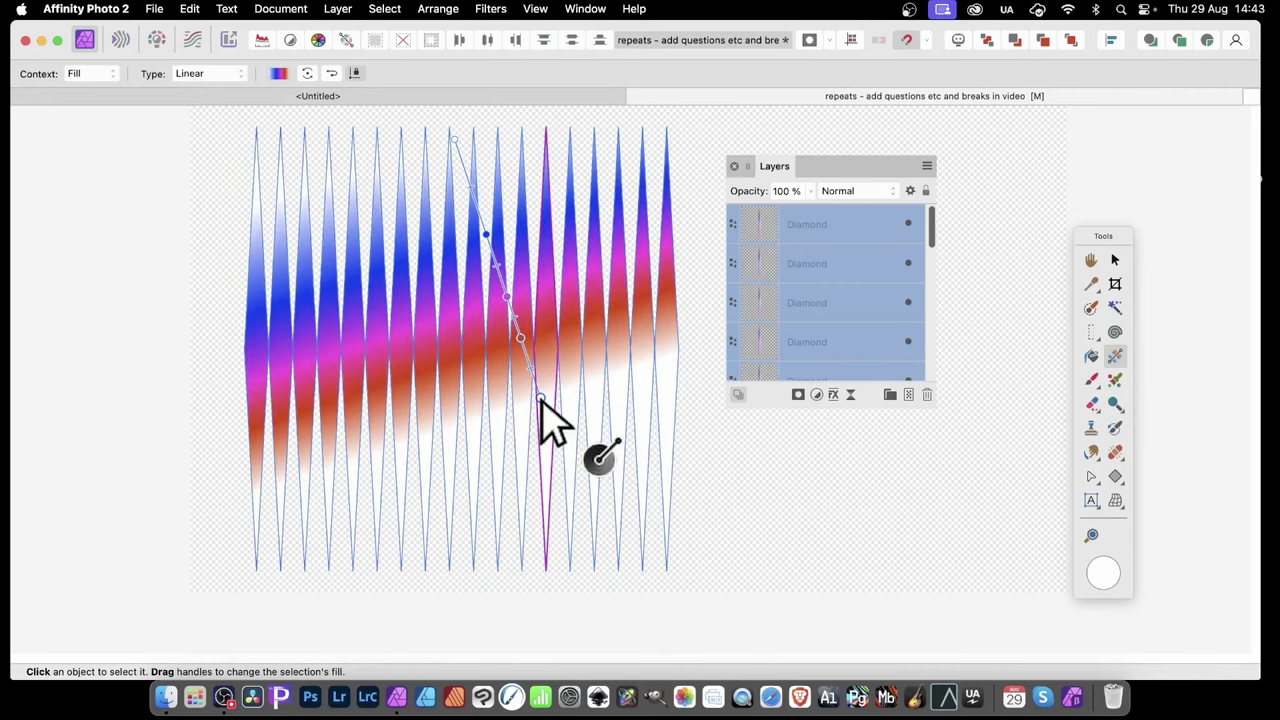
left_click(540, 400)
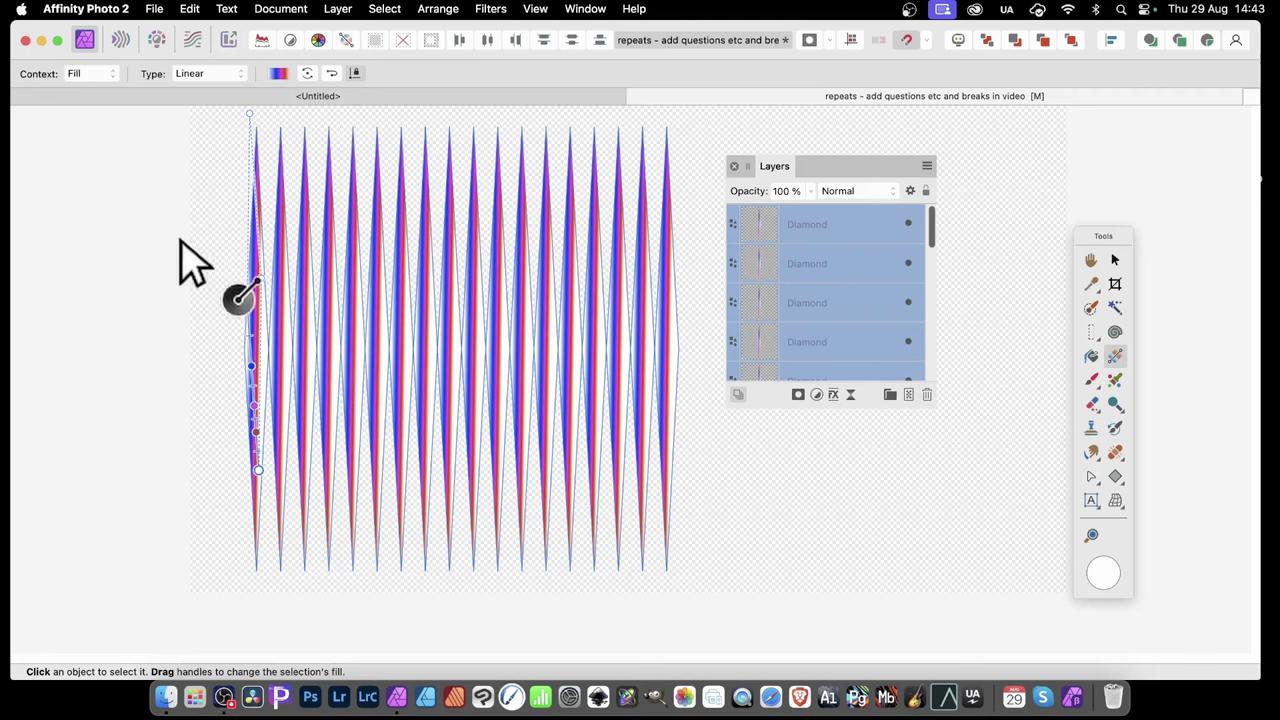
left_click_drag(213, 194, 630, 497)
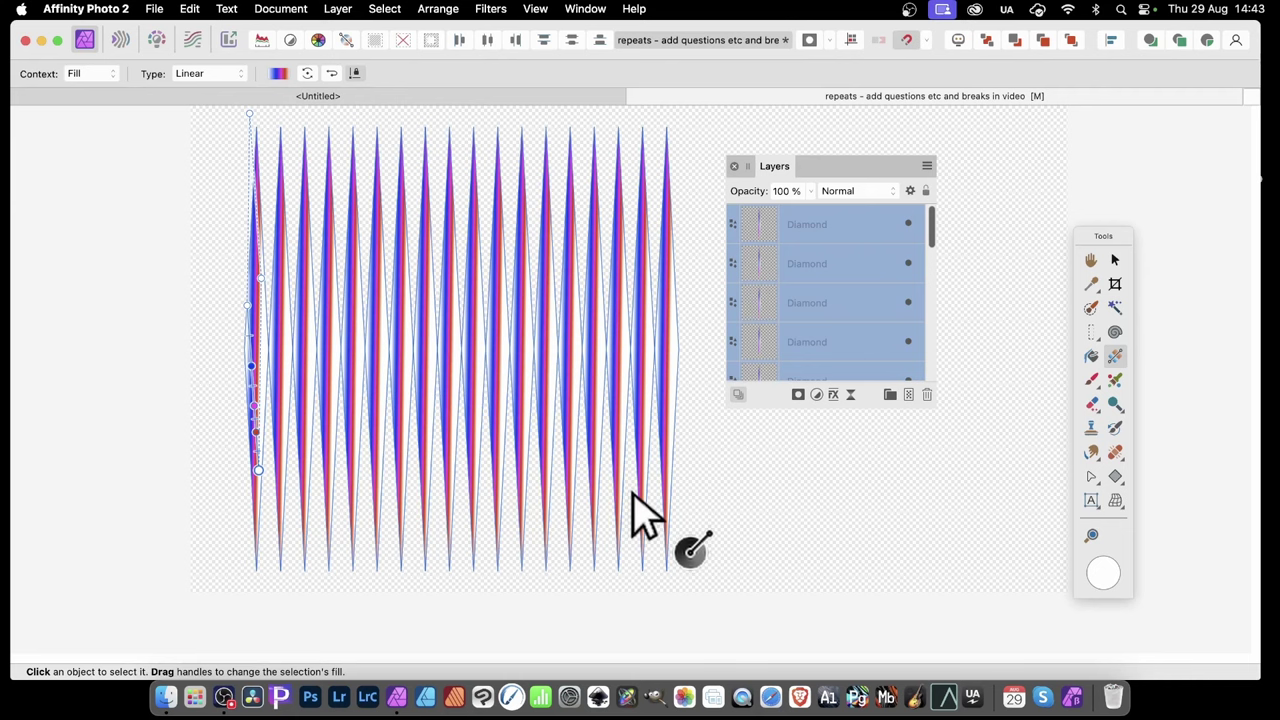
Try a Colour Overlay layer effect on the diamonds and replace it with a Gradient Overlay.
left_click(834, 395)
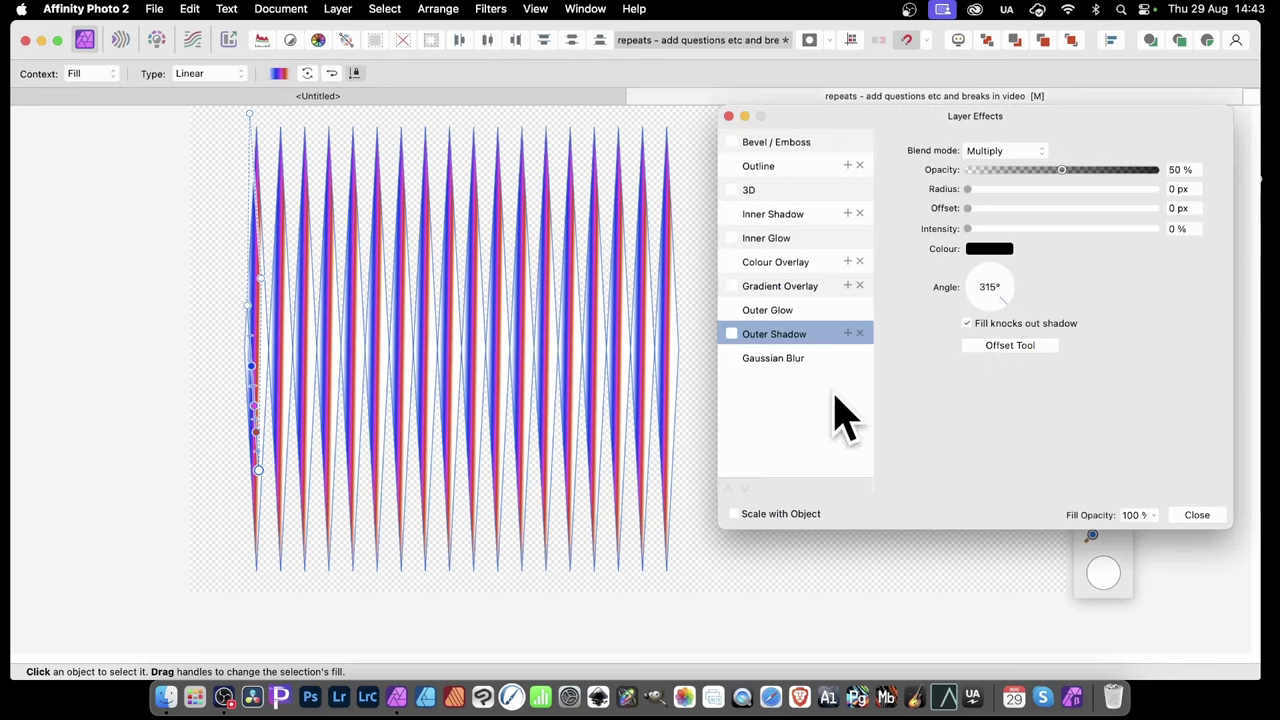
left_click(733, 263)
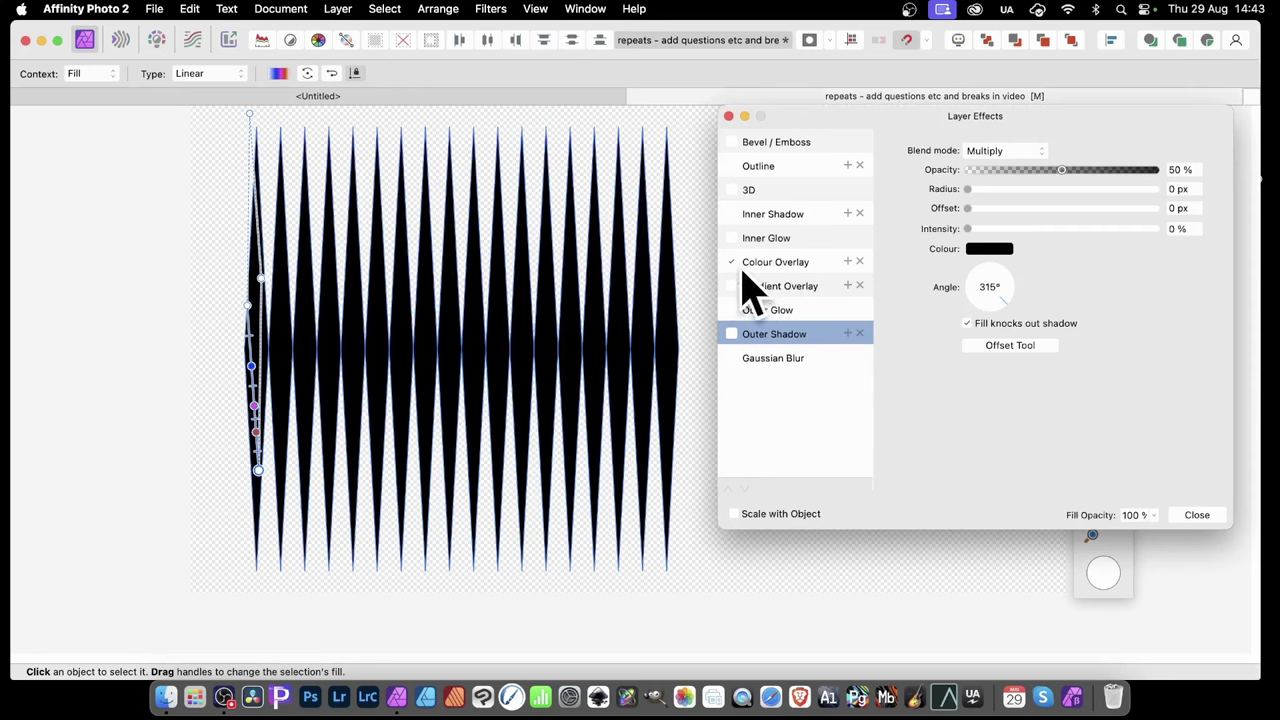
left_click(733, 264)
left_click(732, 287)
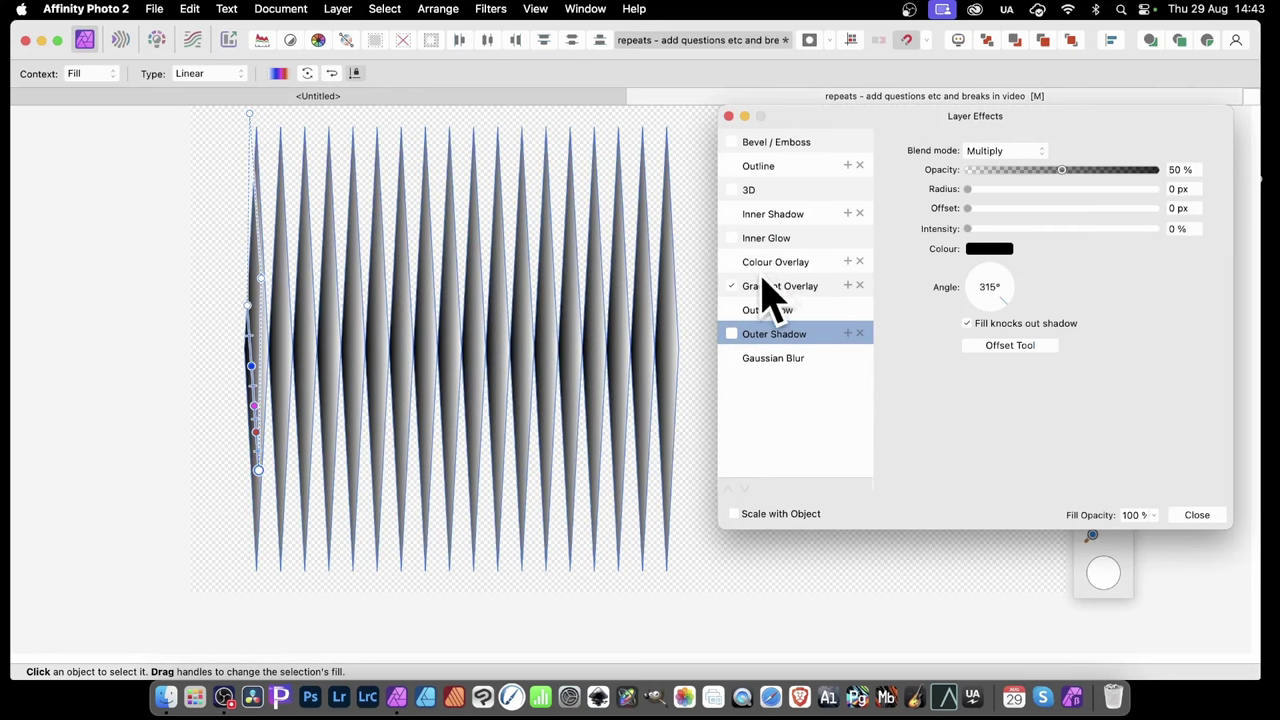
Add an Outer Shadow to the diamonds with angle 25°, radius 0.8 px, offset 6.8 px and intensity 44%.
left_click(1012, 300)
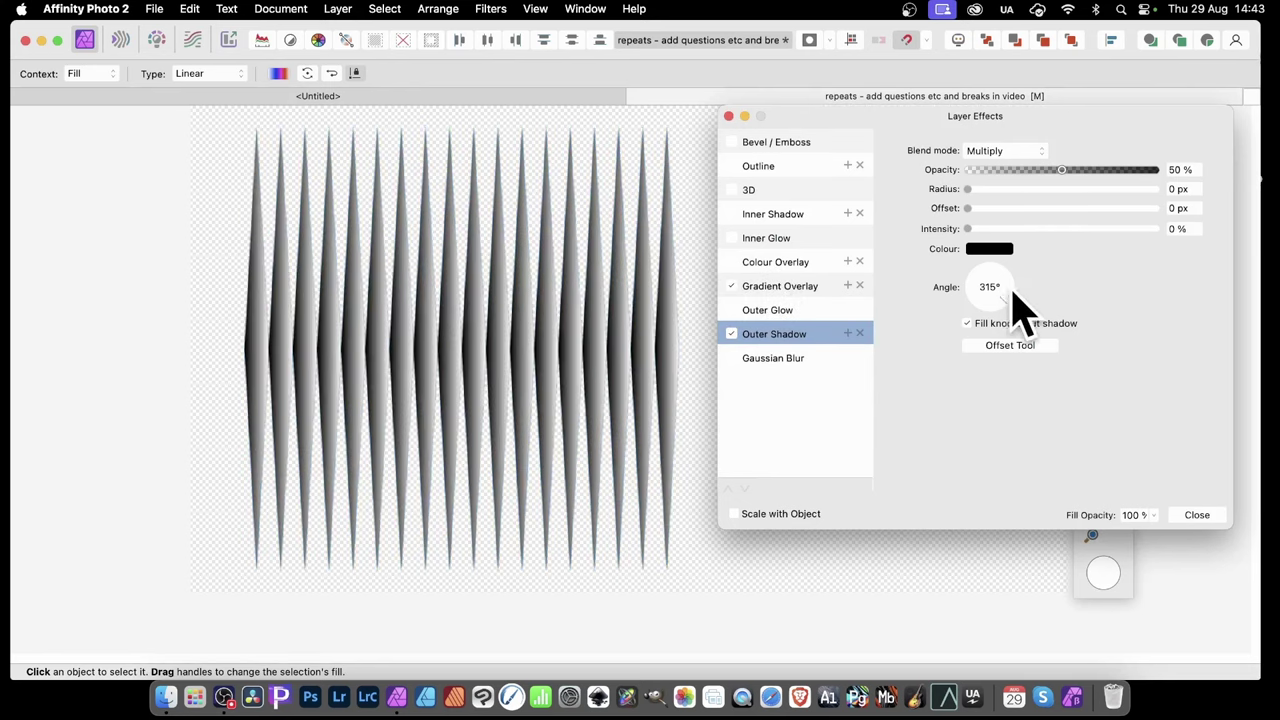
left_click_drag(1013, 293, 1043, 286)
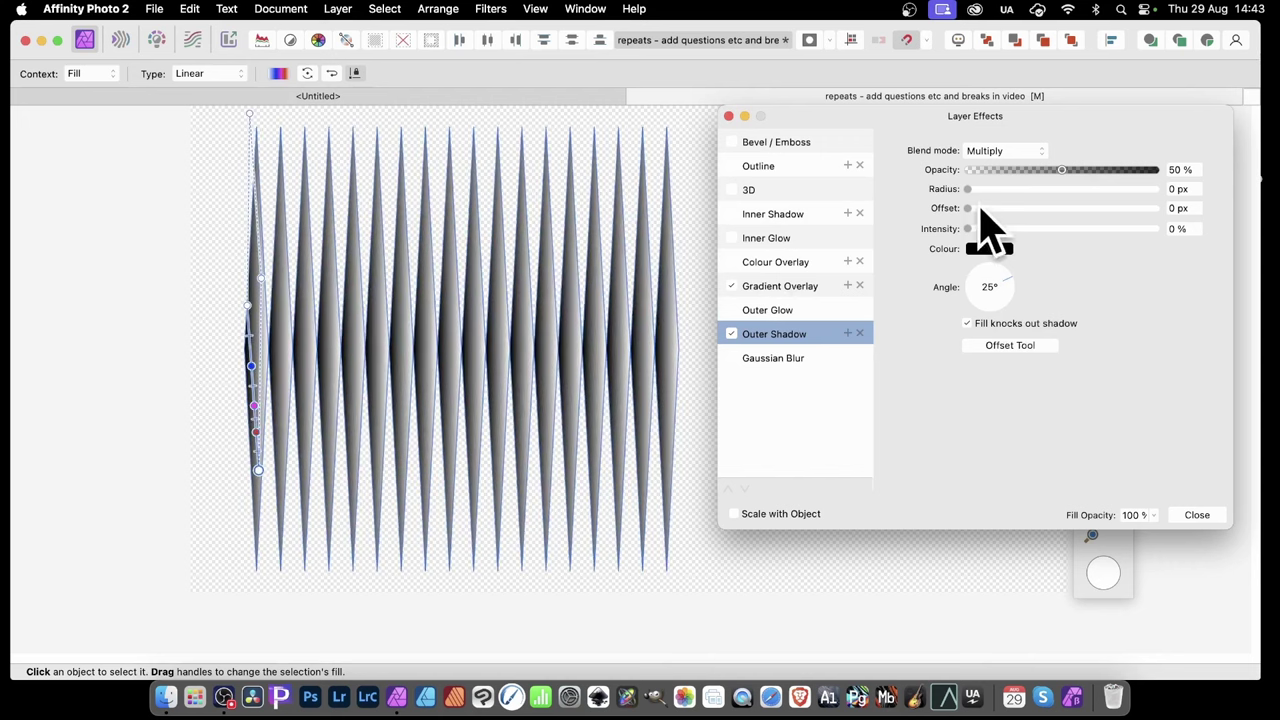
left_click_drag(968, 190, 1035, 208)
left_click(1048, 229)
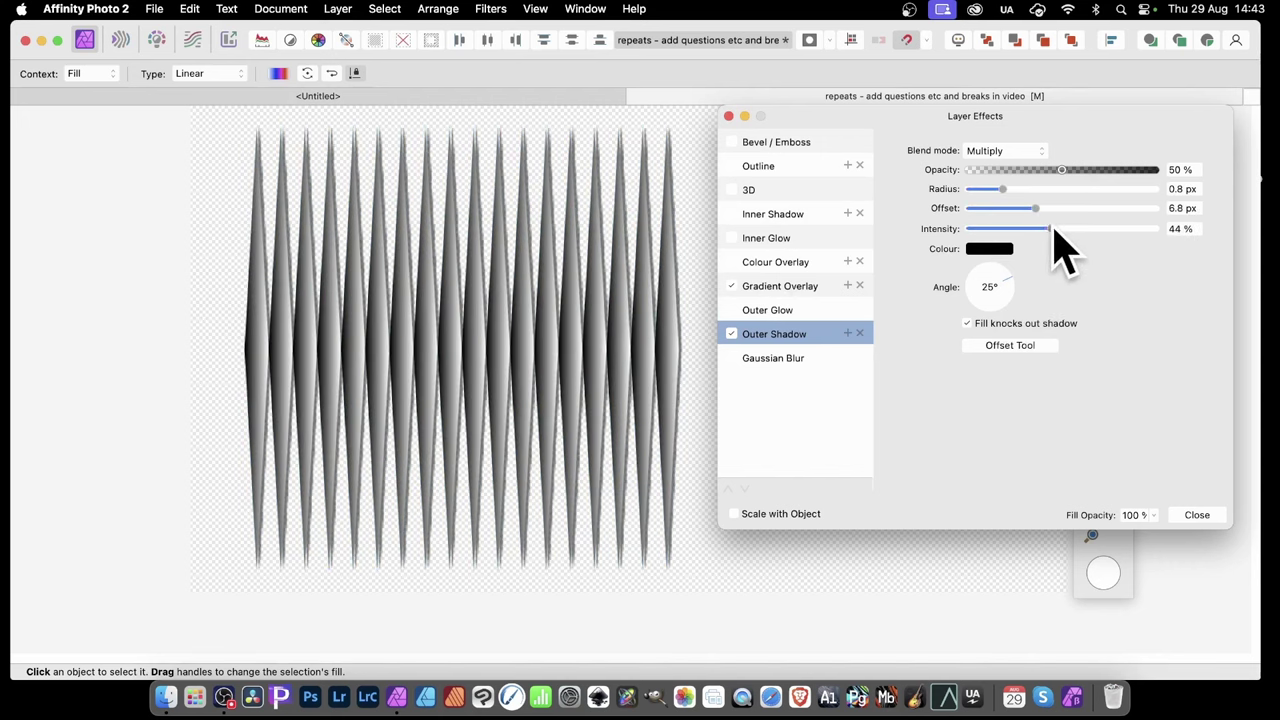
Try an elliptical Gradient Overlay with a 33% horizontal scale on the diamonds.
left_click(780, 288)
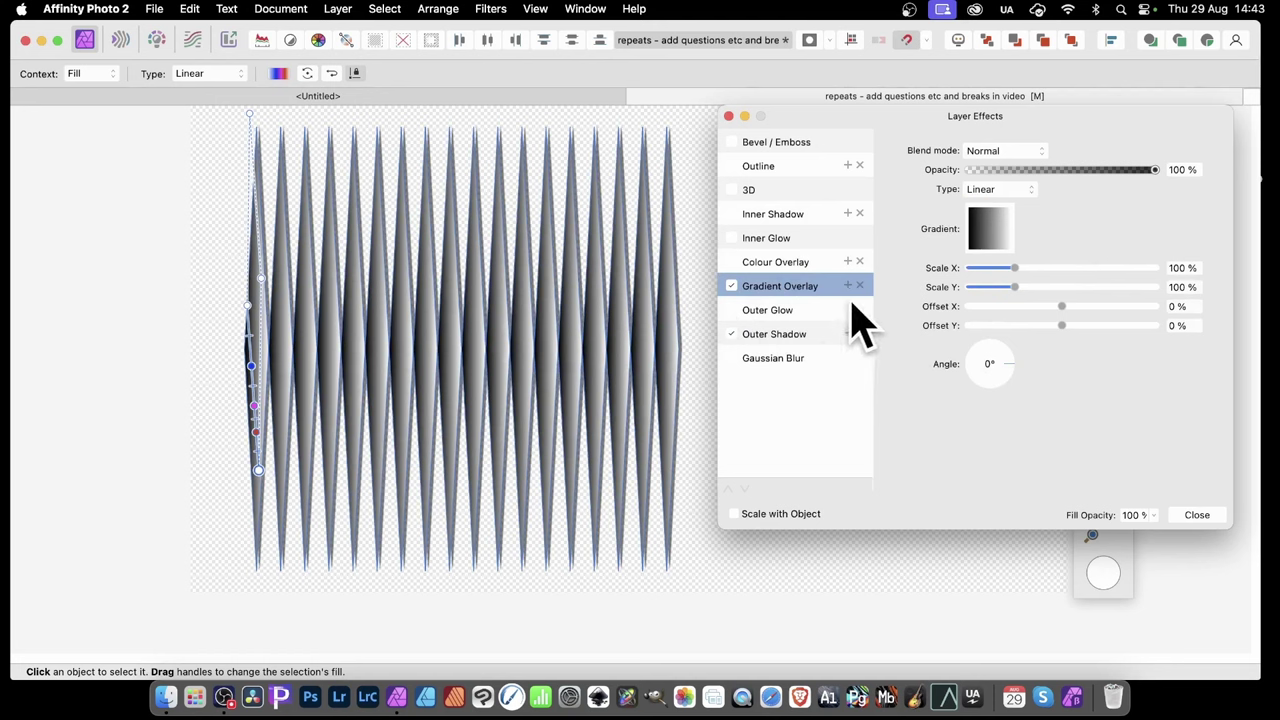
mouse_move(1012, 270)
left_mouse_down()
mouse_move(1075, 280)
mouse_move(978, 280)
mouse_move(1051, 271)
mouse_move(982, 270)
left_mouse_up()
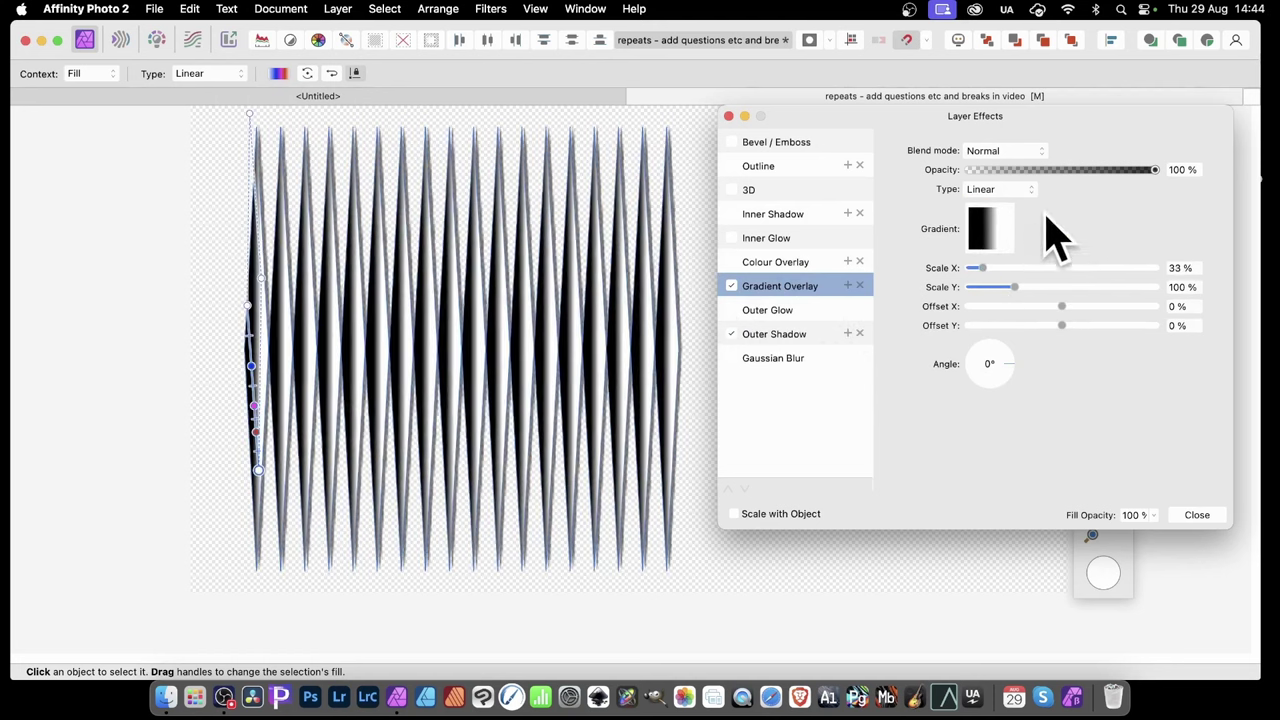
left_click(1008, 192)
left_click(1000, 207)
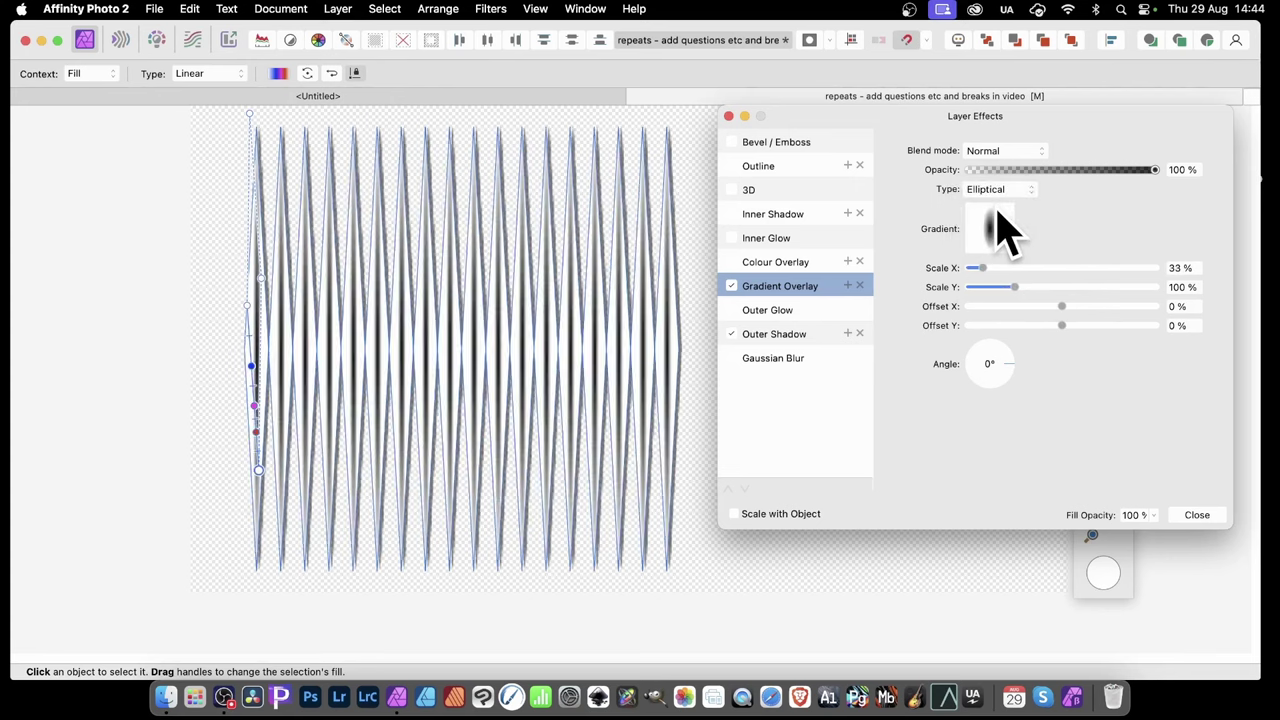
Turn off the Gradient Overlay and Outer Shadow effects on the diamonds and leave the layer effects settings.
left_click(731, 286)
left_click(734, 334)
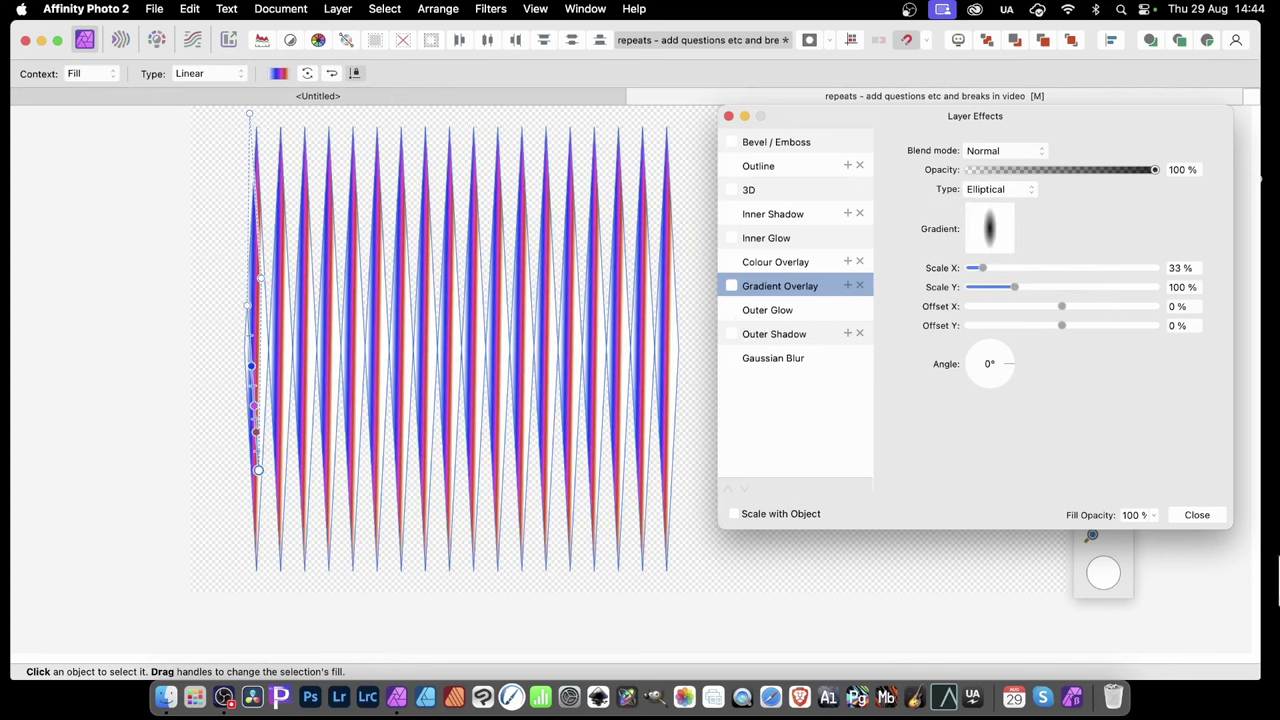
left_click(1197, 515)
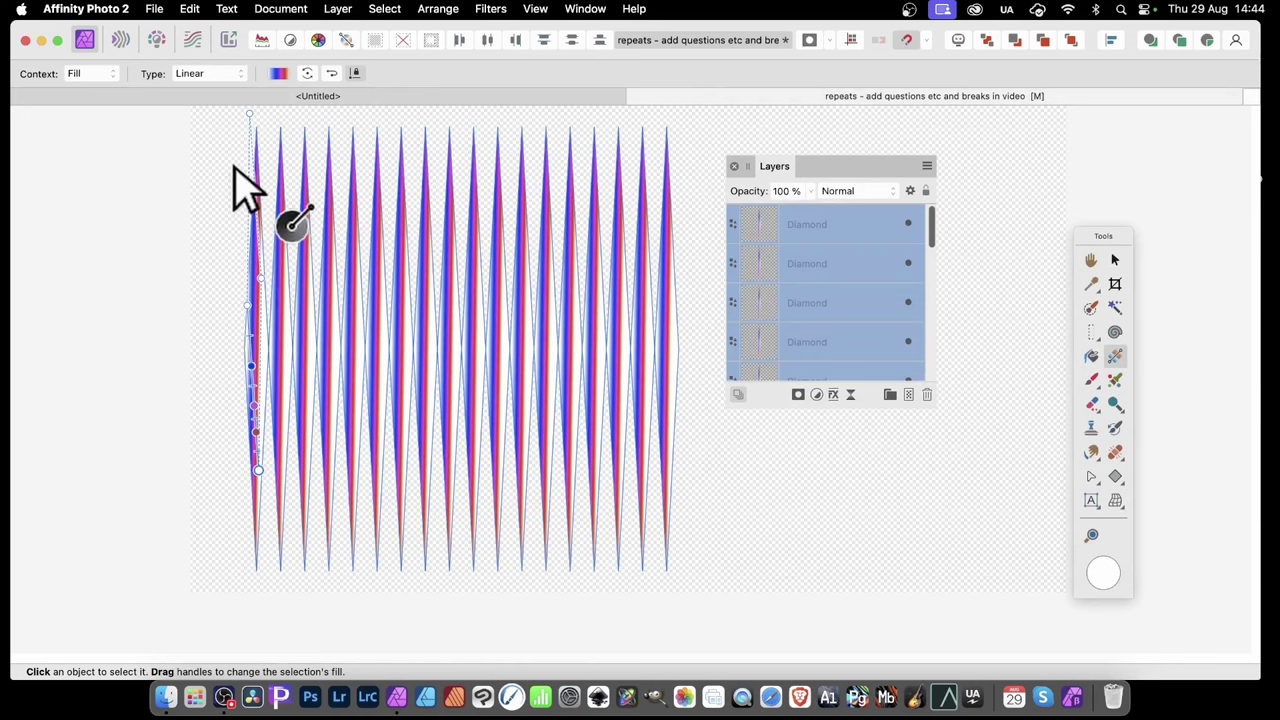
Stretch the linear gradient diagonally across all the diamonds from upper left to lower right, and narrow the whole row.
left_click_drag(233, 166, 735, 572)
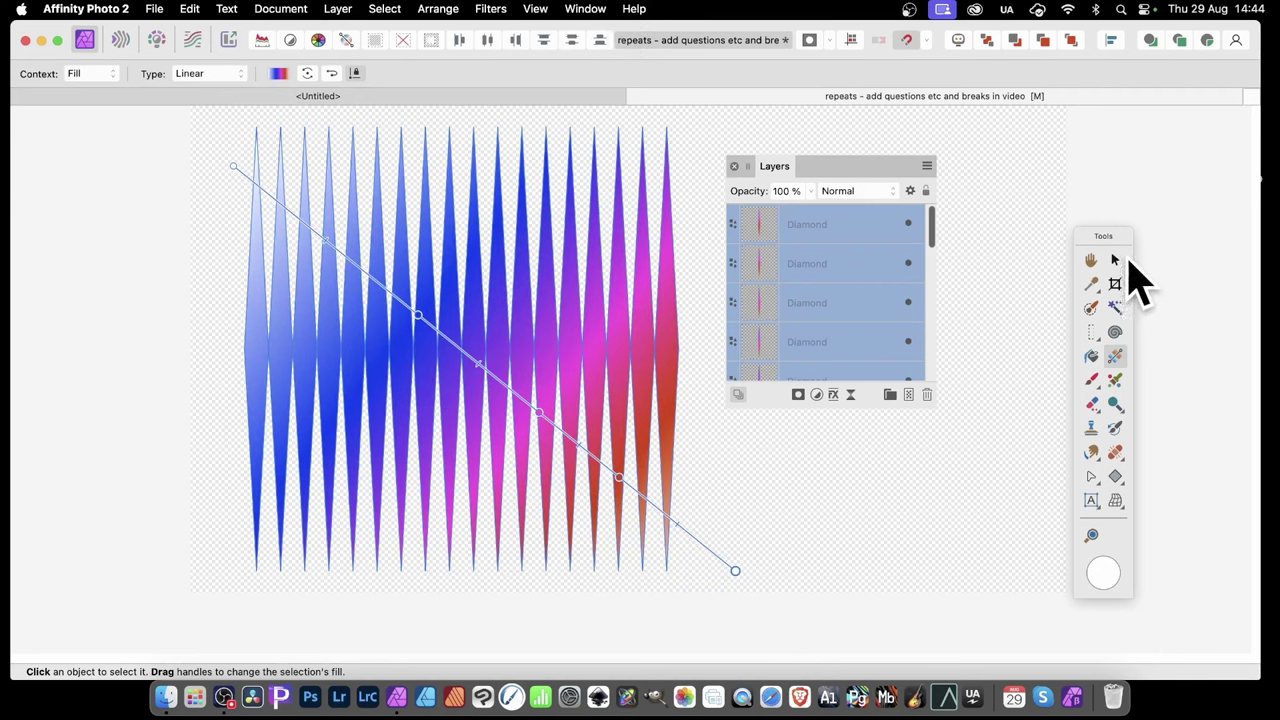
left_click(1115, 260)
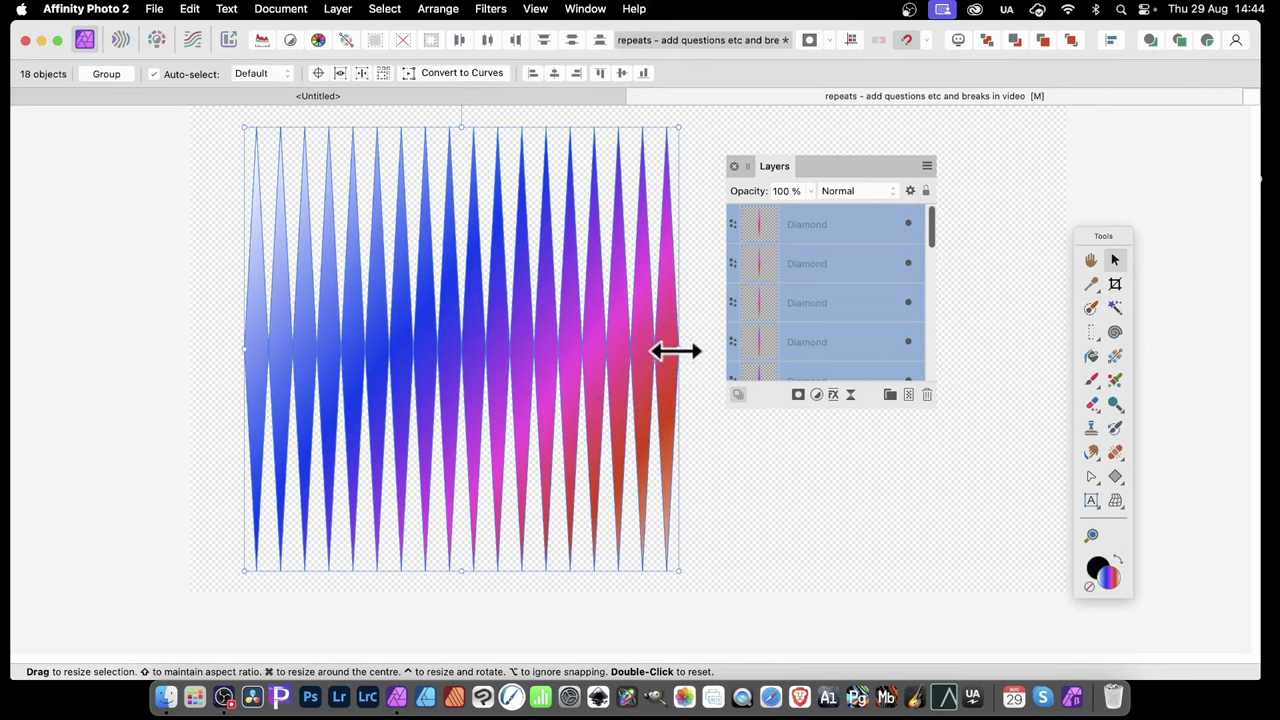
left_click_drag(675, 349, 579, 344)
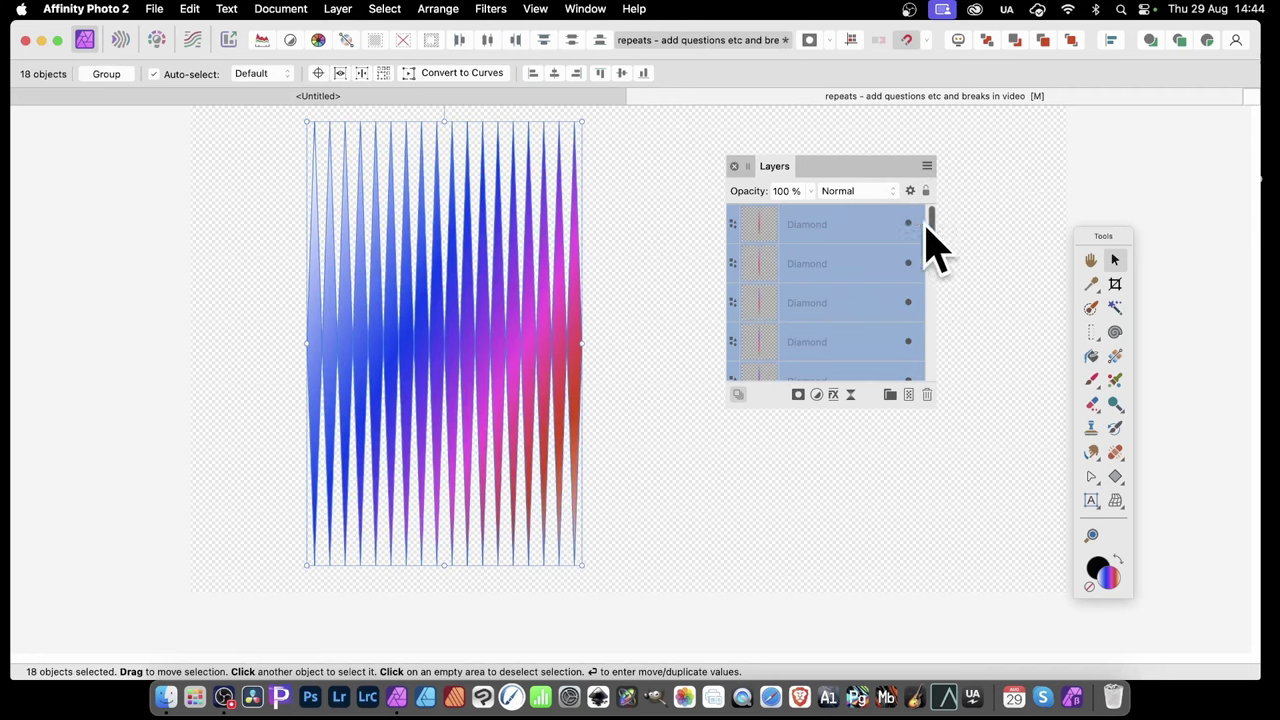
Combine all the selected diamonds into one object with Merge Curves and widen the merged object slightly.
scroll(935, 245, "down", 1)
left_click_drag(935, 245, 940, 195)
right_click(438, 192)
scroll(500, 449, "down", 1)
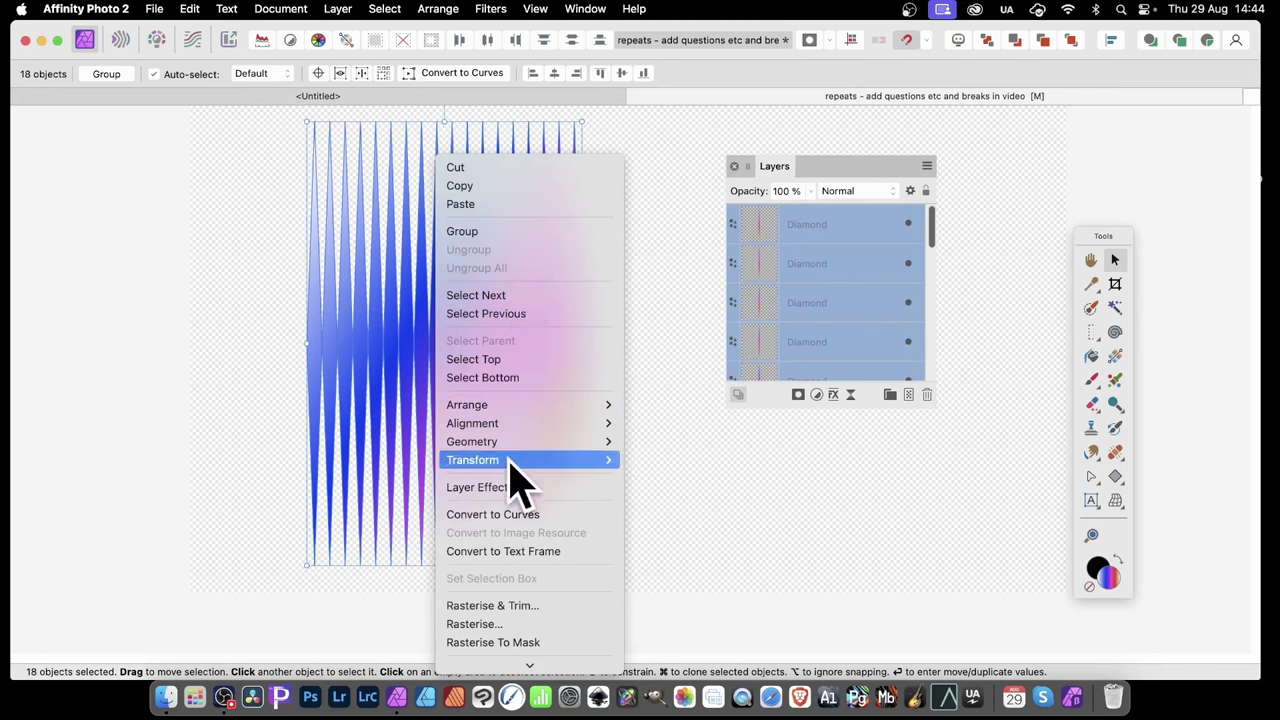
mouse_move(512, 445)
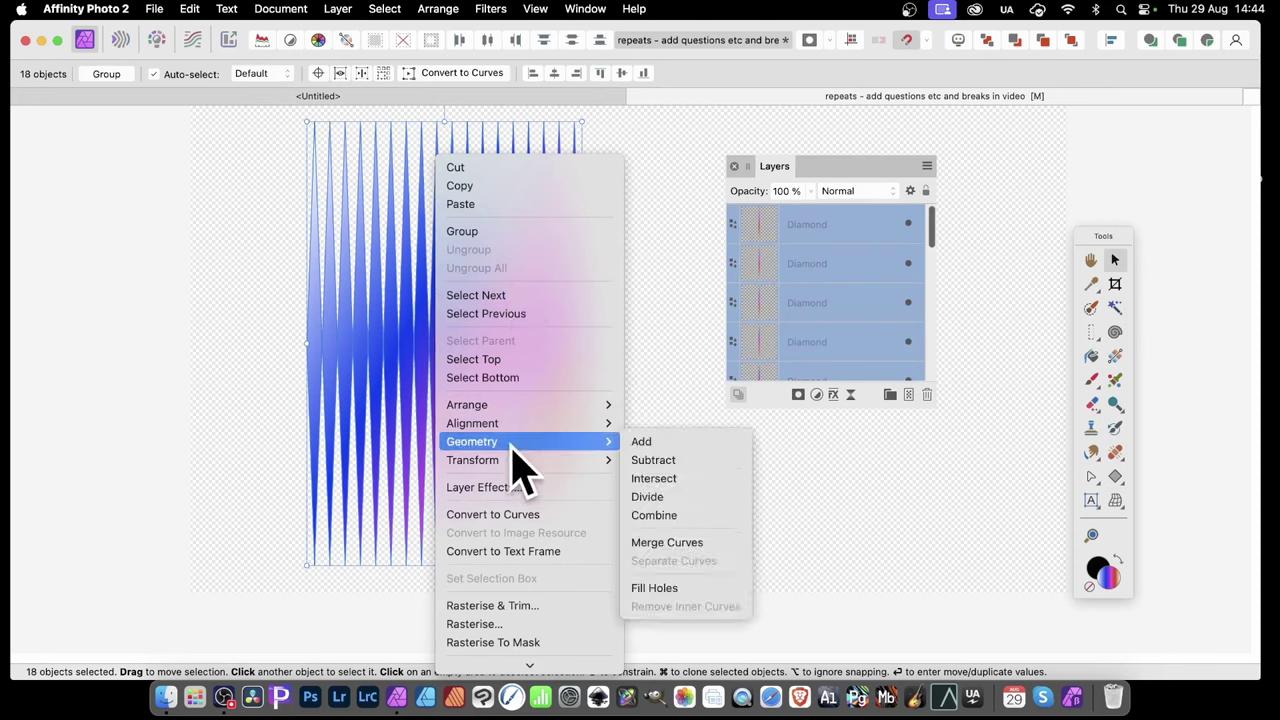
left_click(712, 566)
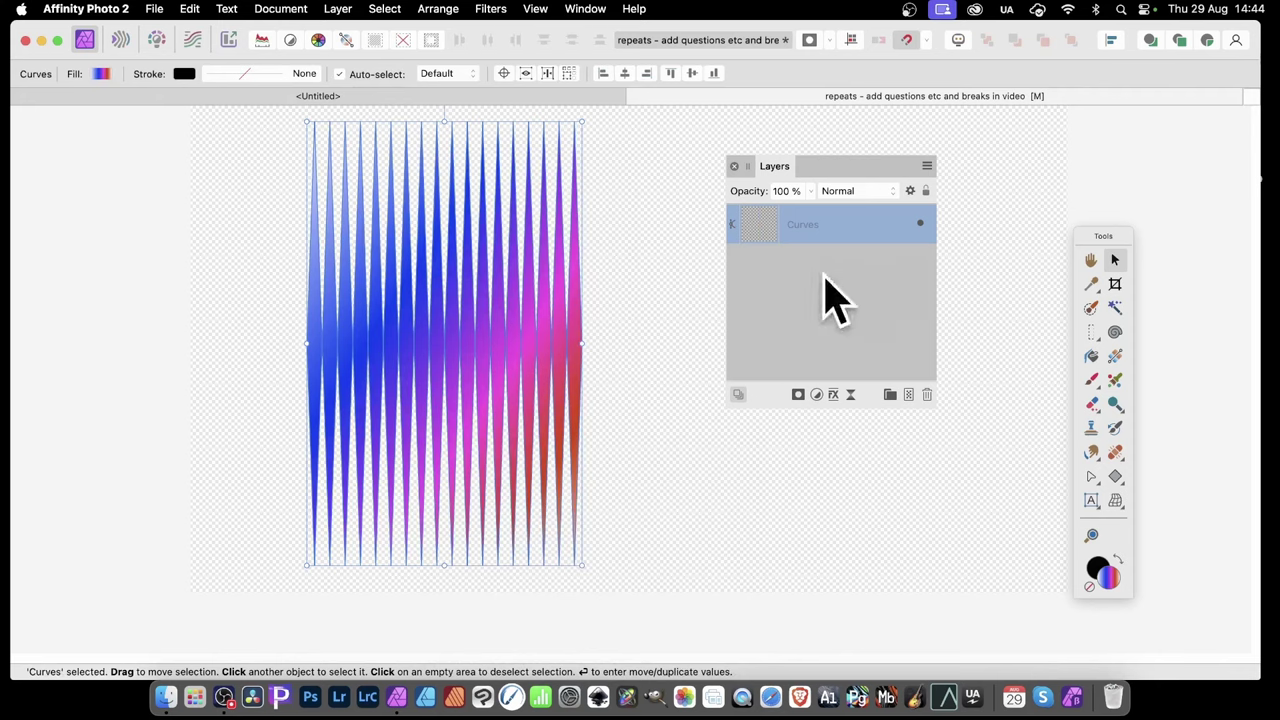
left_click_drag(583, 345, 648, 344)
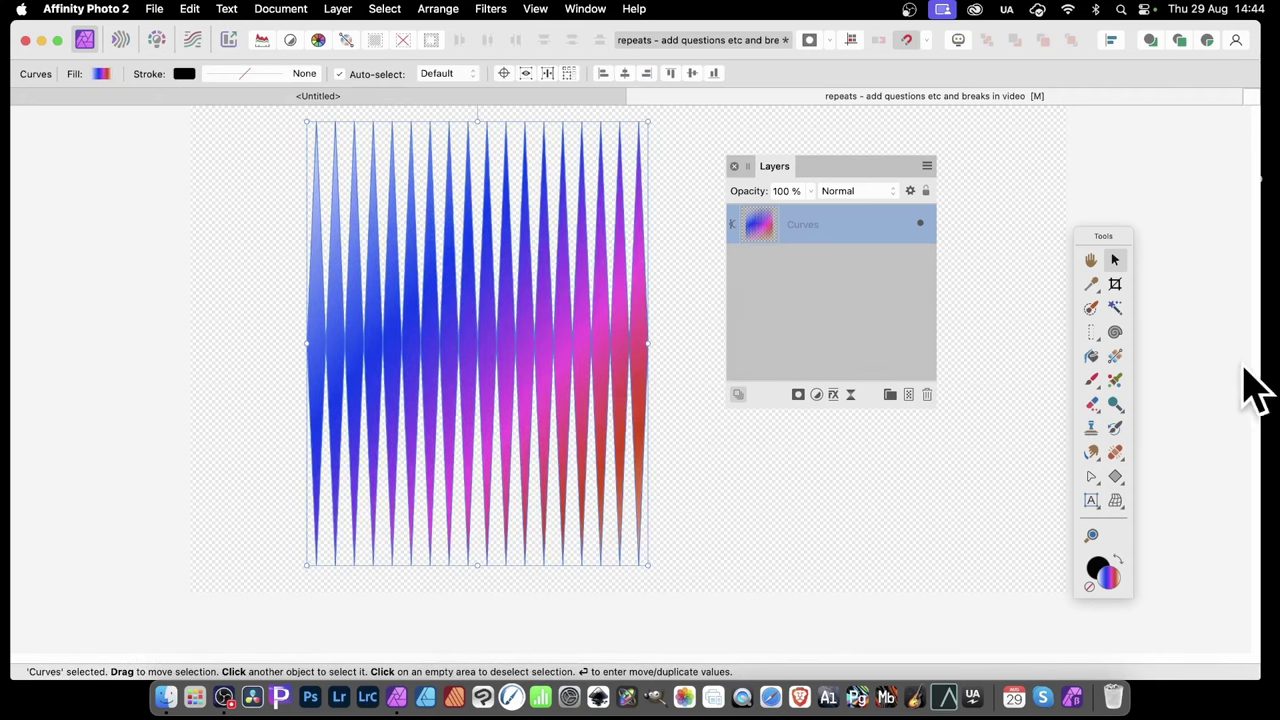
Try a 3D layer effect on the merged curves with a preset concave profile and a radius of 9 px.
left_click(835, 396)
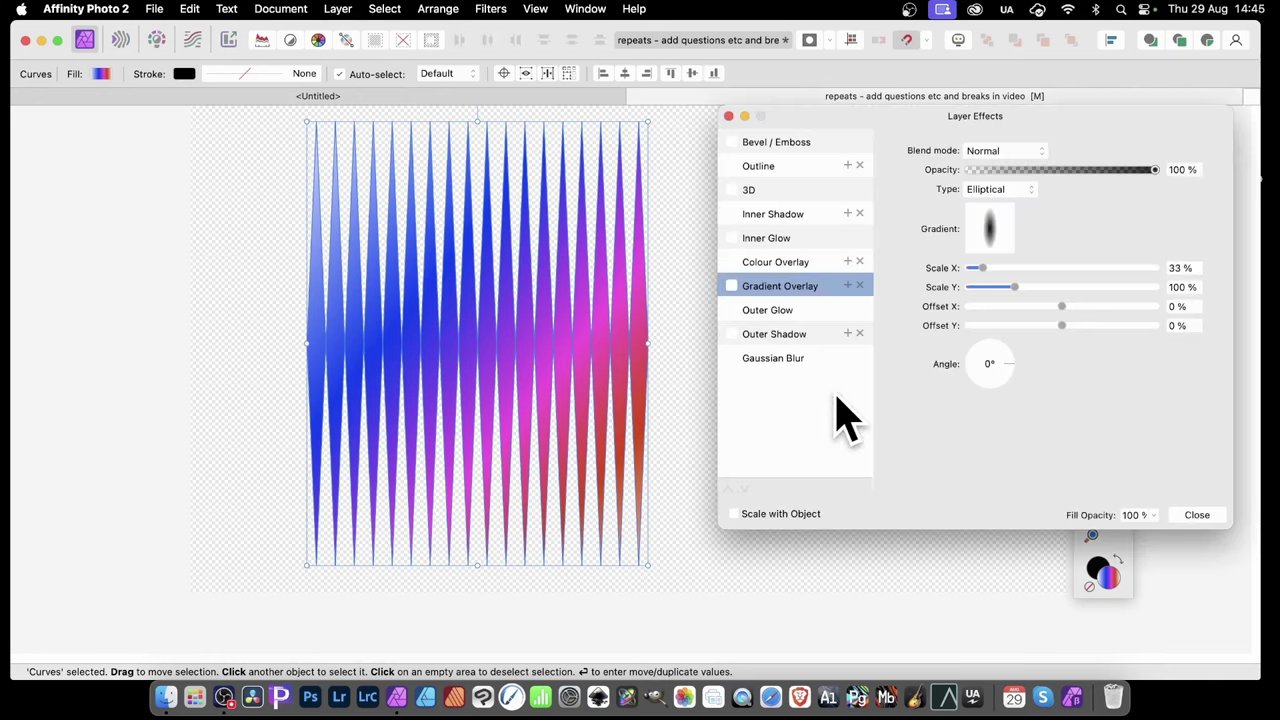
left_click(750, 190)
mouse_move(966, 150)
left_mouse_down()
mouse_move(1075, 152)
mouse_move(990, 155)
left_mouse_up()
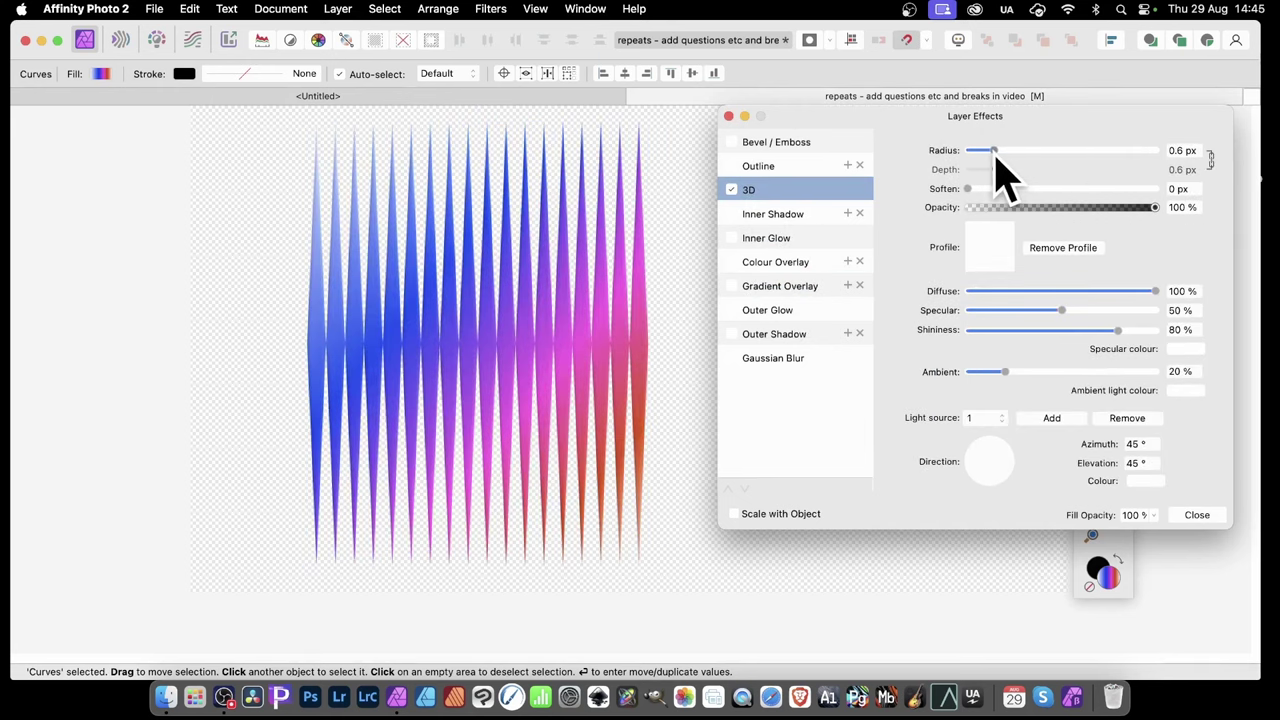
left_click(1005, 262)
left_click(1053, 507)
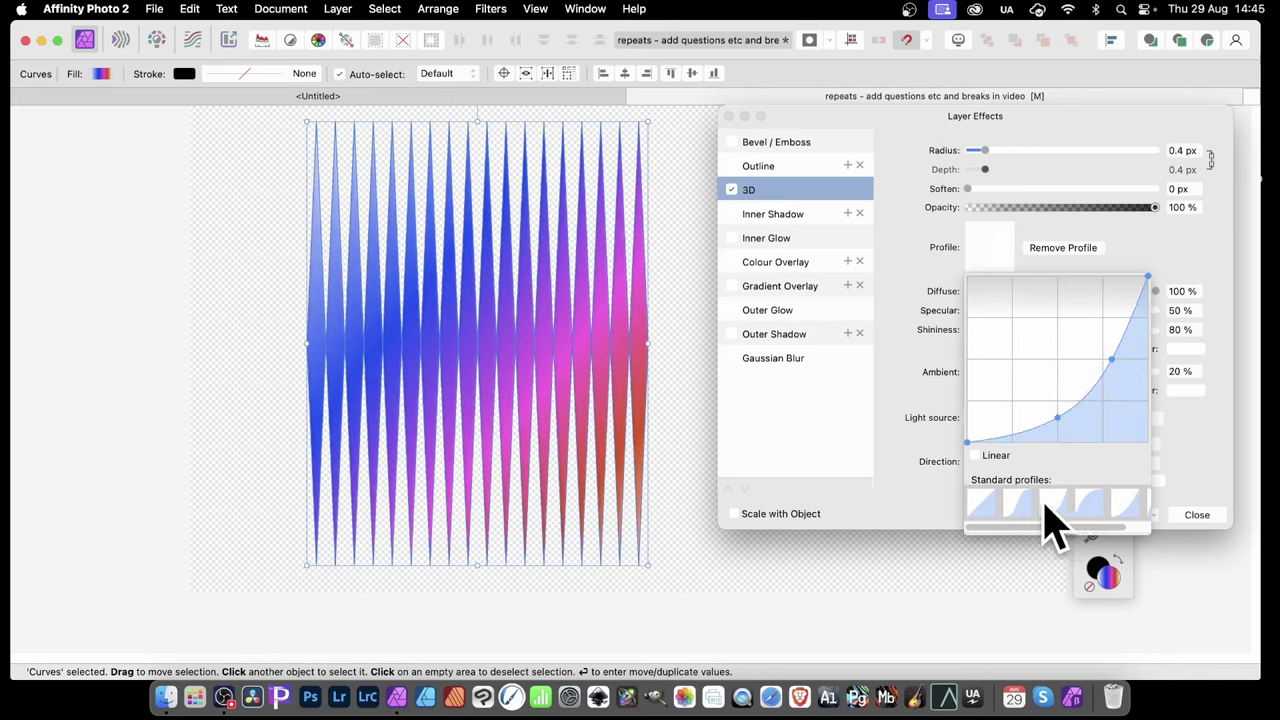
left_click(1029, 157)
left_click_drag(1029, 157, 1045, 152)
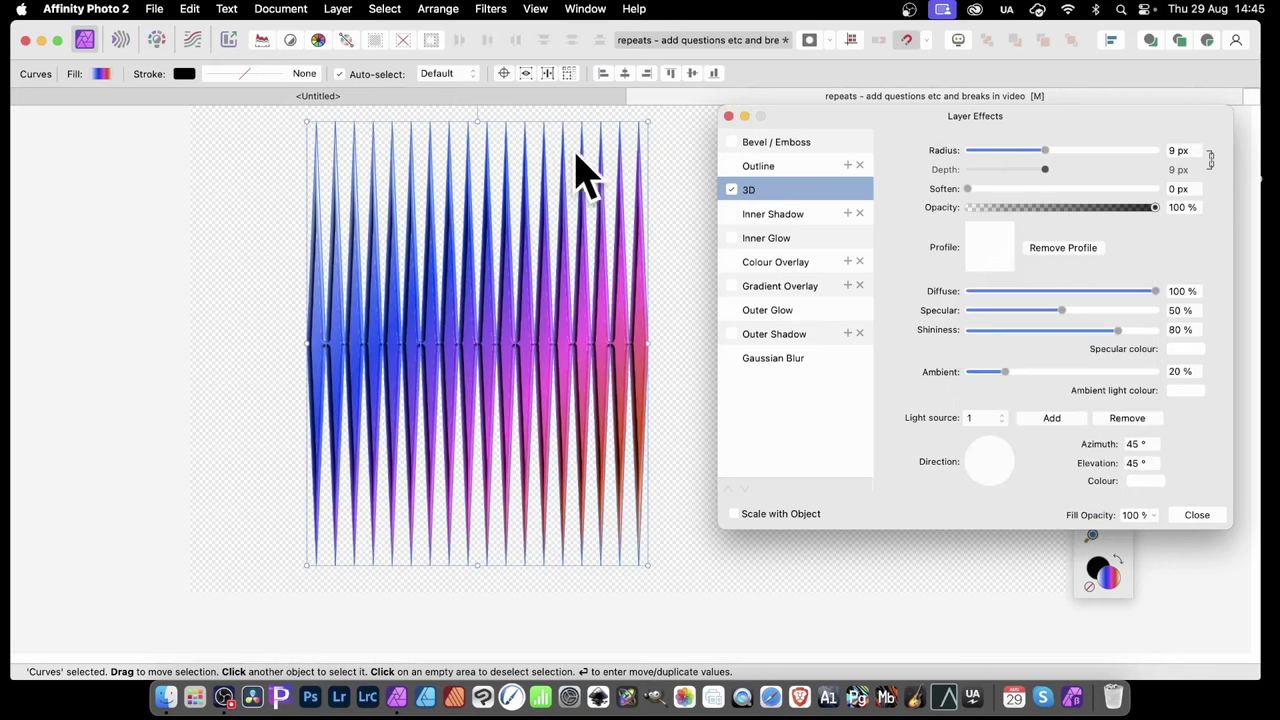
Turn off the 3D effect on the merged curves and leave the layer effects settings.
left_click(788, 165)
left_click(800, 143)
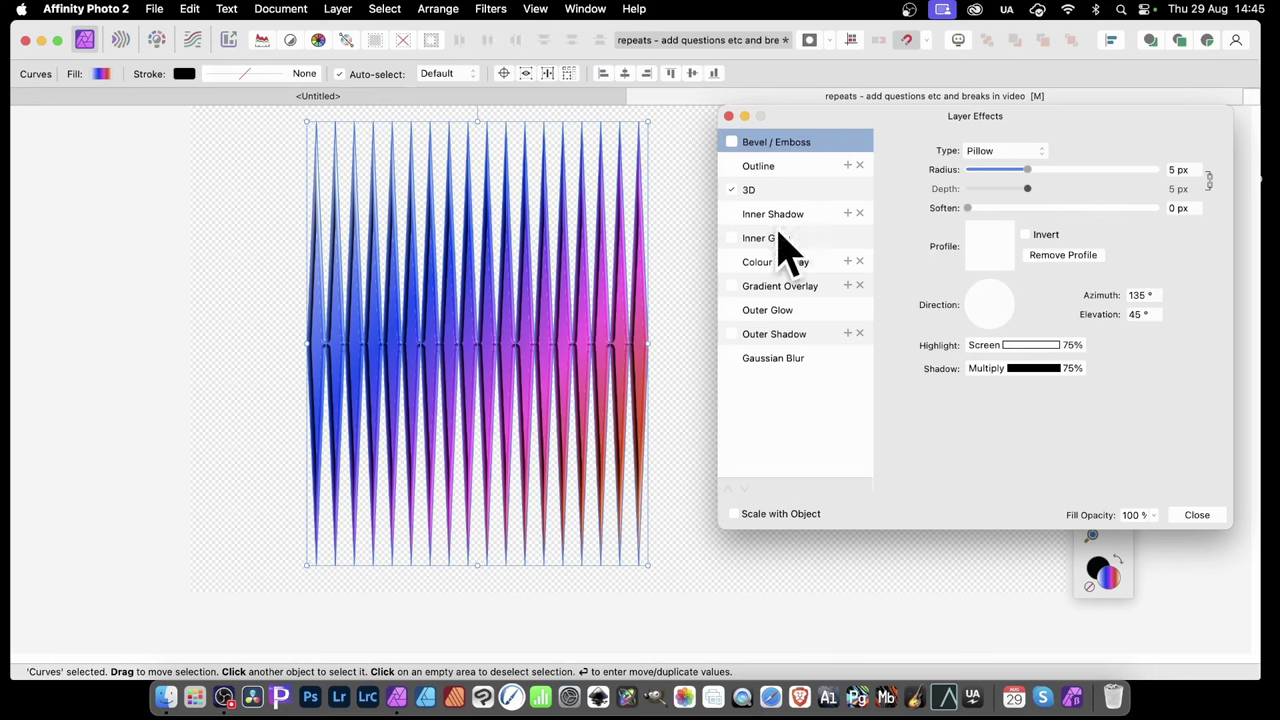
left_click(732, 190)
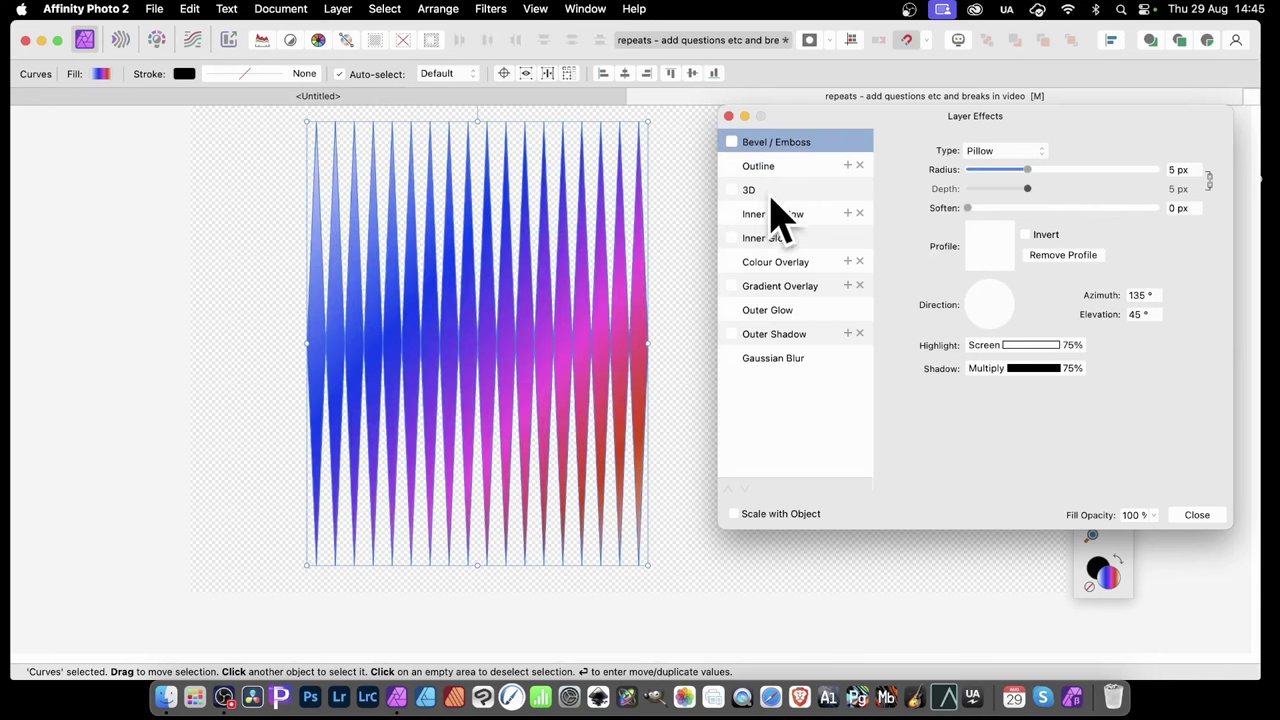
left_click(1196, 515)
Narrow the merged curves slightly and draw one large diamond over almost the whole striped row.
left_click_drag(650, 344, 614, 336)
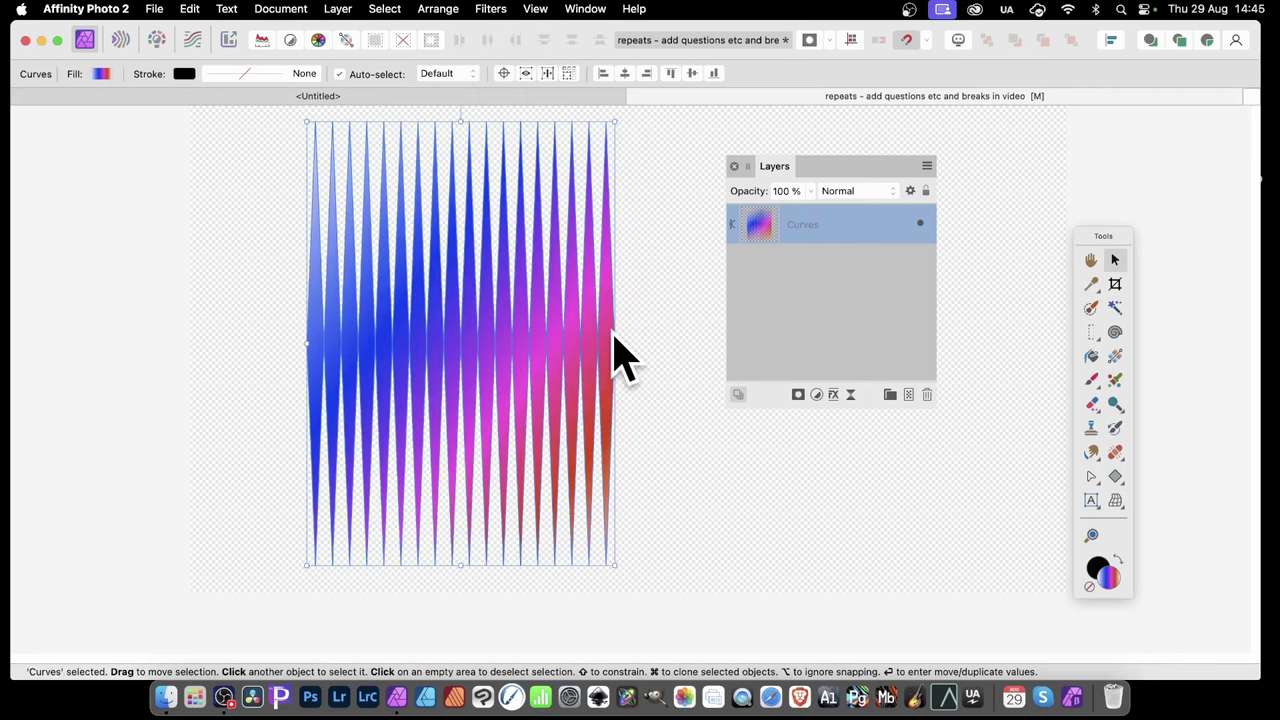
left_click(1116, 478)
left_click_drag(326, 157, 609, 569)
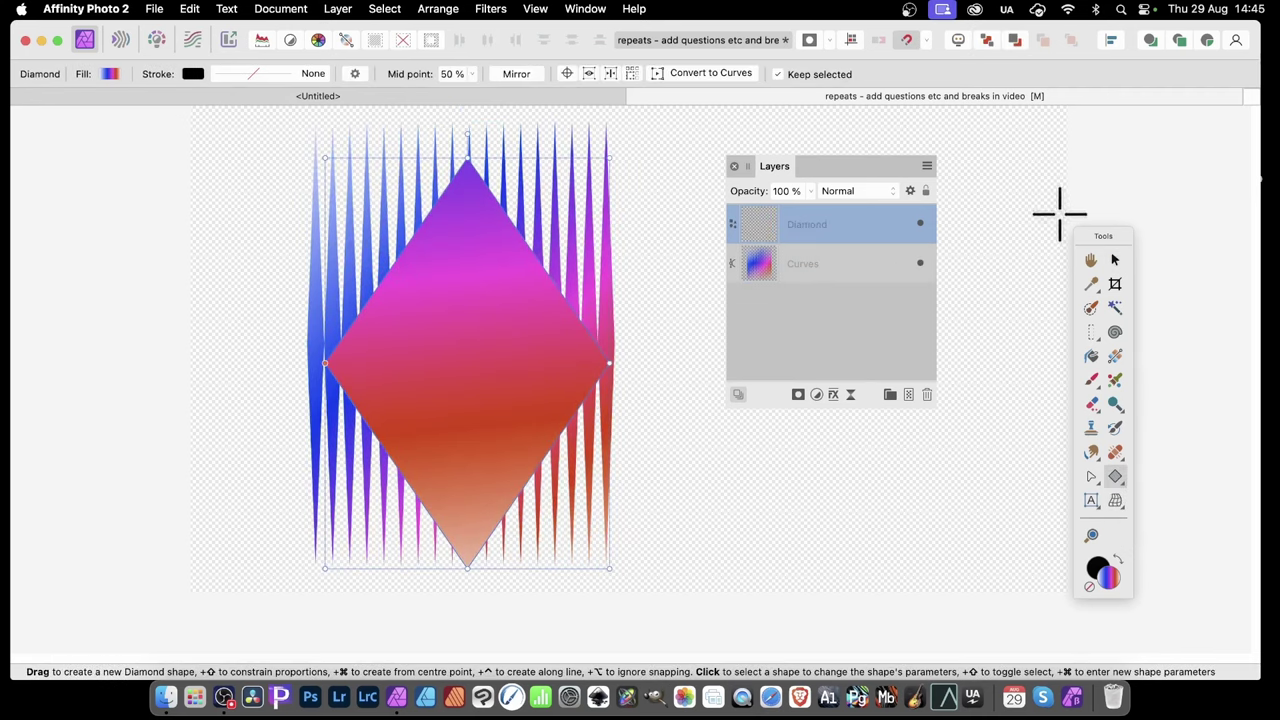
left_click(1116, 262)
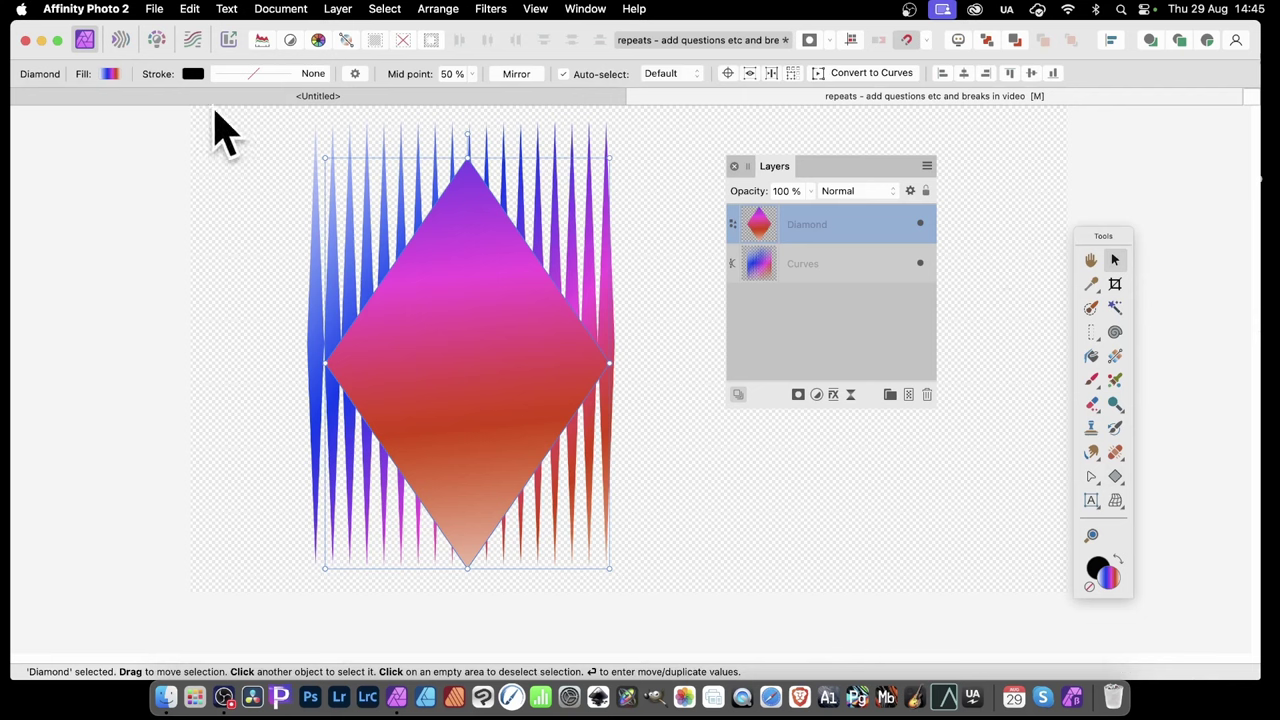
Try uniting the large diamond and the striped curves with the Add geometry operation, and undo it.
left_click(823, 262, "shift")
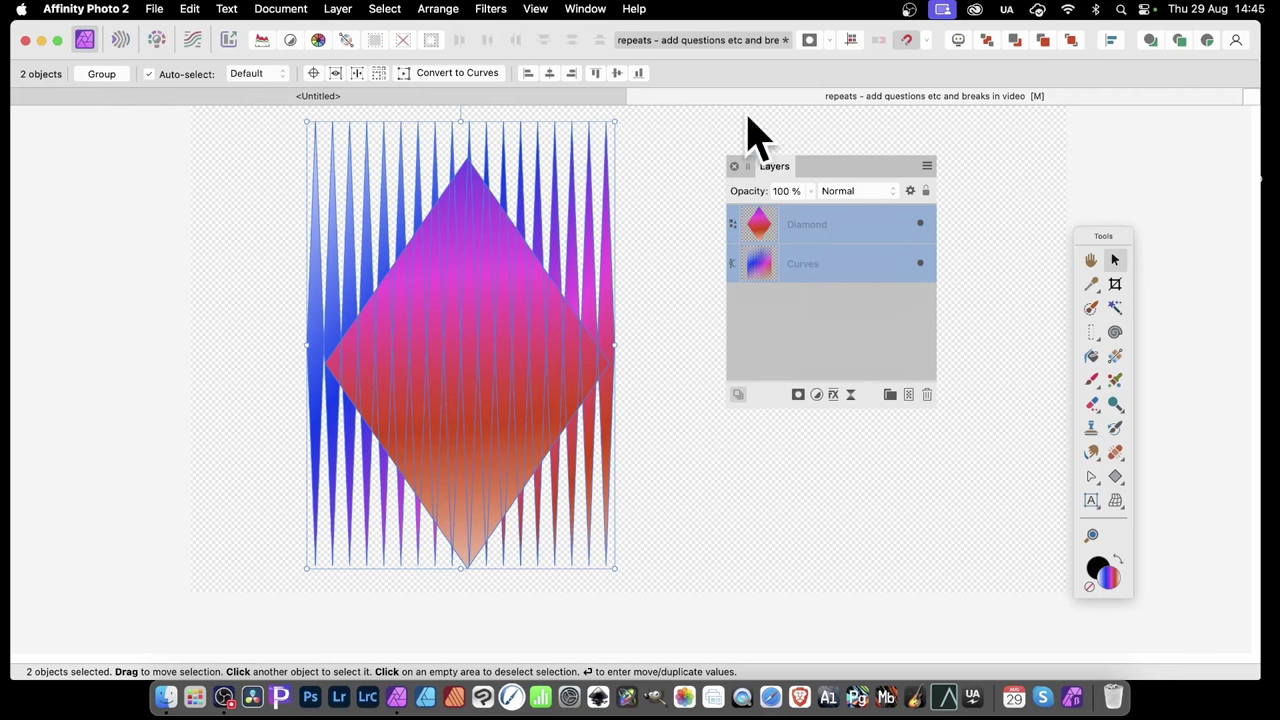
left_click(337, 9)
scroll(489, 717, "down", 3)
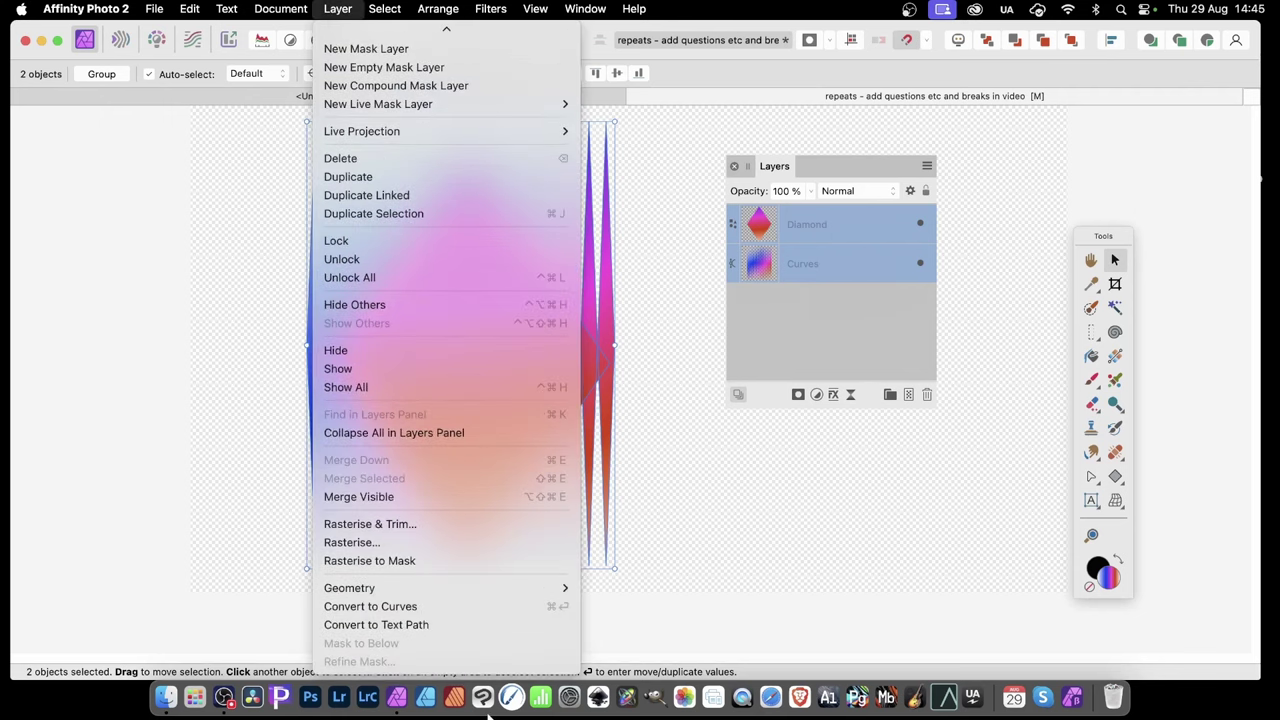
mouse_move(446, 590)
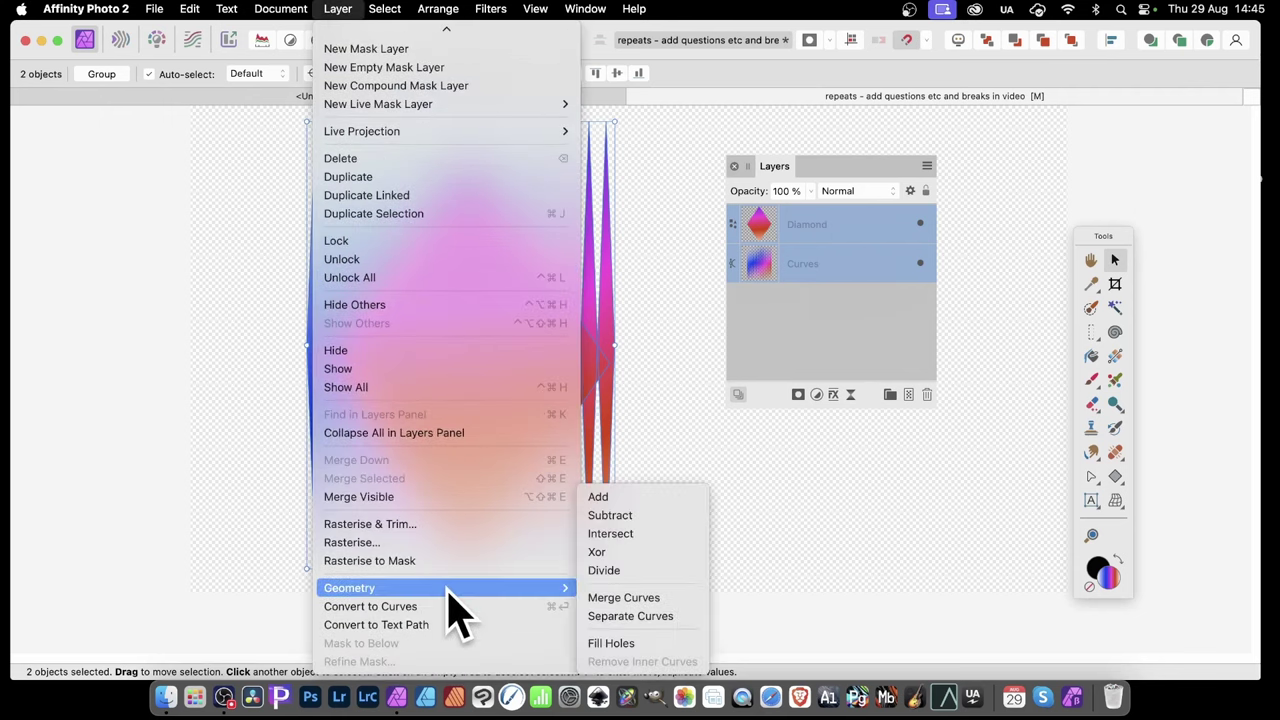
left_click(679, 515)
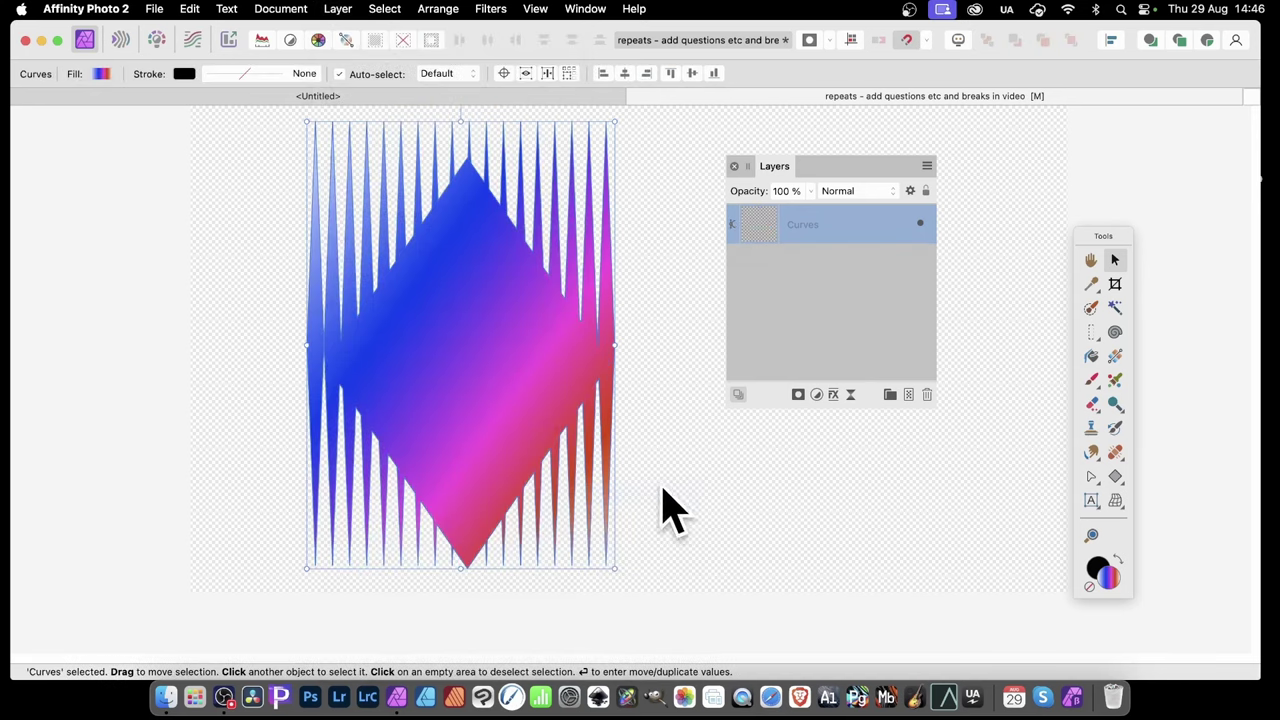
key("super+z")
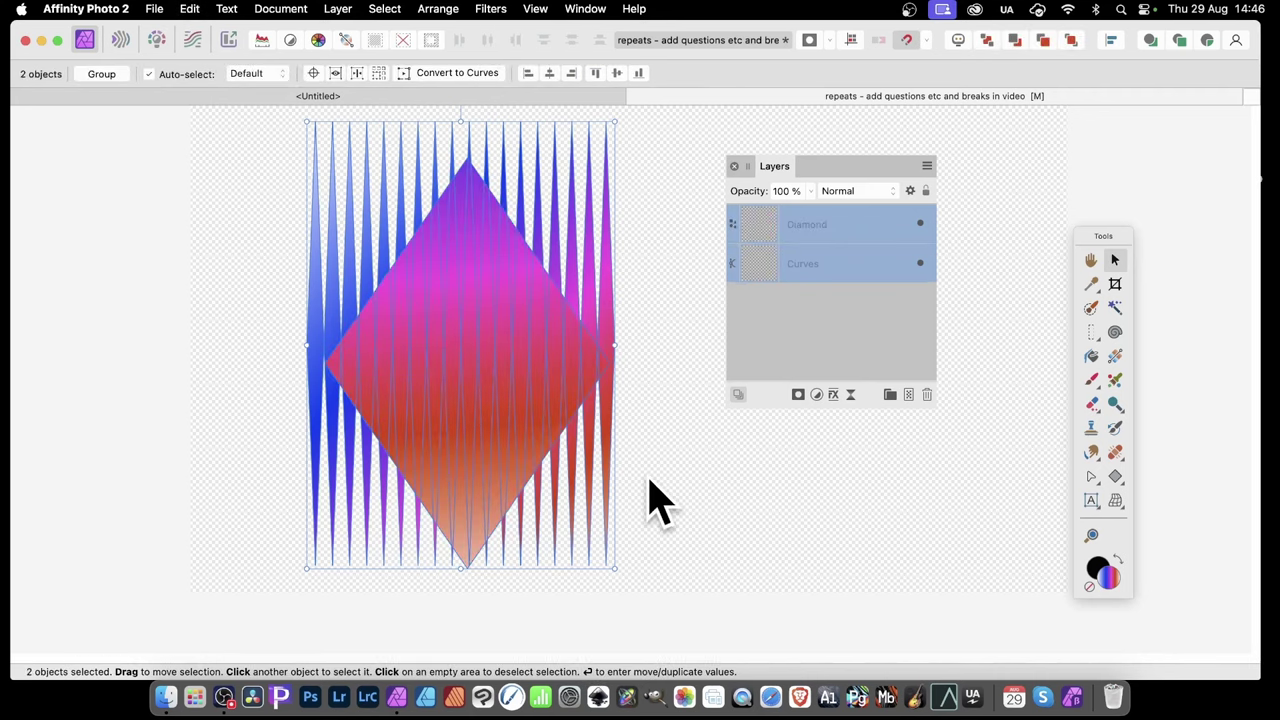
Try cutting the stripes to the large diamond's shape with the Intersect geometry operation, and undo it.
left_click(340, 10)
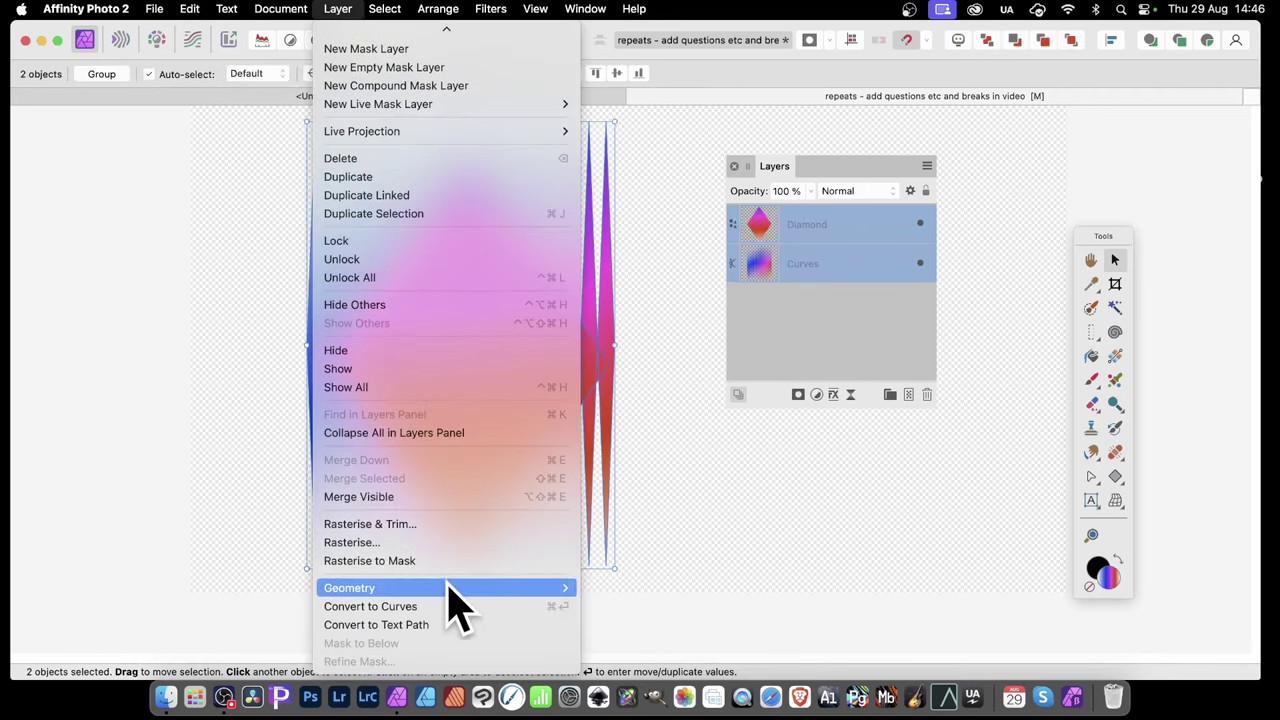
mouse_move(525, 592)
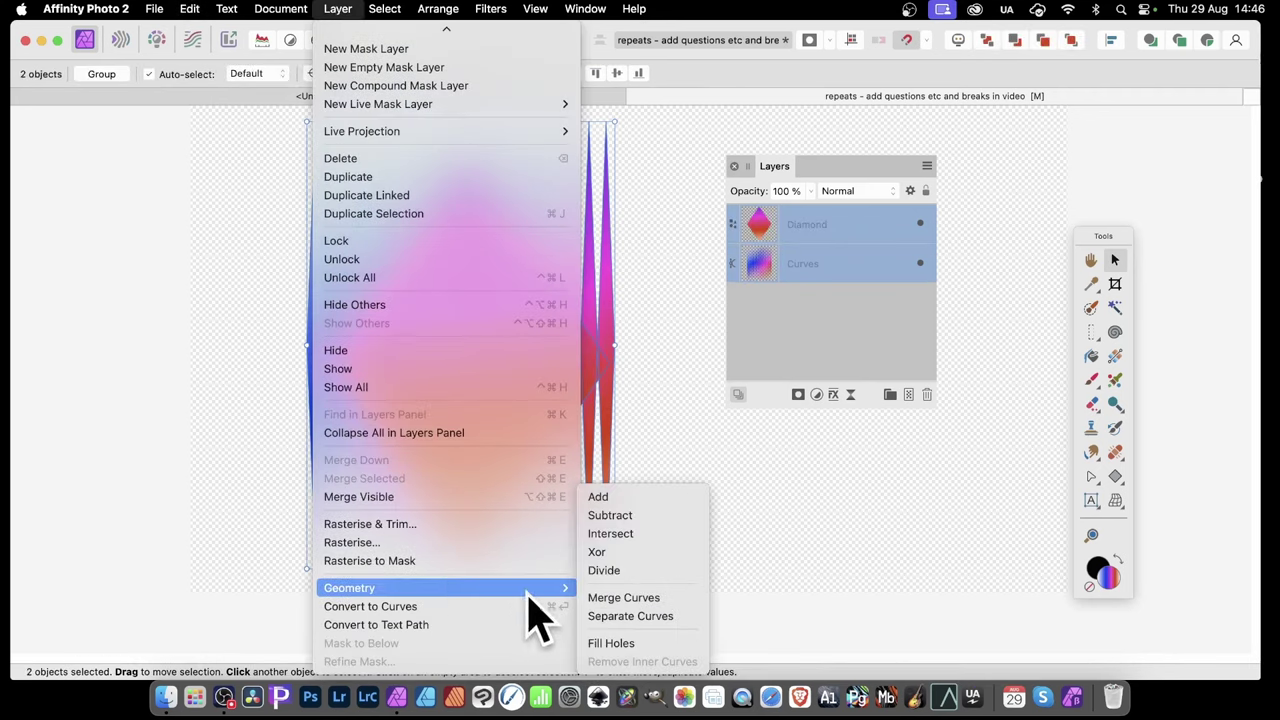
left_click(660, 560)
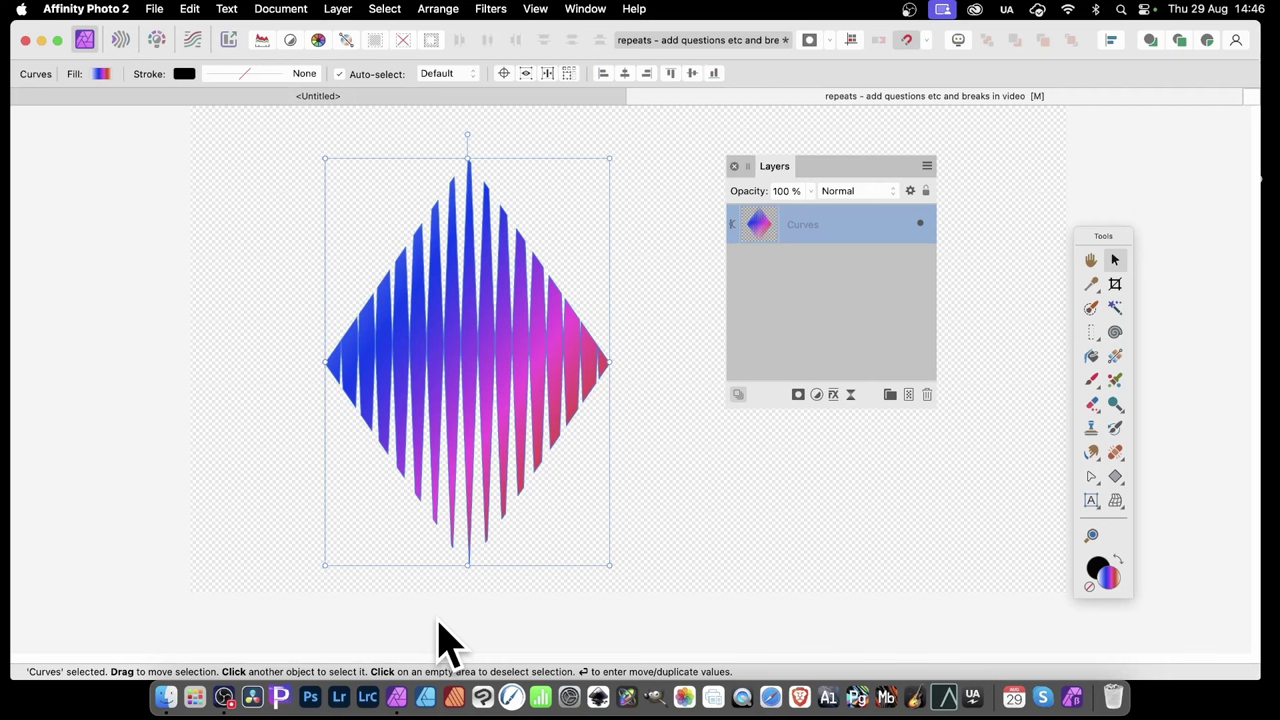
key("super+z")
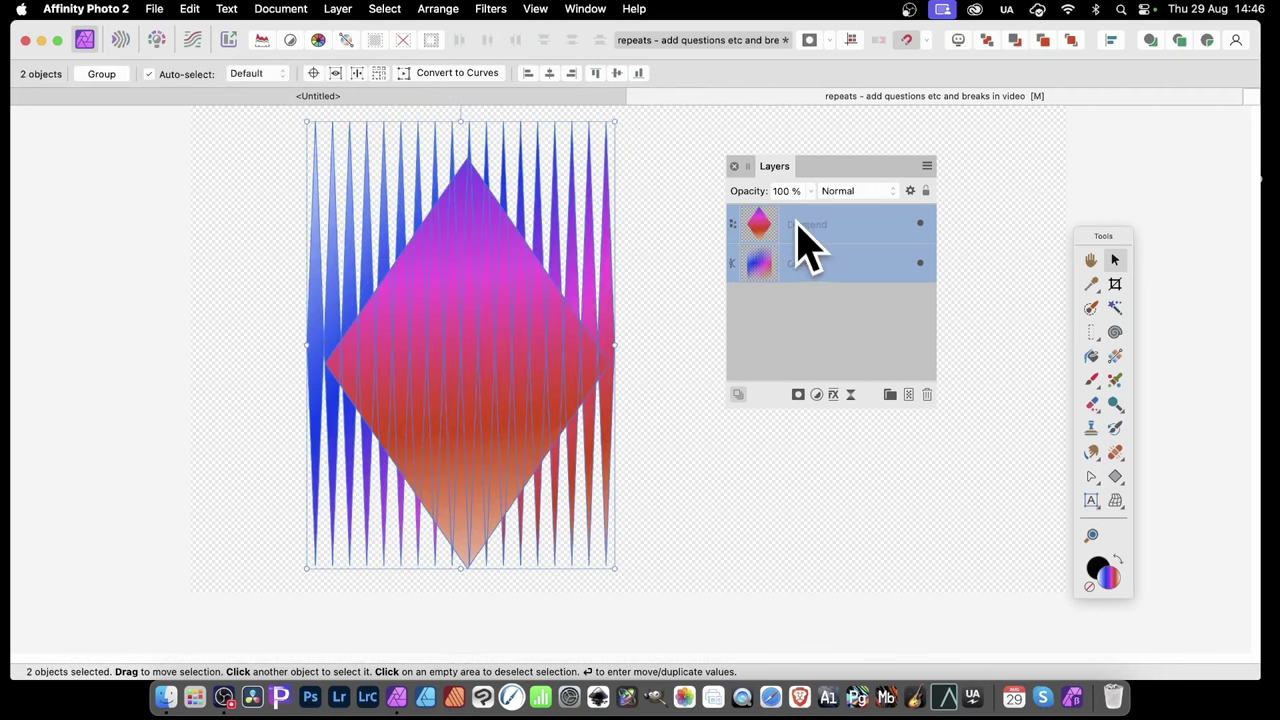
left_click(760, 224)
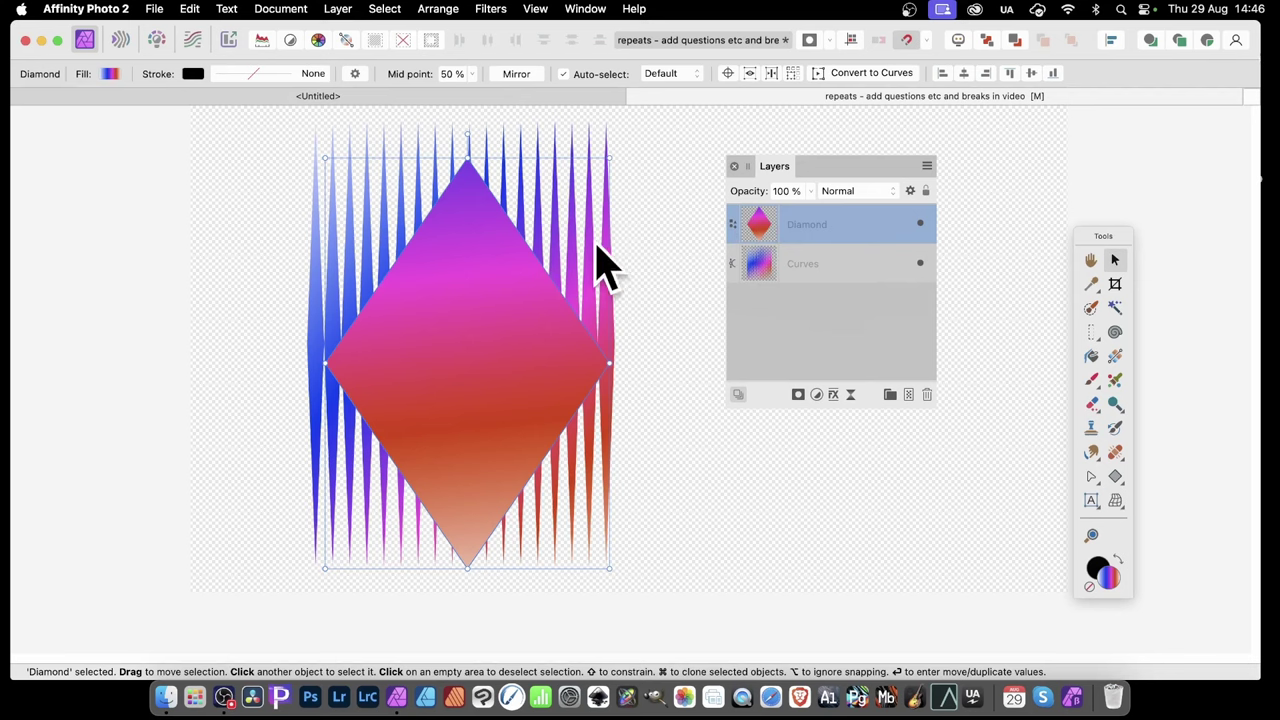
left_click(822, 264)
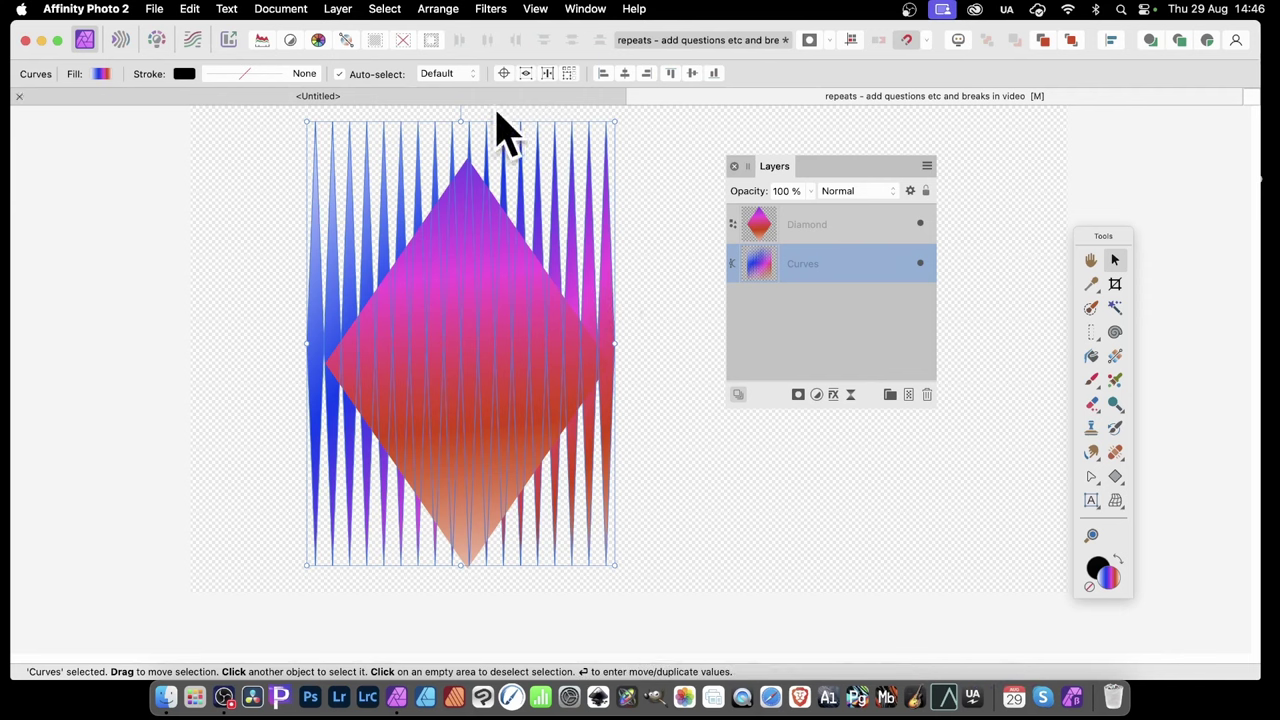
left_click(818, 230)
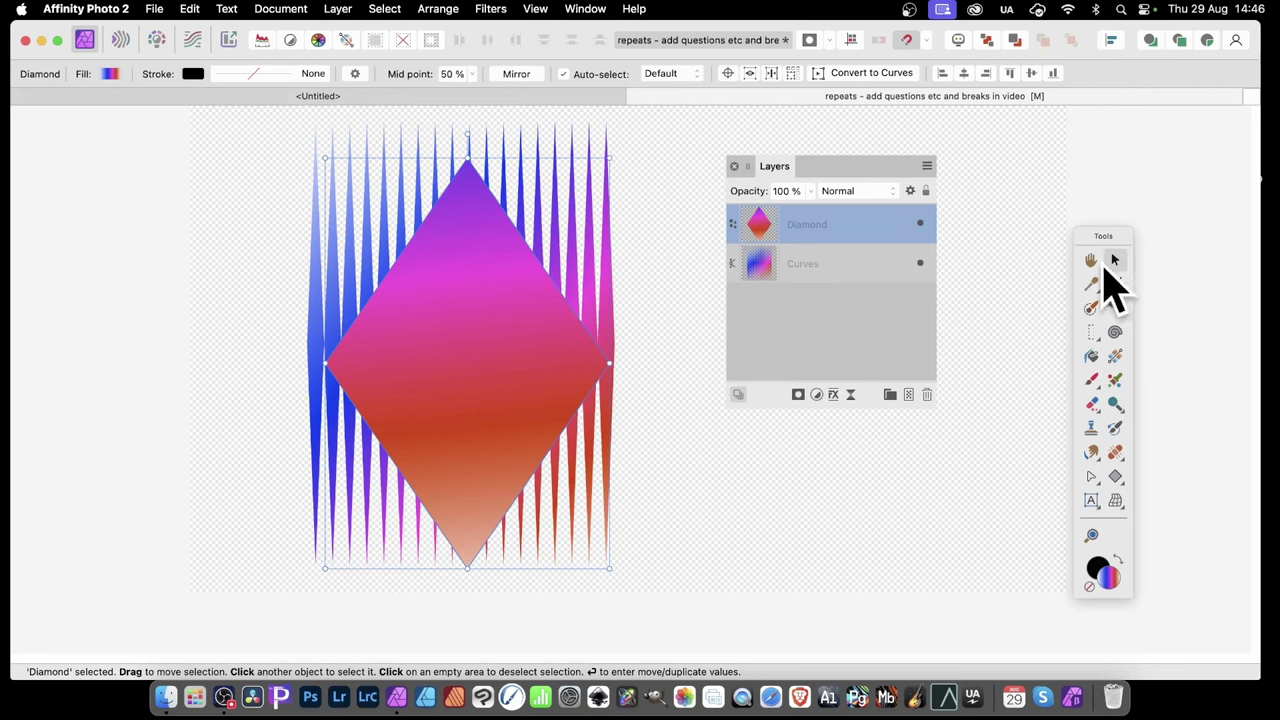
left_click(285, 120)
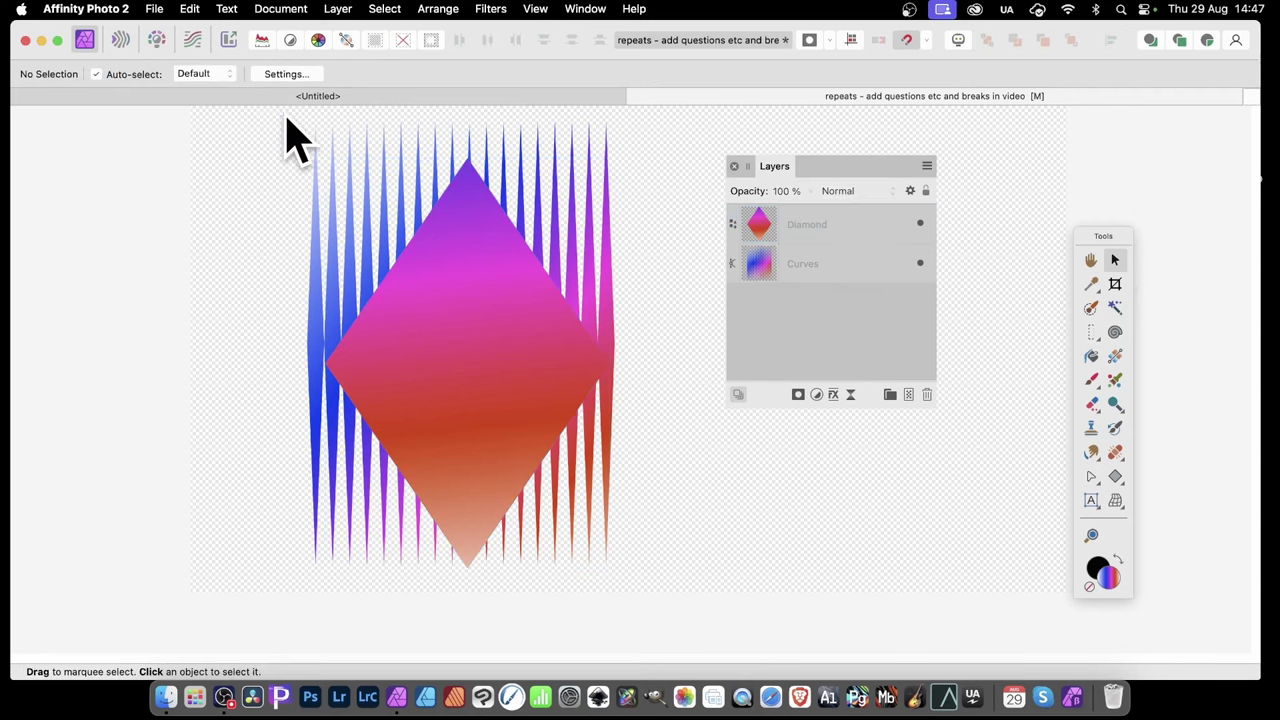
Undo the last placement change of the striped curves and rotate them clockwise so the stripes run diagonally behind the large diamond.
left_click(609, 270)
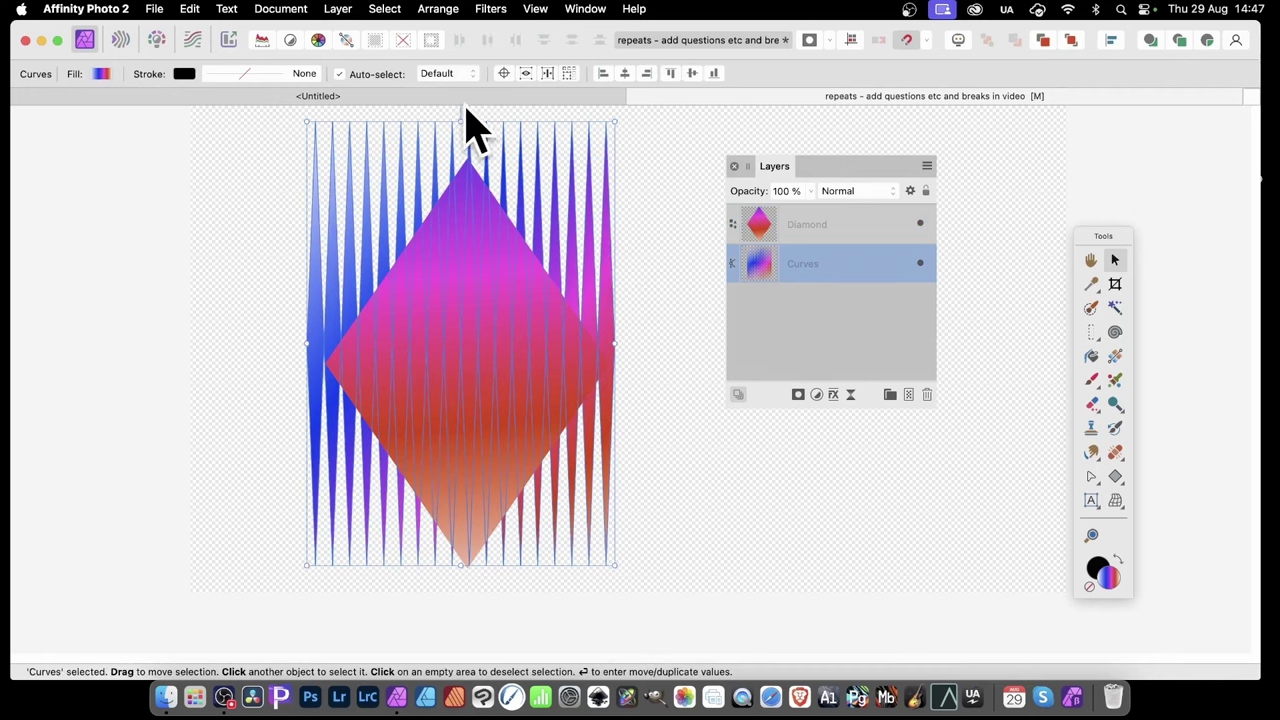
key("super+z")
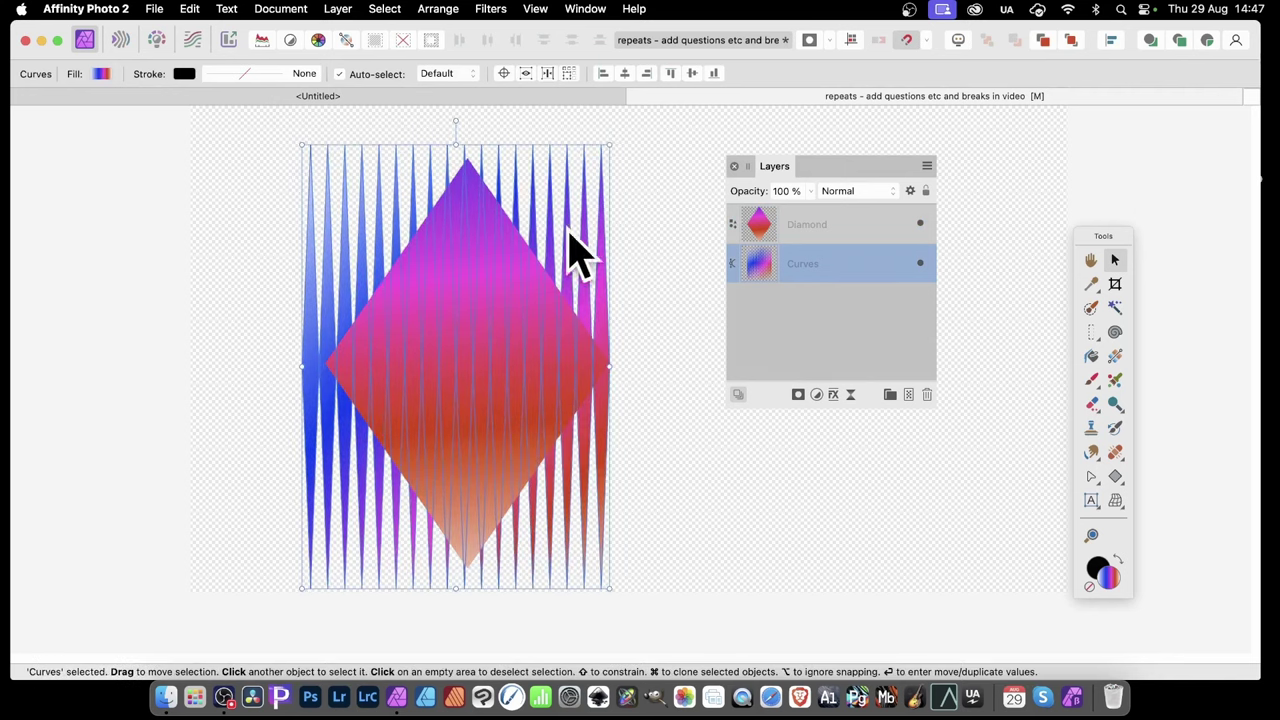
left_click_drag(455, 121, 608, 150)
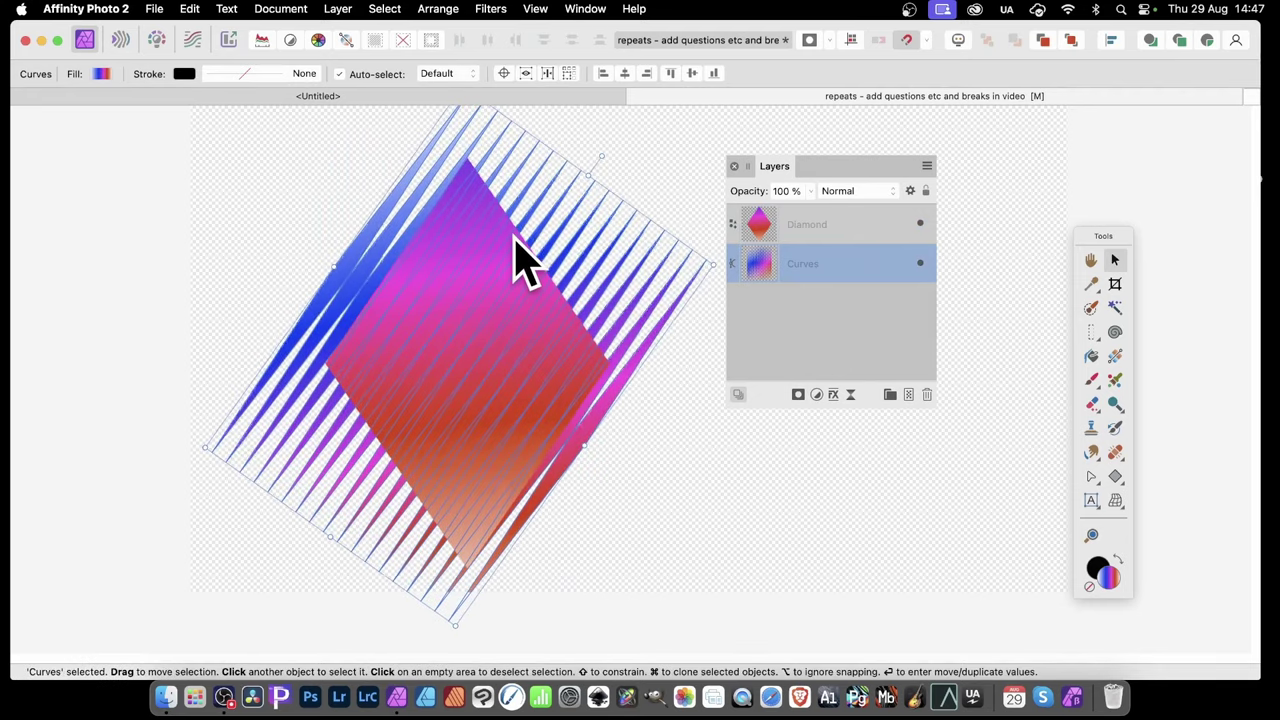
Cut the tilted stripes to the large diamond's shape with the Intersect geometry operation on both objects.
left_click(848, 228)
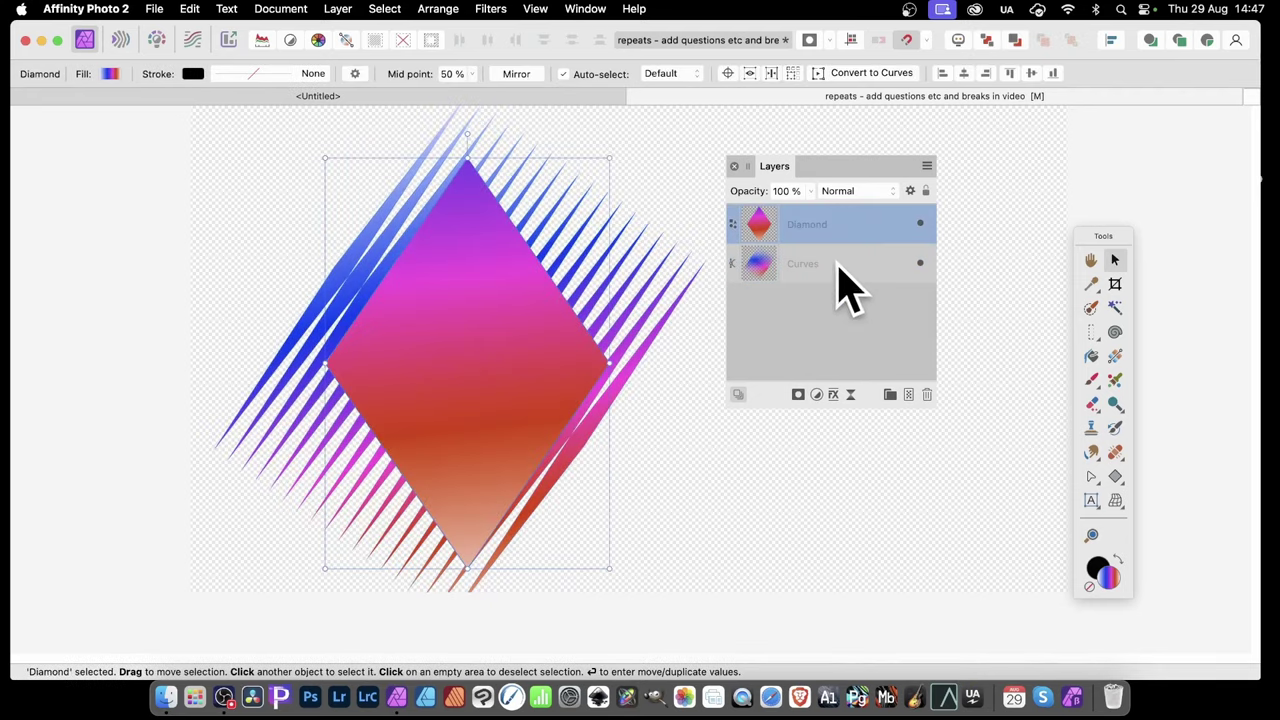
left_click(838, 266, "shift")
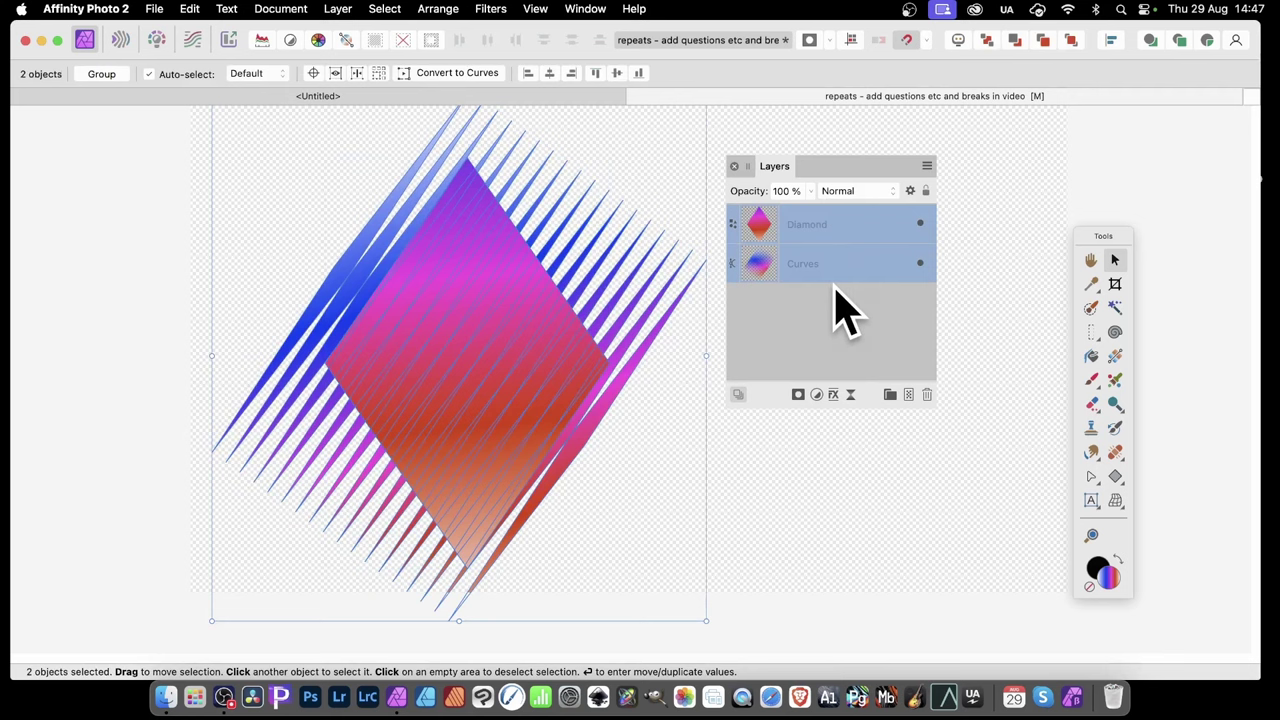
left_click(338, 9)
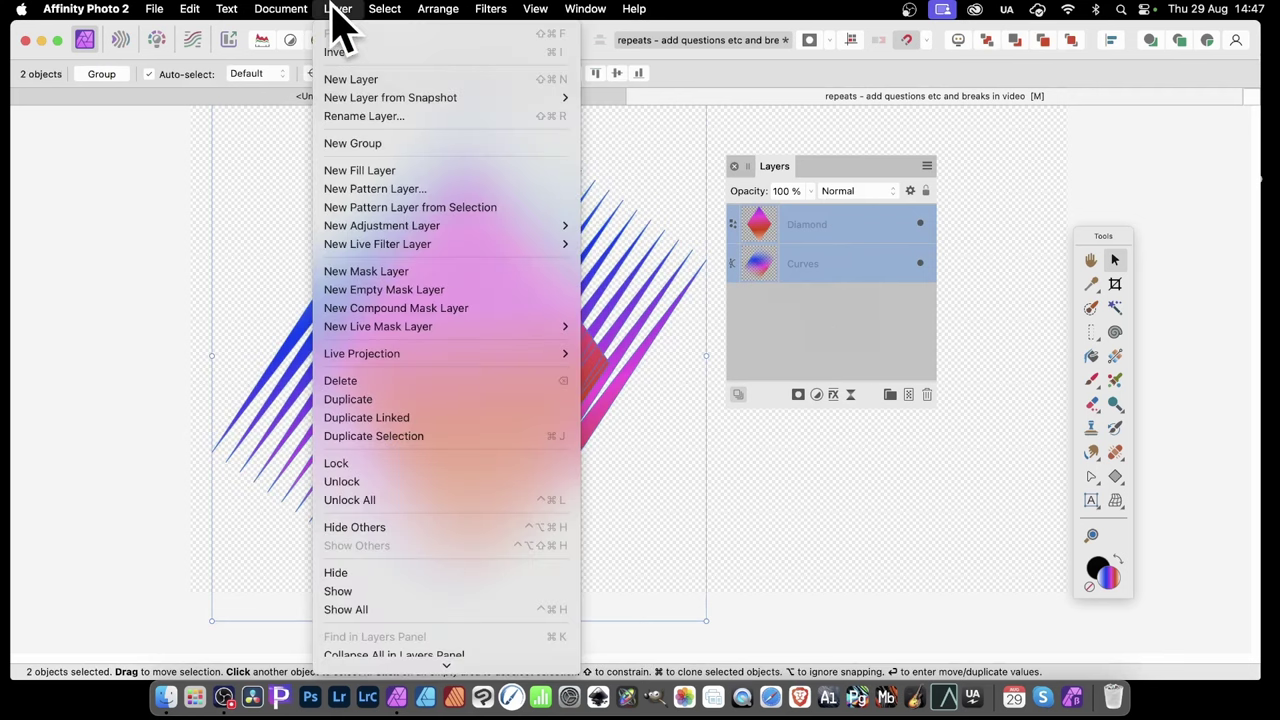
scroll(349, 400, "down", 5)
mouse_move(368, 592)
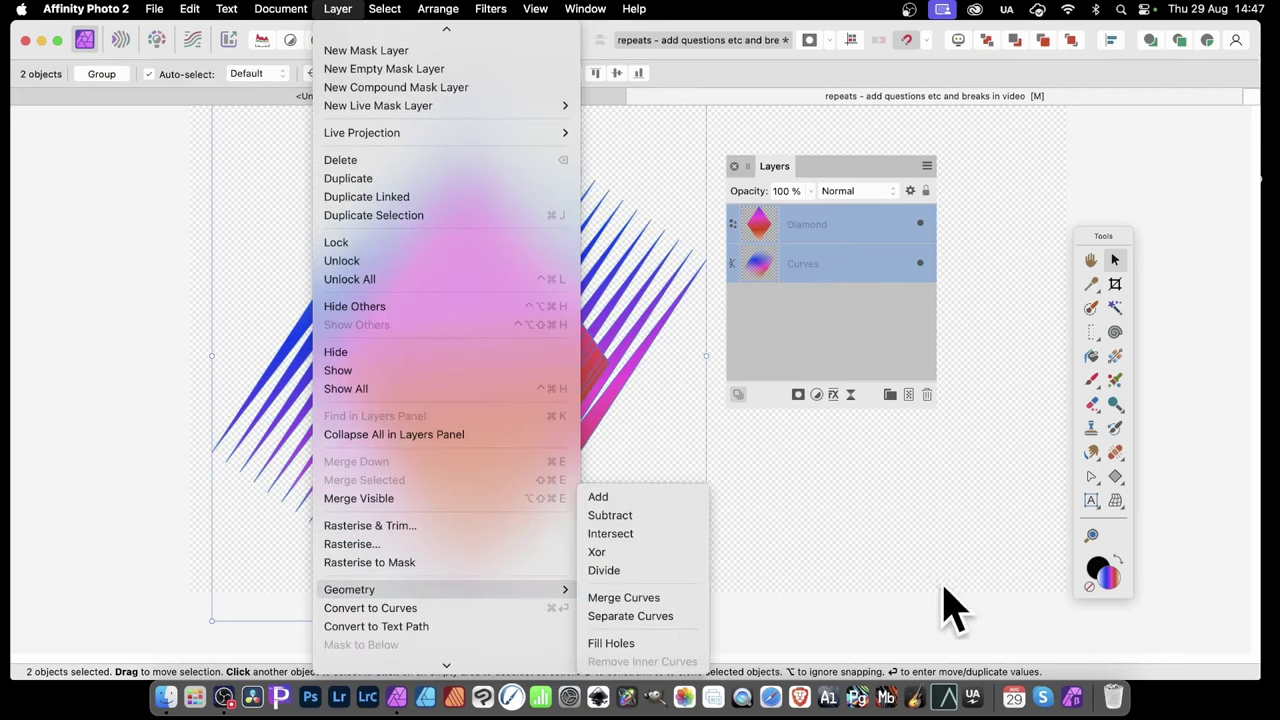
left_click(658, 545)
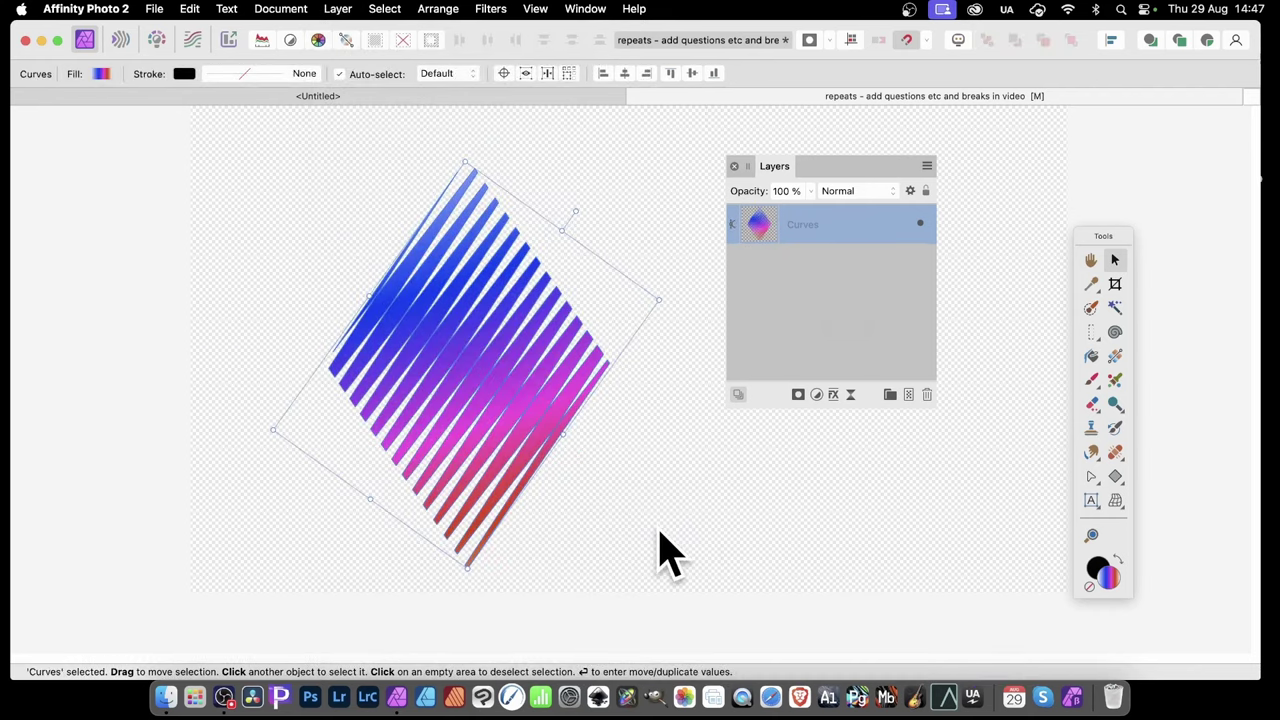
Apply a 3D layer effect to the striped diamond with a 6.8 px radius and the convex rounded standard profile.
left_click(834, 396)
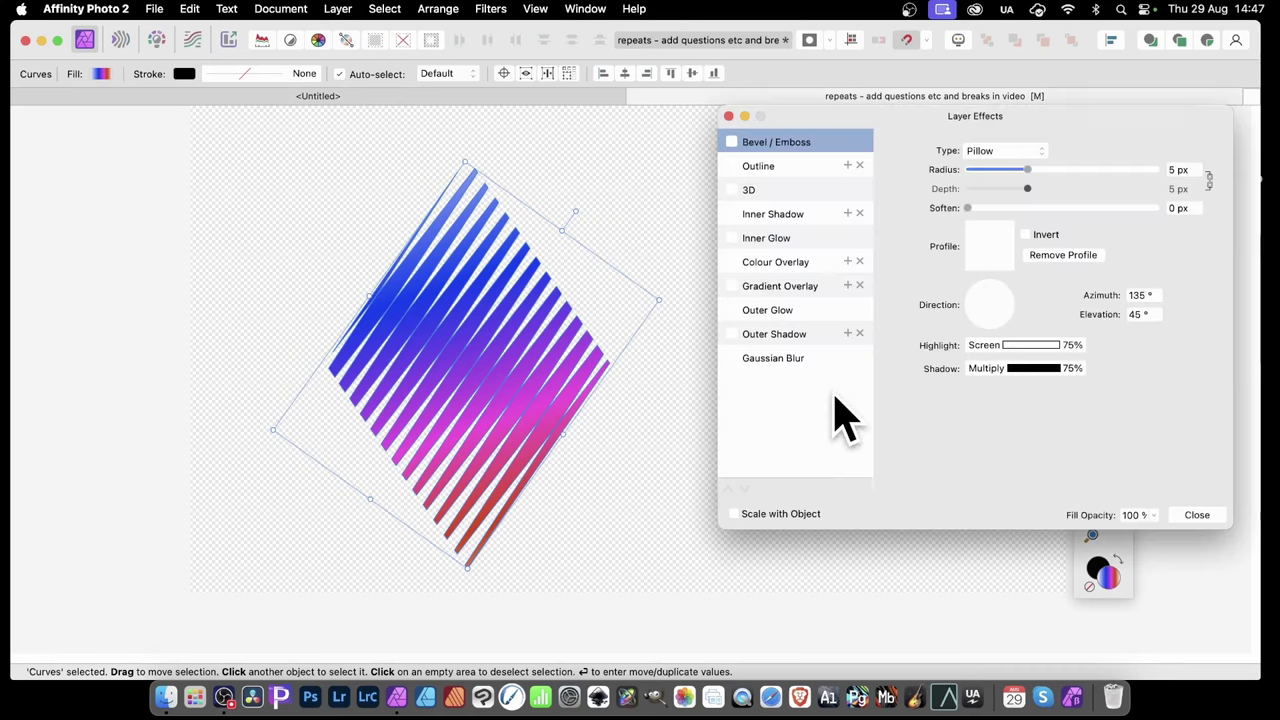
left_click(732, 190)
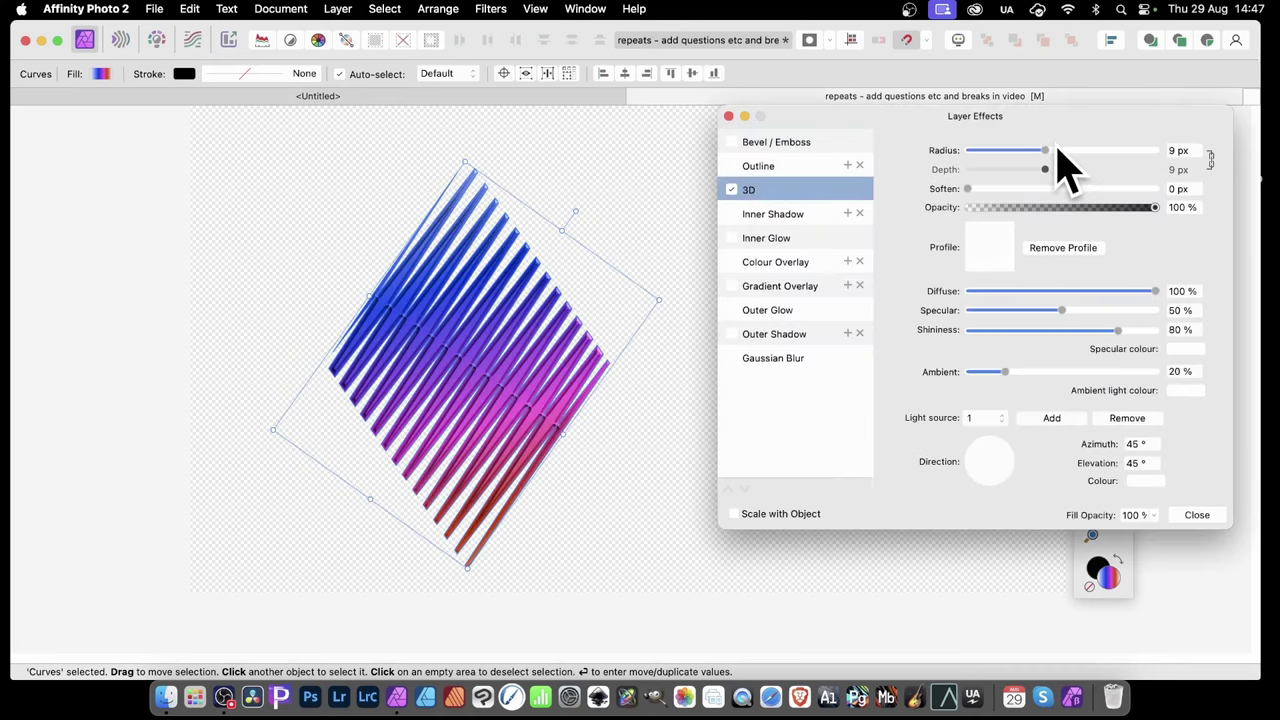
mouse_move(1050, 150)
left_mouse_down()
mouse_move(1077, 152)
mouse_move(1015, 151)
mouse_move(1035, 151)
left_mouse_up()
left_click(992, 245)
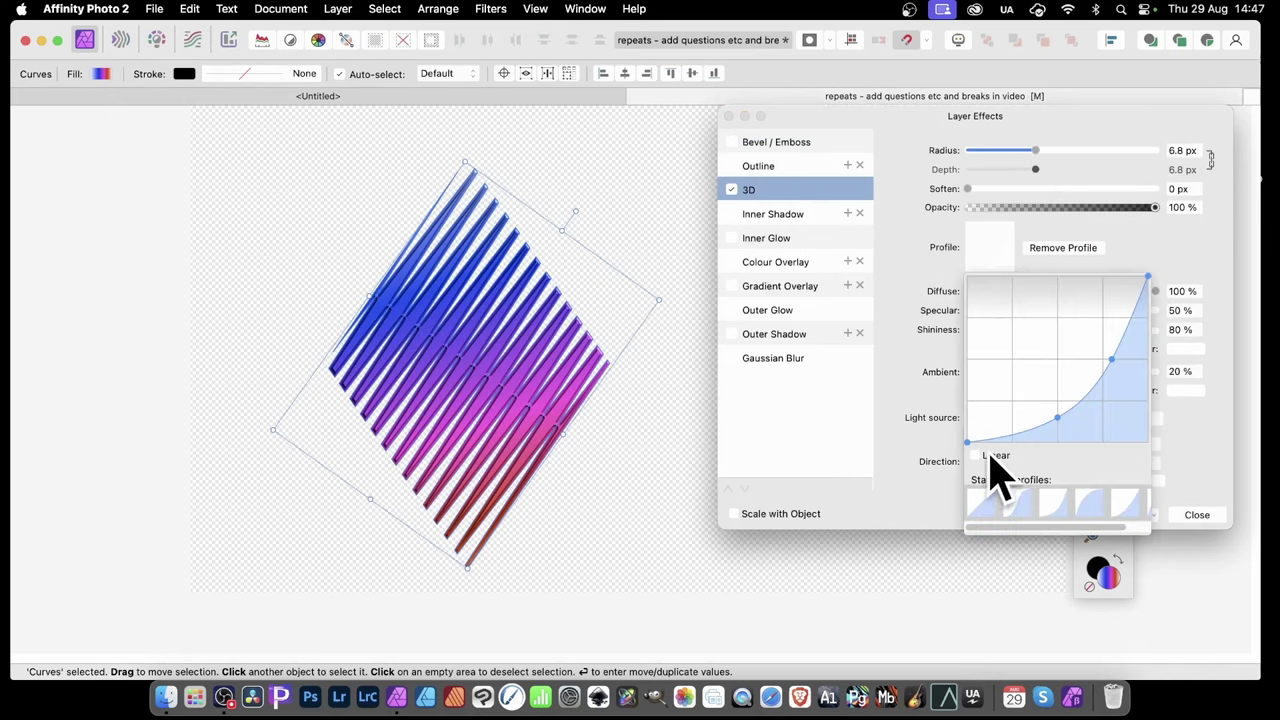
left_click(975, 456)
left_click(988, 508)
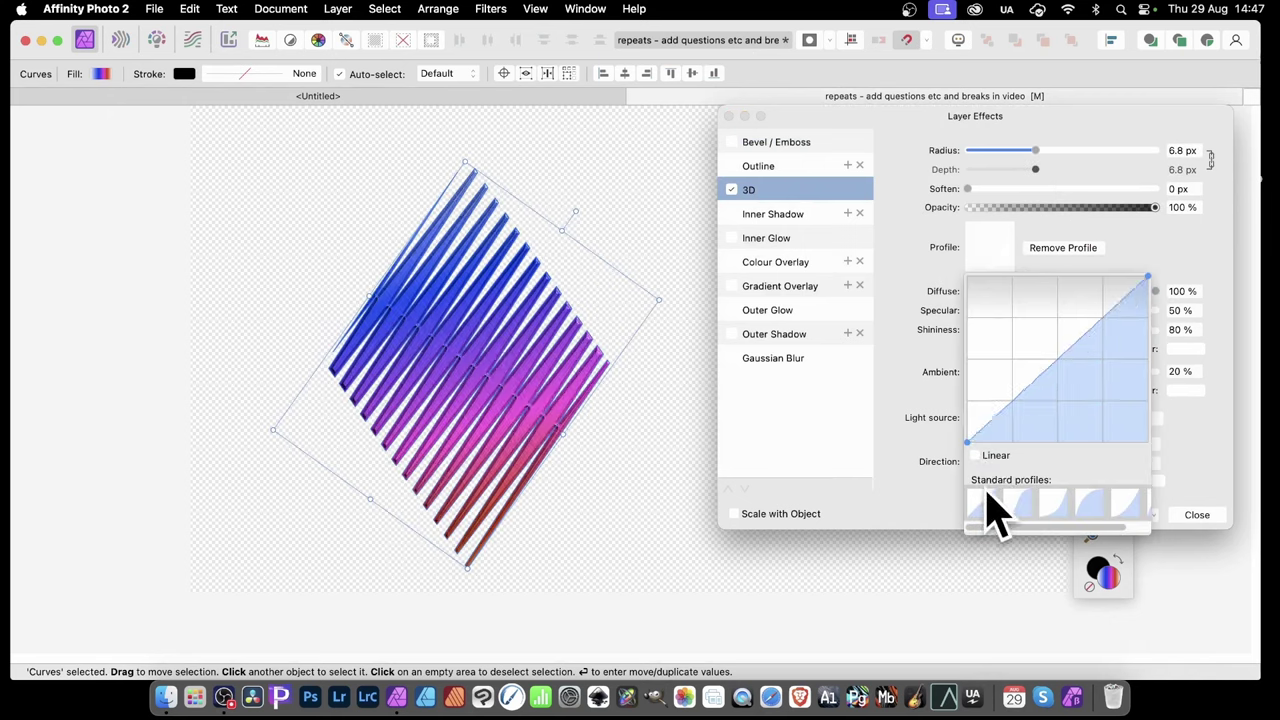
left_click(1053, 512)
left_click(1093, 500)
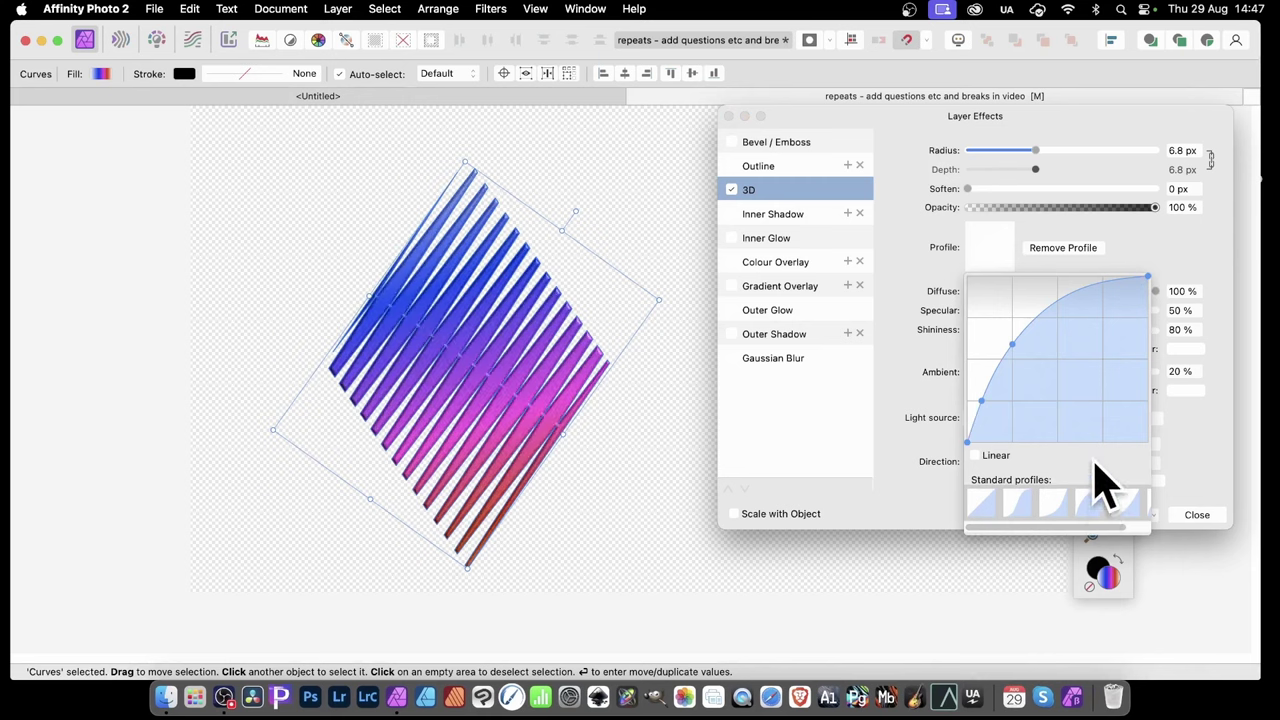
Add an outer shadow to the striped diamond with an 18.9 px radius, 33.9 px offset and 65 % intensity.
left_click(733, 335)
left_click_drag(1028, 190, 1090, 229)
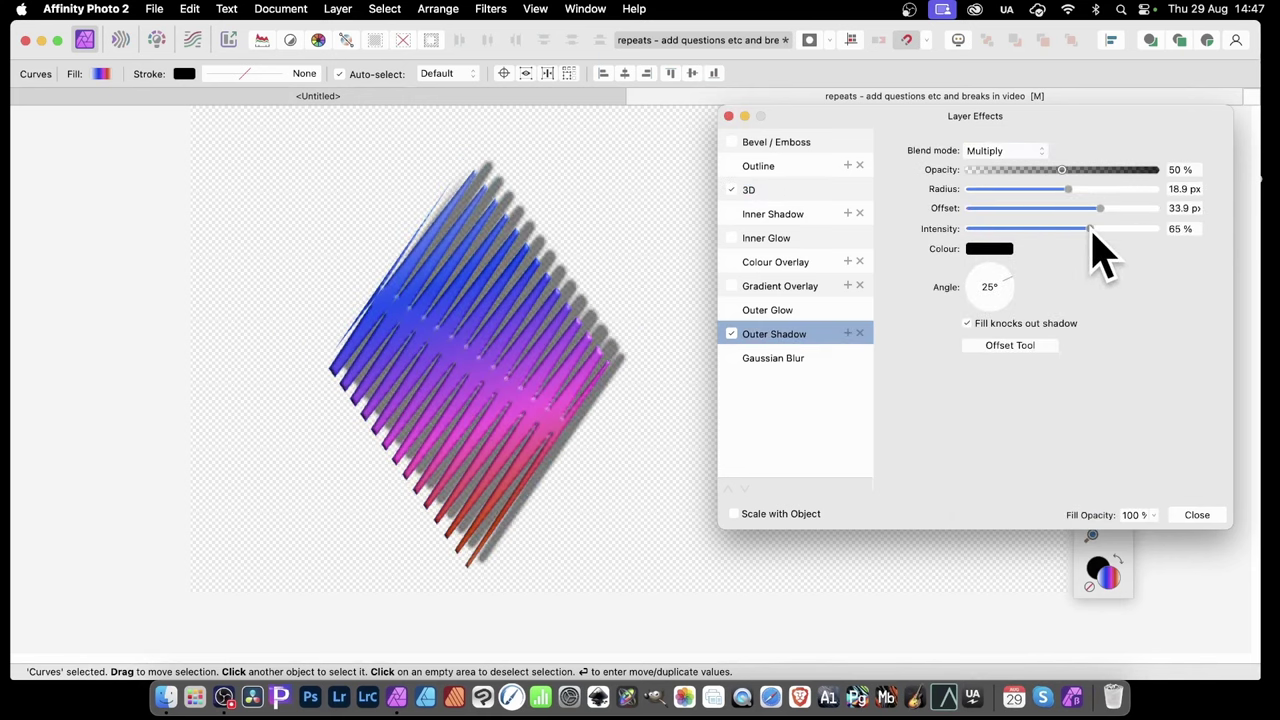
left_click(1197, 515)
Try moving and slightly narrowing the striped diamond, and undo this together with its outer shadow and 3D effects.
left_click_drag(514, 360, 480, 345)
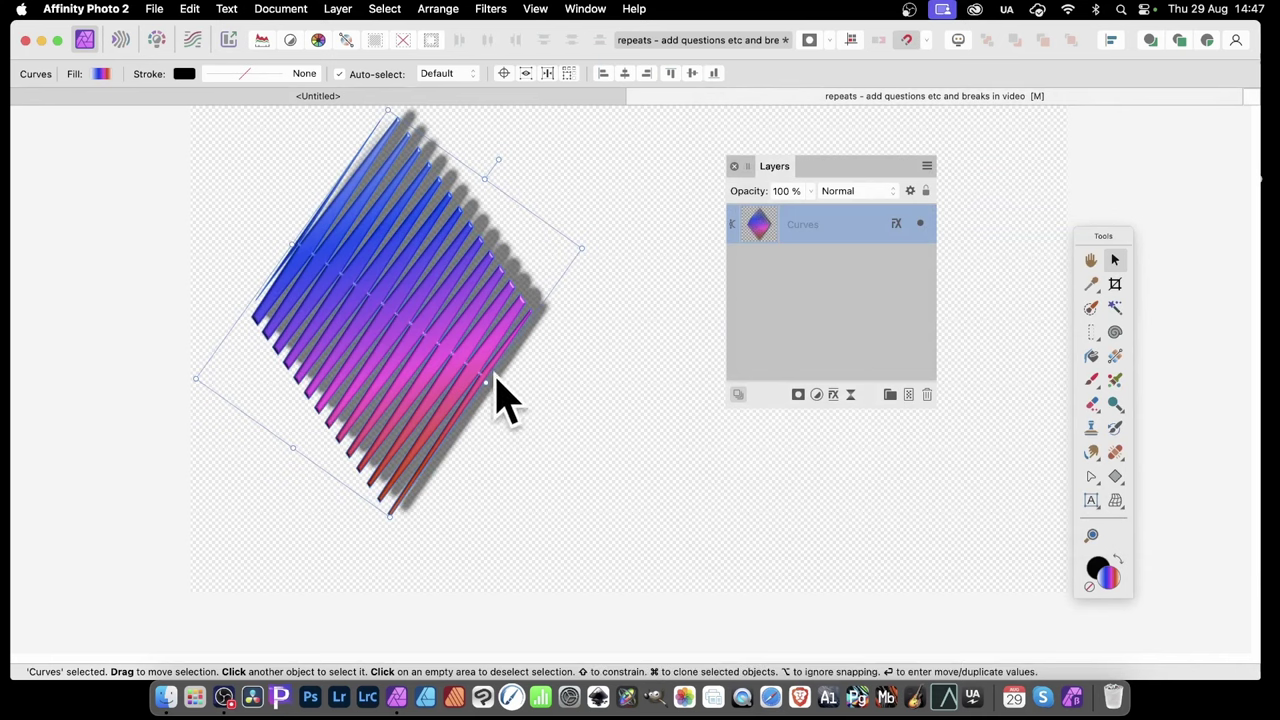
mouse_move(479, 378)
left_mouse_down()
mouse_move(491, 386)
mouse_move(476, 372)
left_mouse_up()
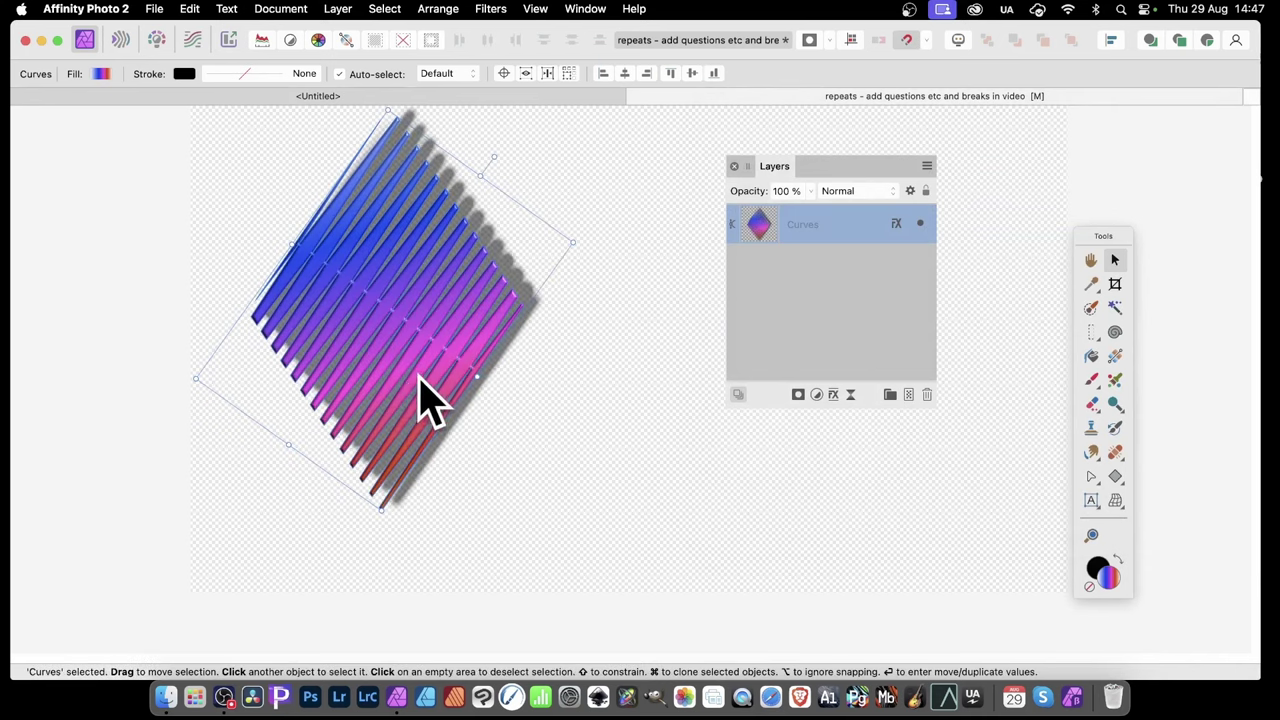
key("ctrl+z")
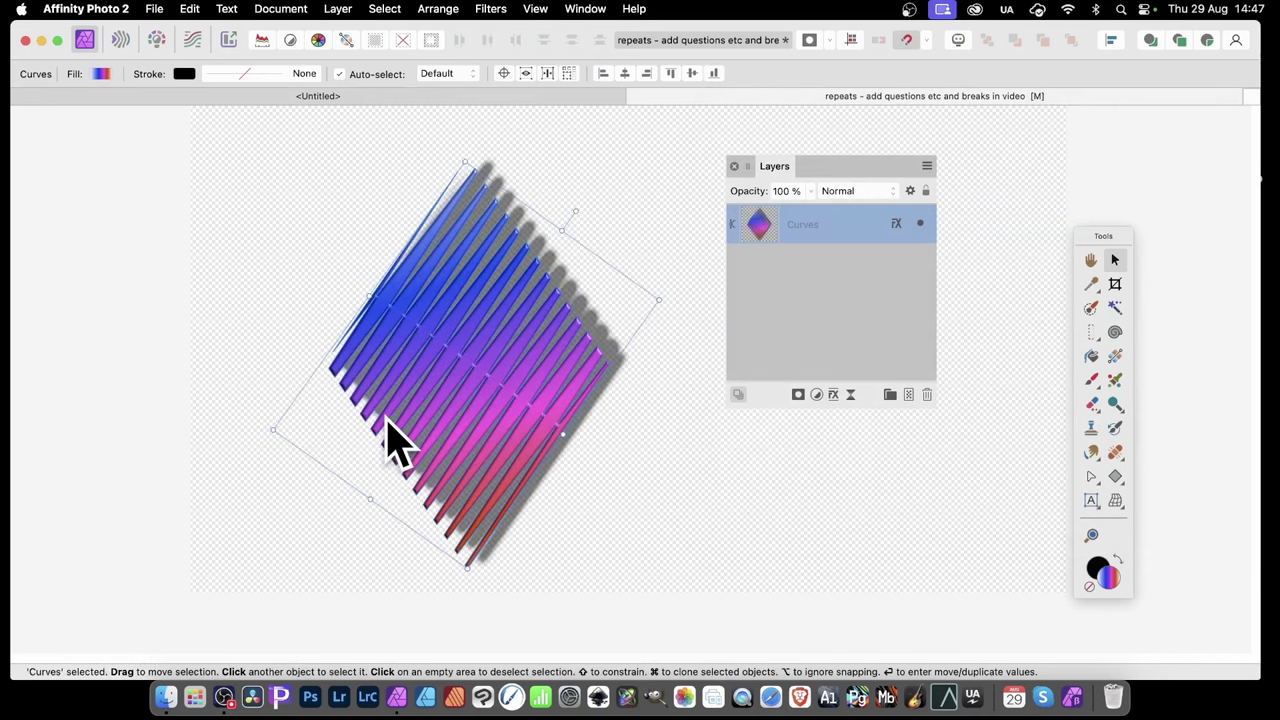
key("ctrl+z")
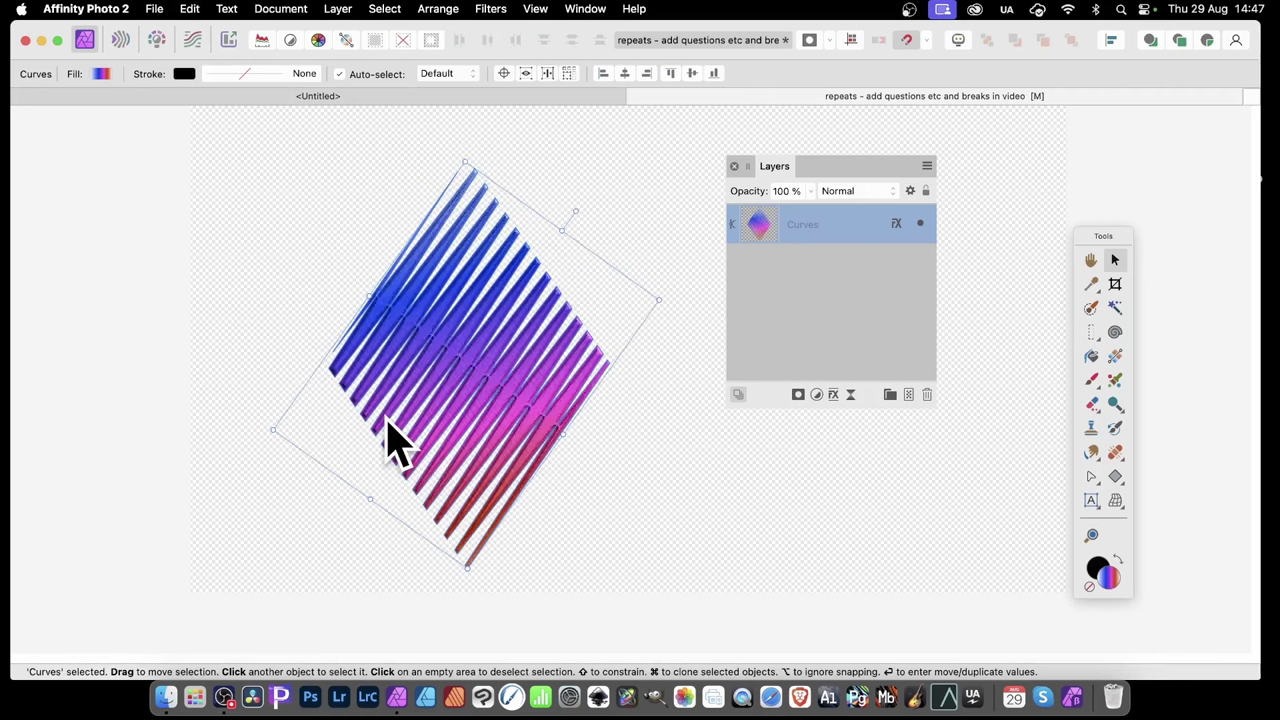
key("ctrl+z")
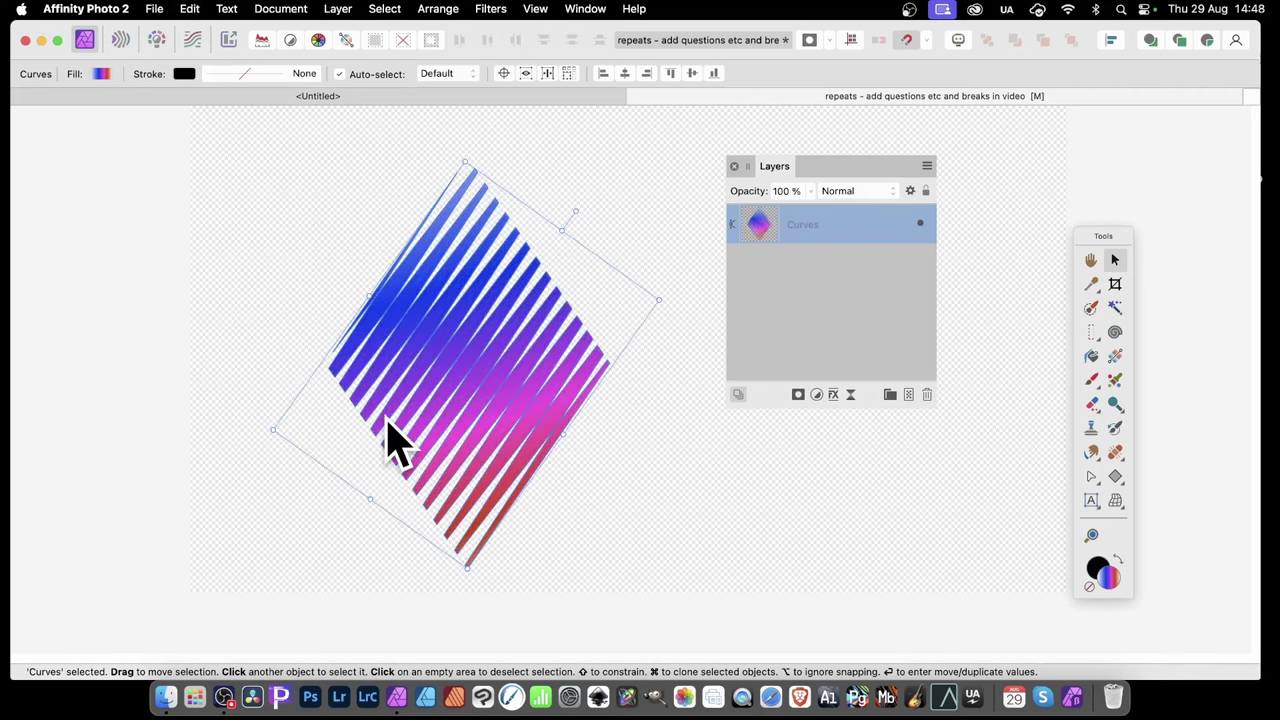
Move the striped diamond towards the canvas's upper left and widen it slightly.
left_click_drag(508, 349, 457, 294)
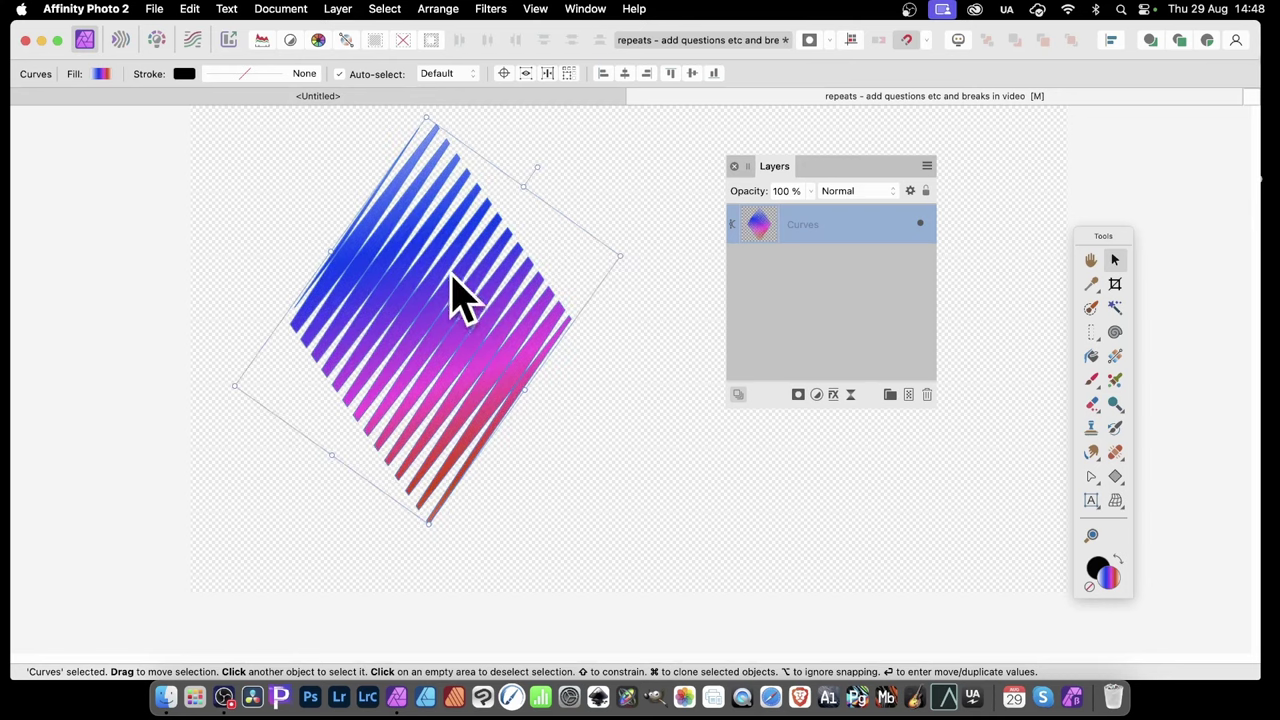
left_click_drag(522, 393, 580, 402)
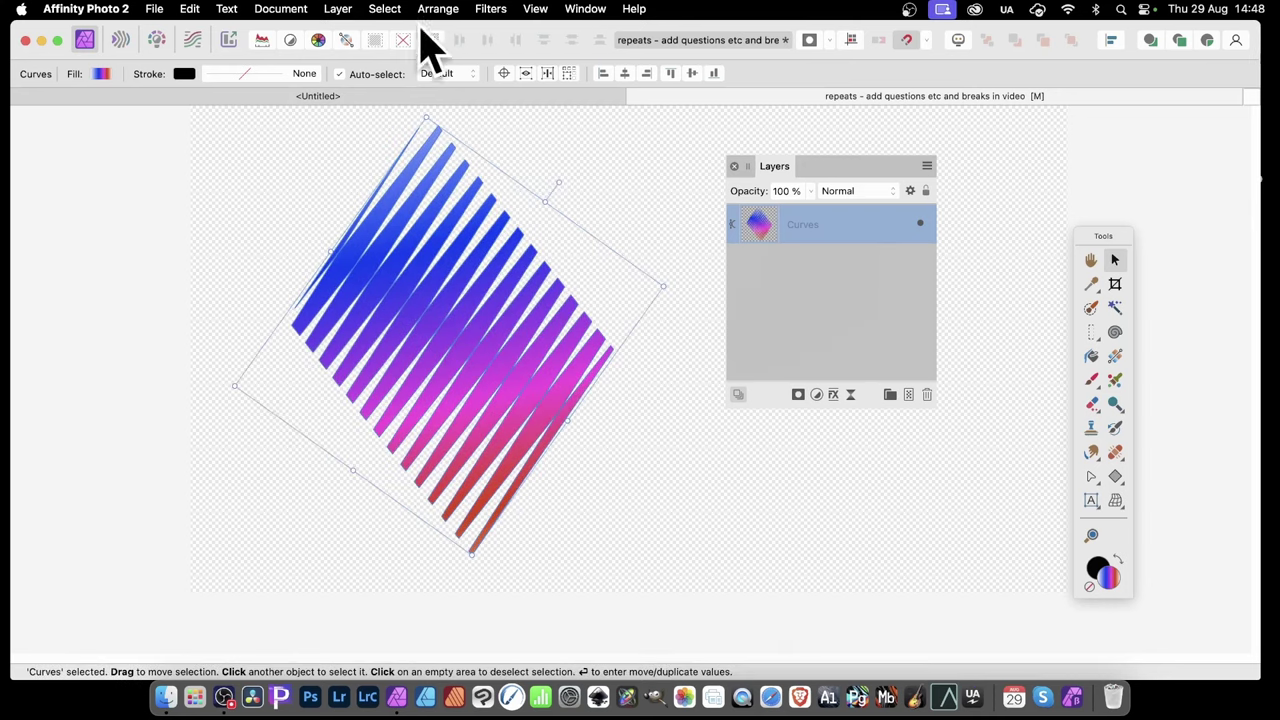
Rasterise the striped diamond and create a new pattern layer from it.
left_click(338, 8)
scroll(370, 185, "down", 5)
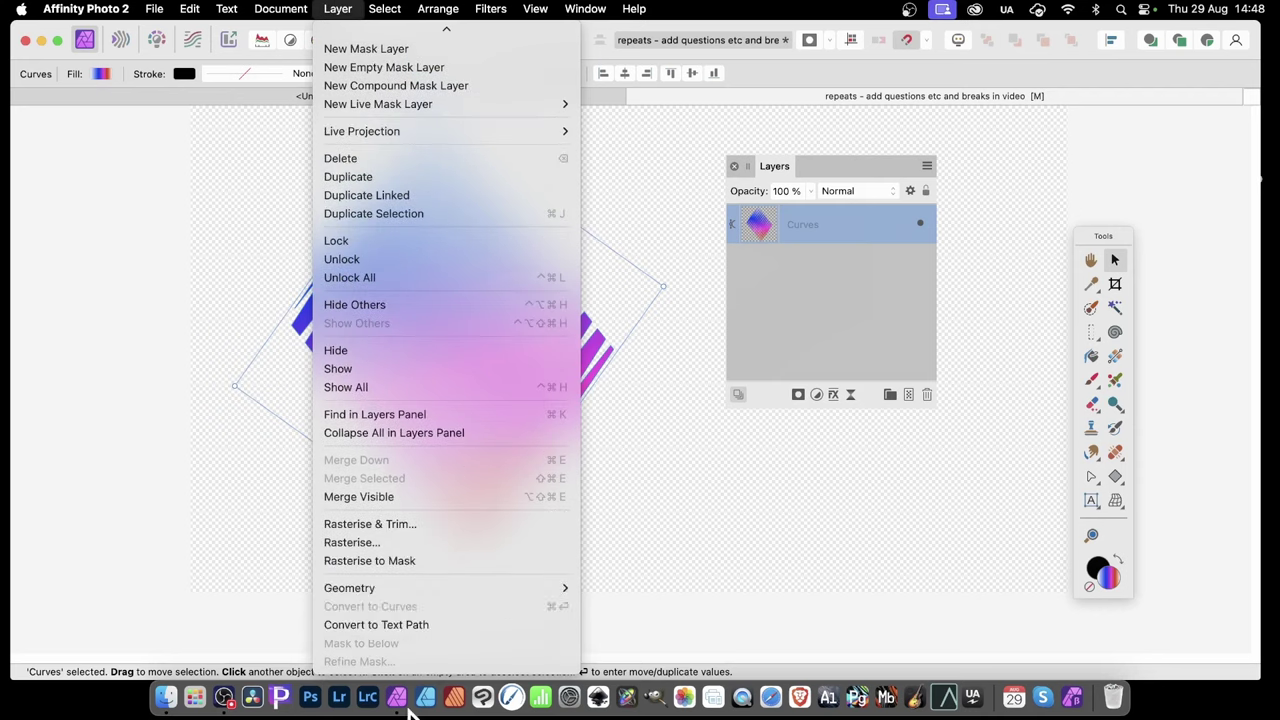
left_click(391, 543)
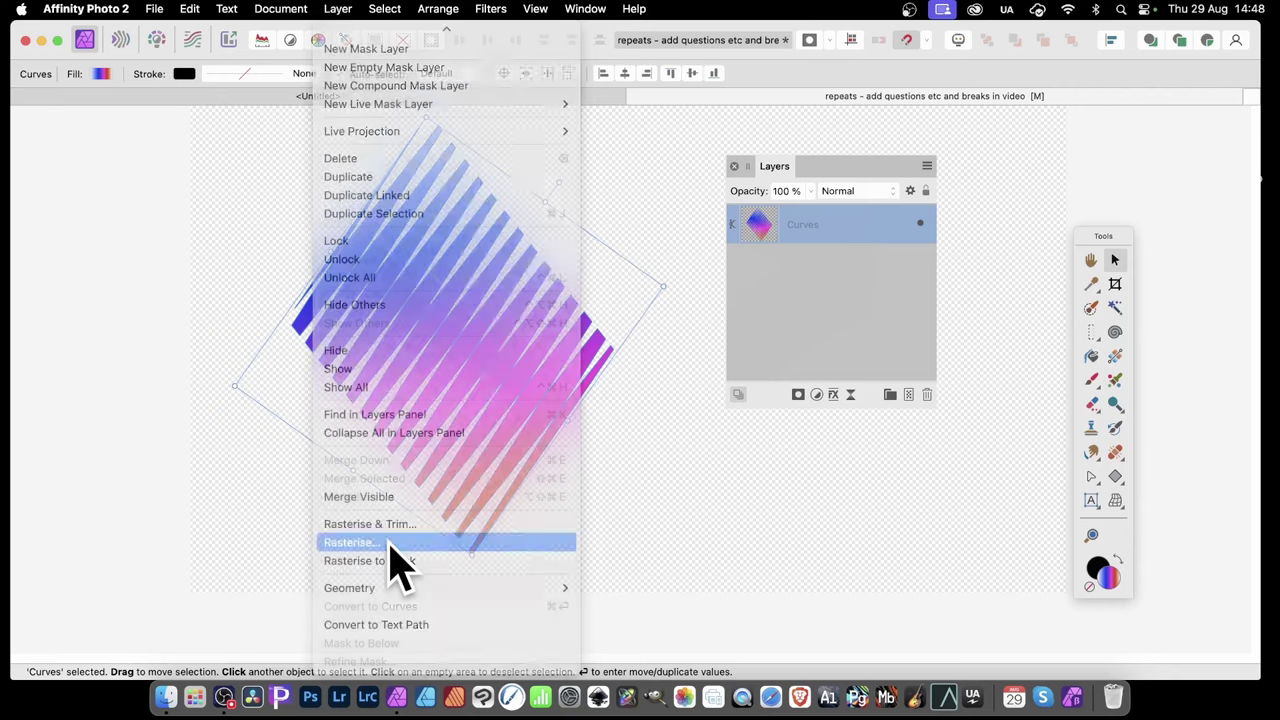
left_click(338, 10)
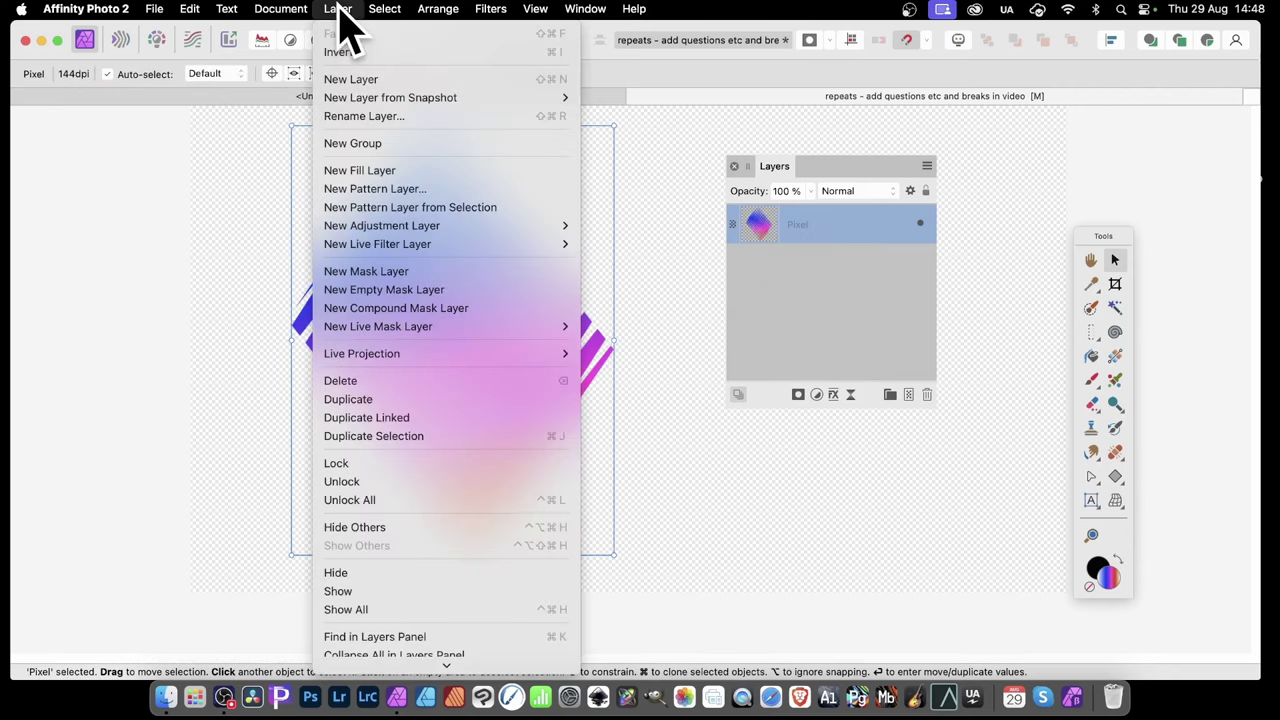
left_click(418, 208)
Offset the pattern layer down and to the right, and place a shifted copy that fills its gaps, with the original pixel layer hidden.
left_click_drag(603, 320, 560, 476)
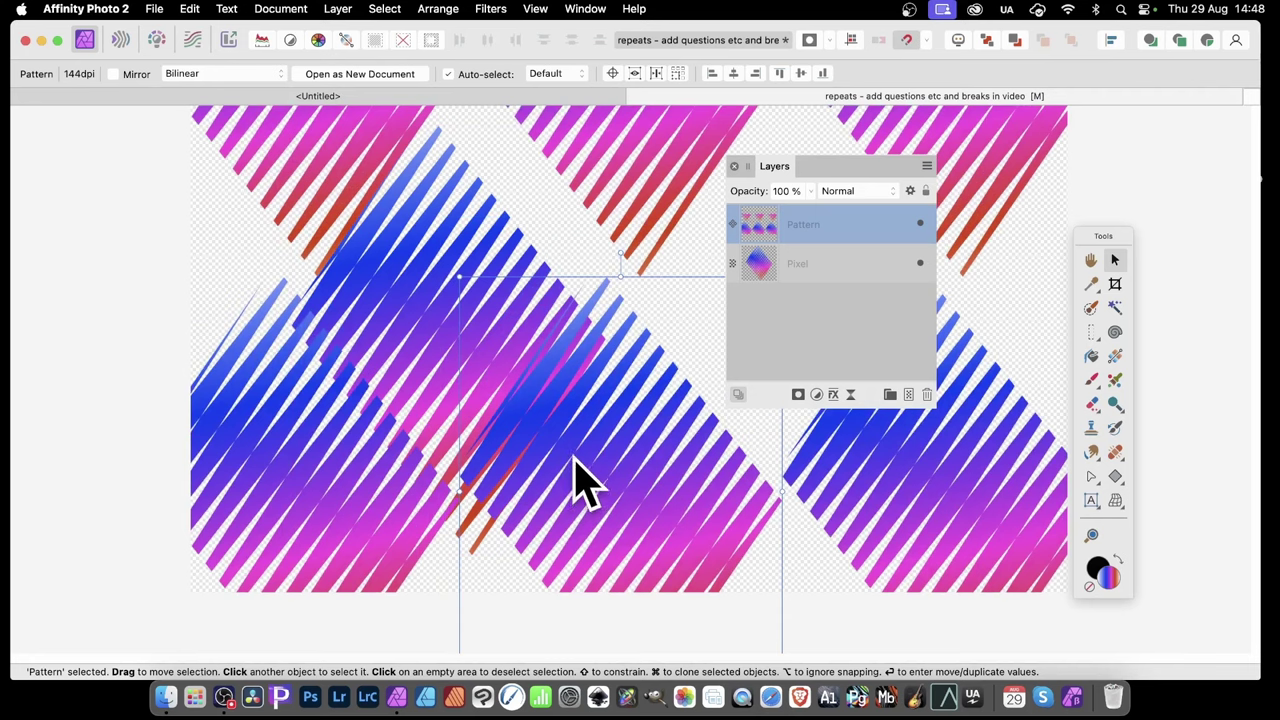
left_click_drag(609, 523, 437, 268)
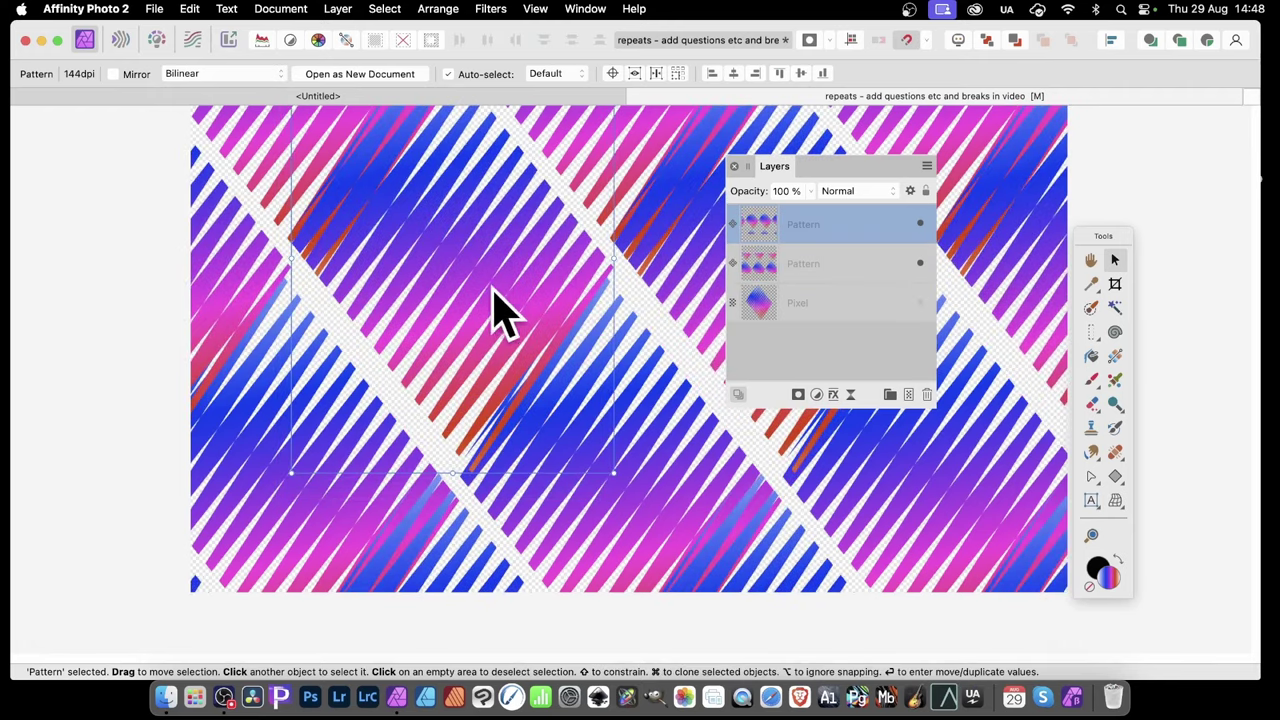
left_click_drag(564, 297, 543, 291)
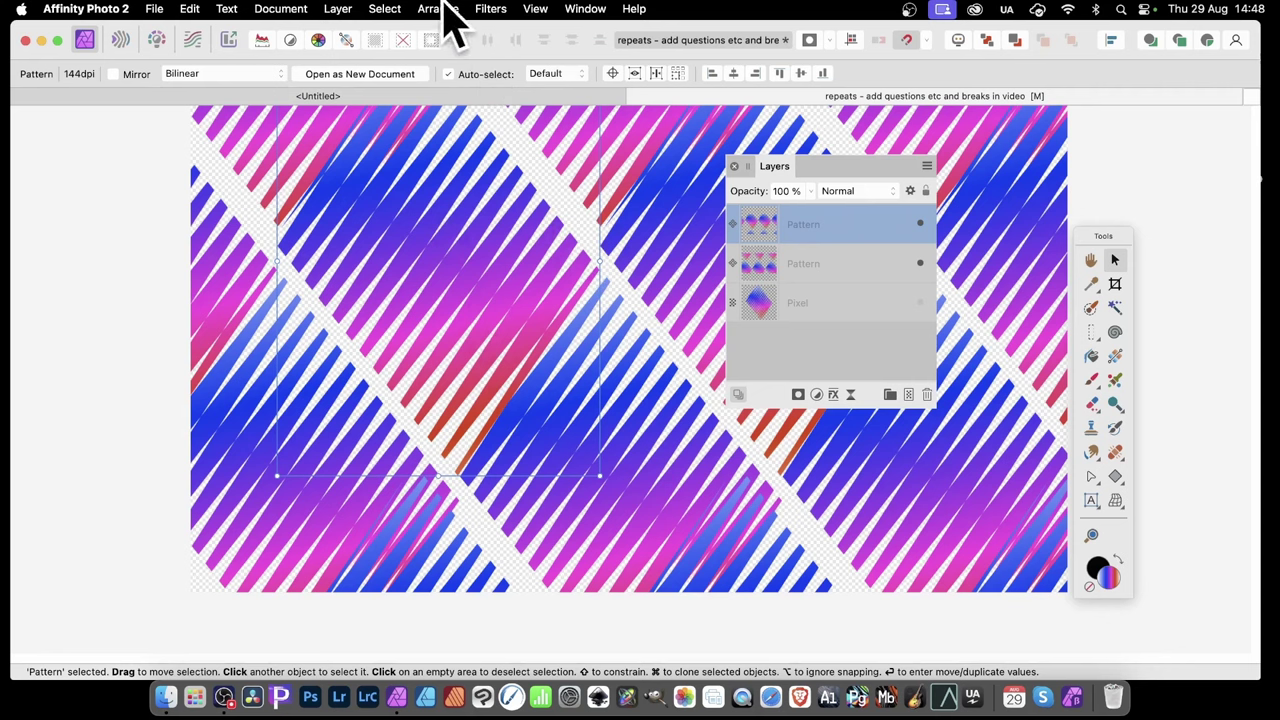
Add a Curves adjustment above the pattern layers and raise the master curve to X 0.196, Y 0.589 to lighten the colours.
left_click(338, 10)
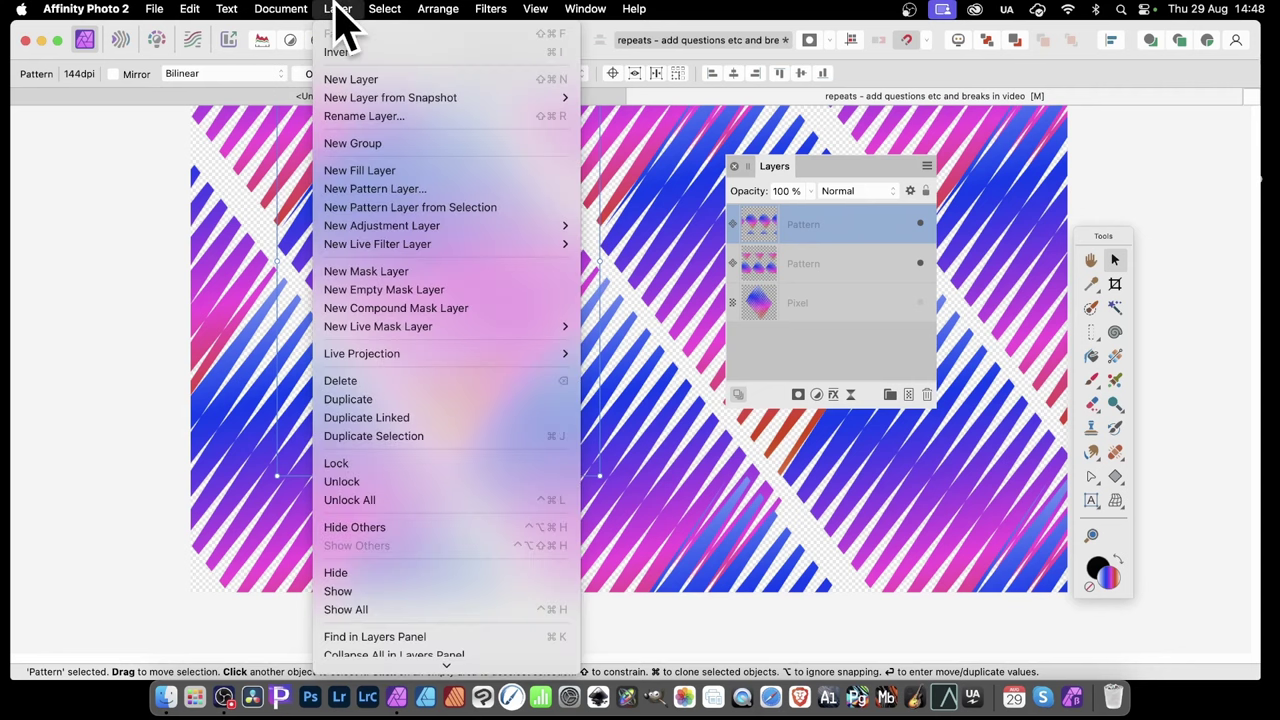
mouse_move(362, 229)
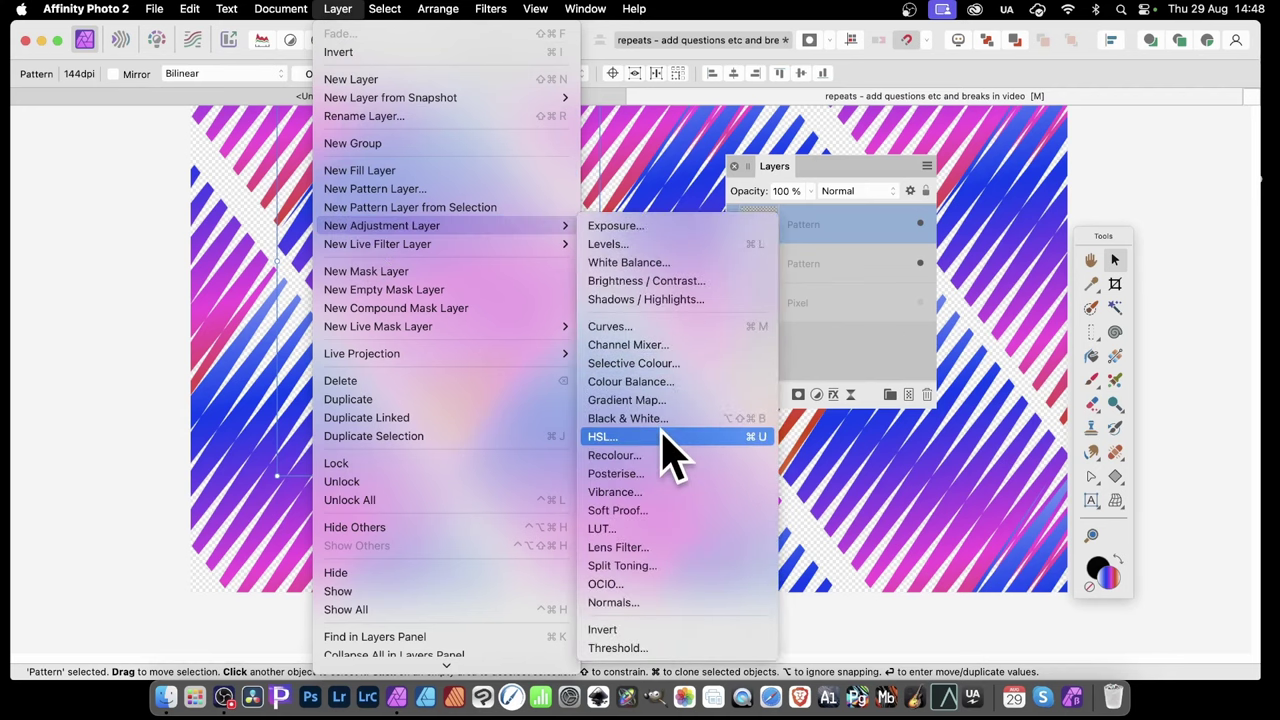
left_click(658, 330)
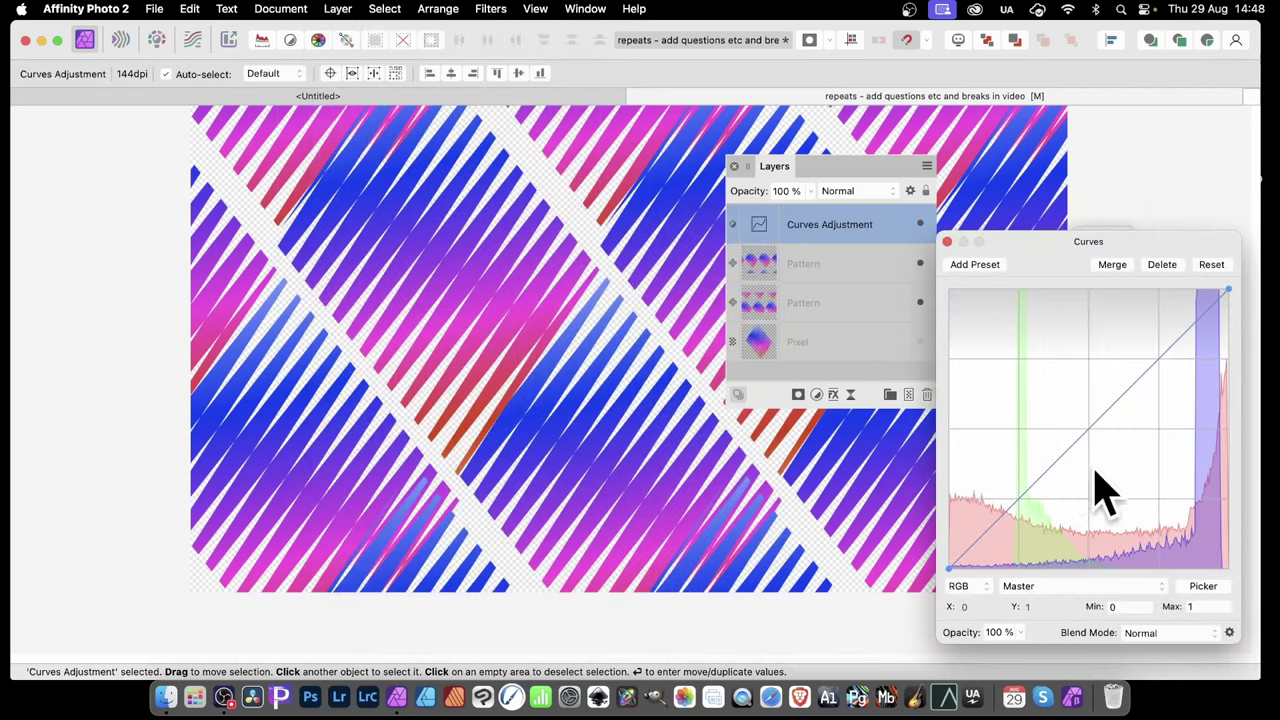
left_click_drag(1063, 461, 1003, 404)
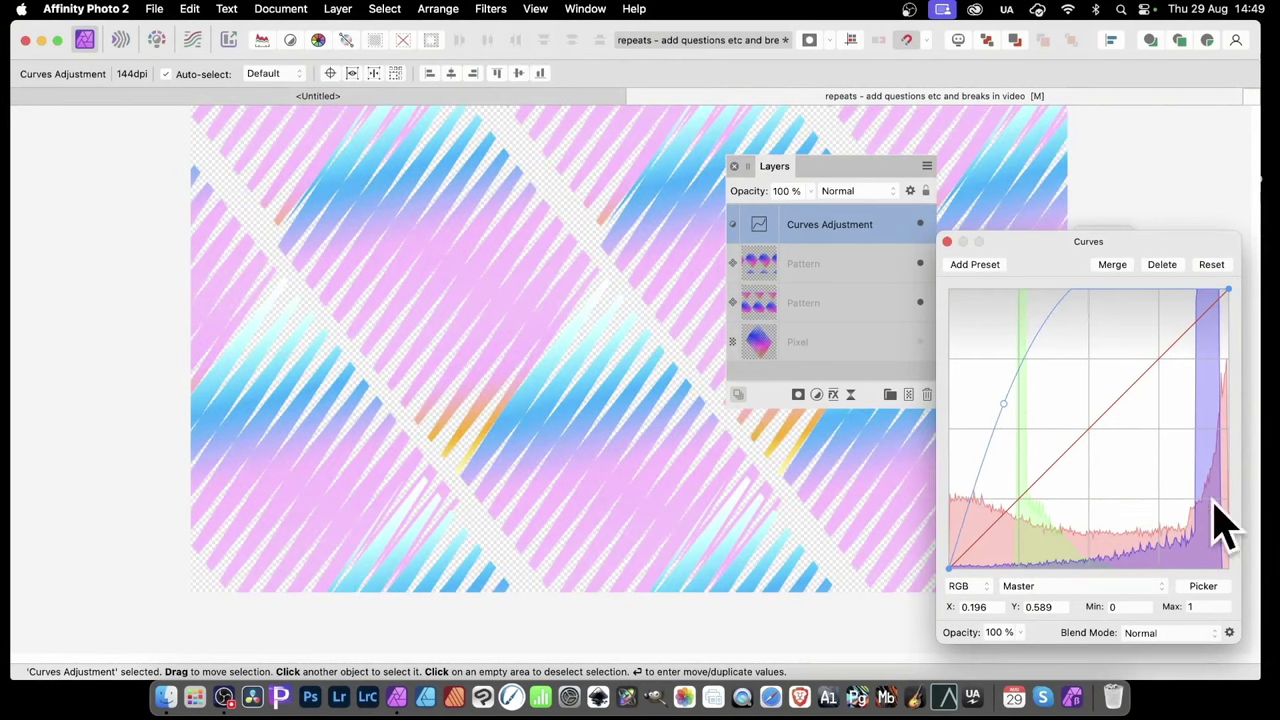
Nest the Curves adjustment inside the upper pattern layer so it recolours only that pattern.
left_click(946, 241)
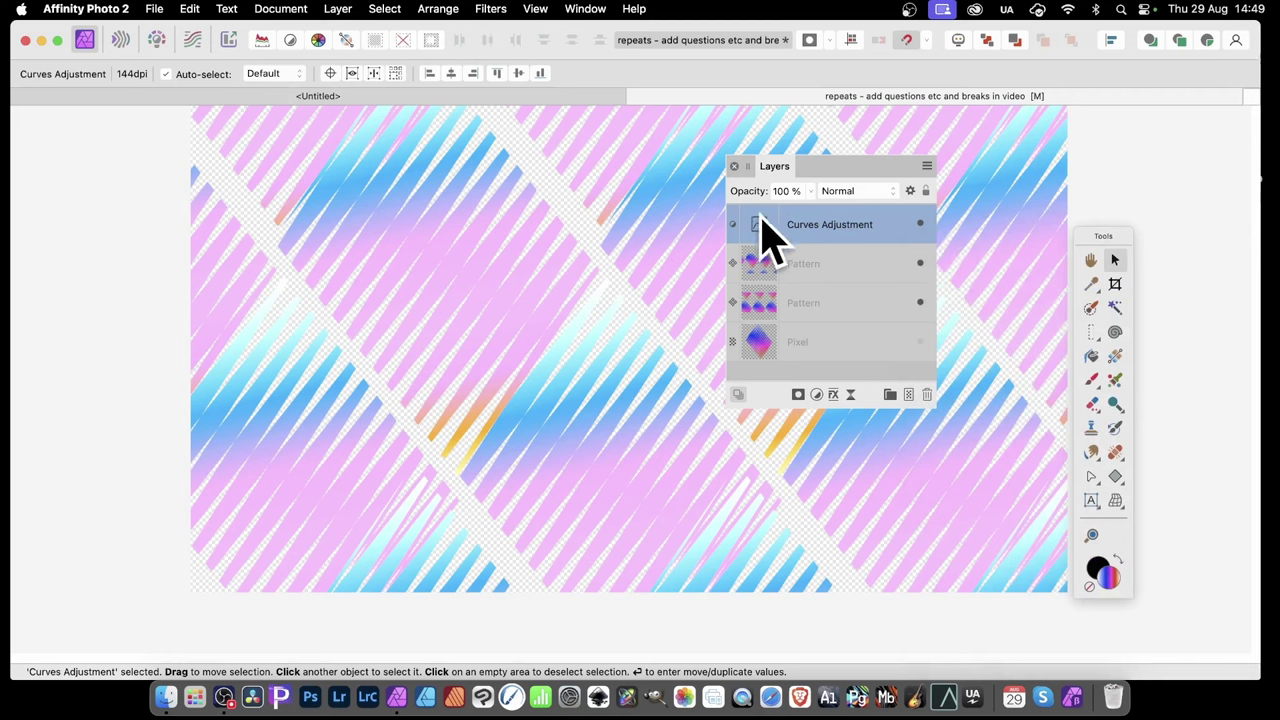
left_click_drag(762, 215, 800, 266)
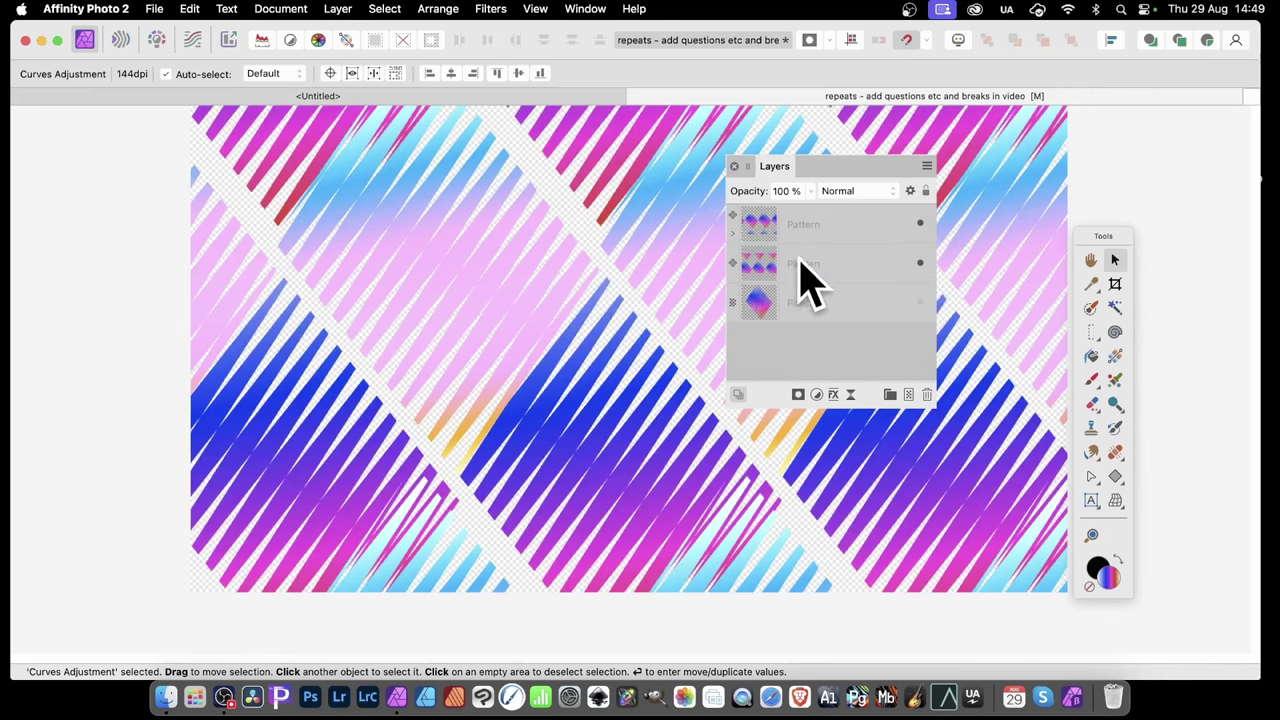
left_click(734, 238)
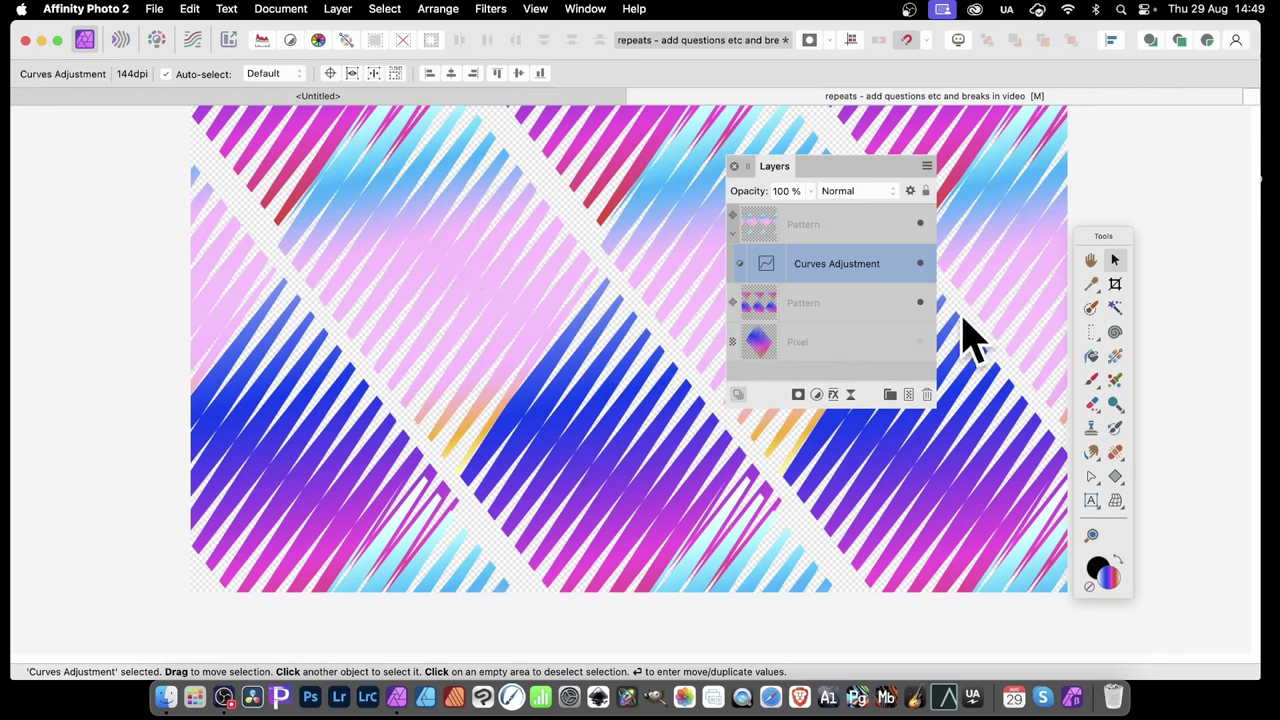
Raise the nested Curves adjustment's red curve to X 0.359, Y 0.511 and its green curve to X 0.449, Y 0.479.
double_click(772, 267)
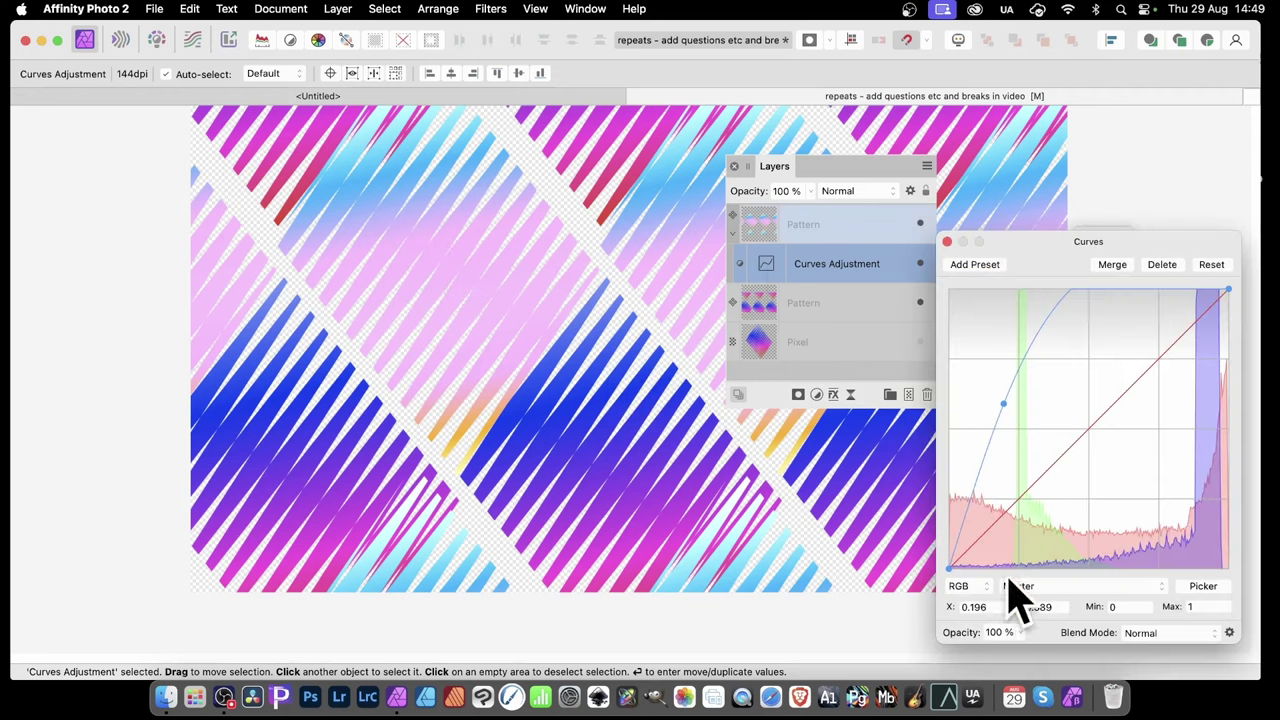
left_click(1042, 588)
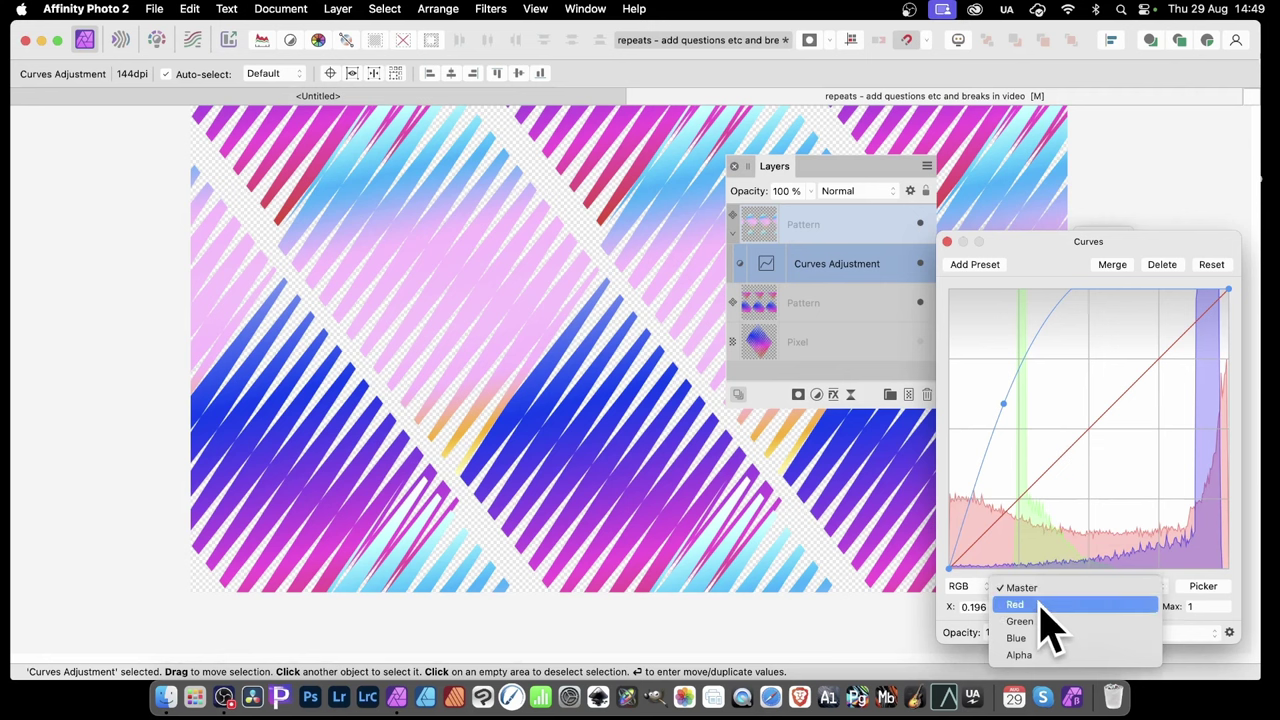
left_click(1045, 605)
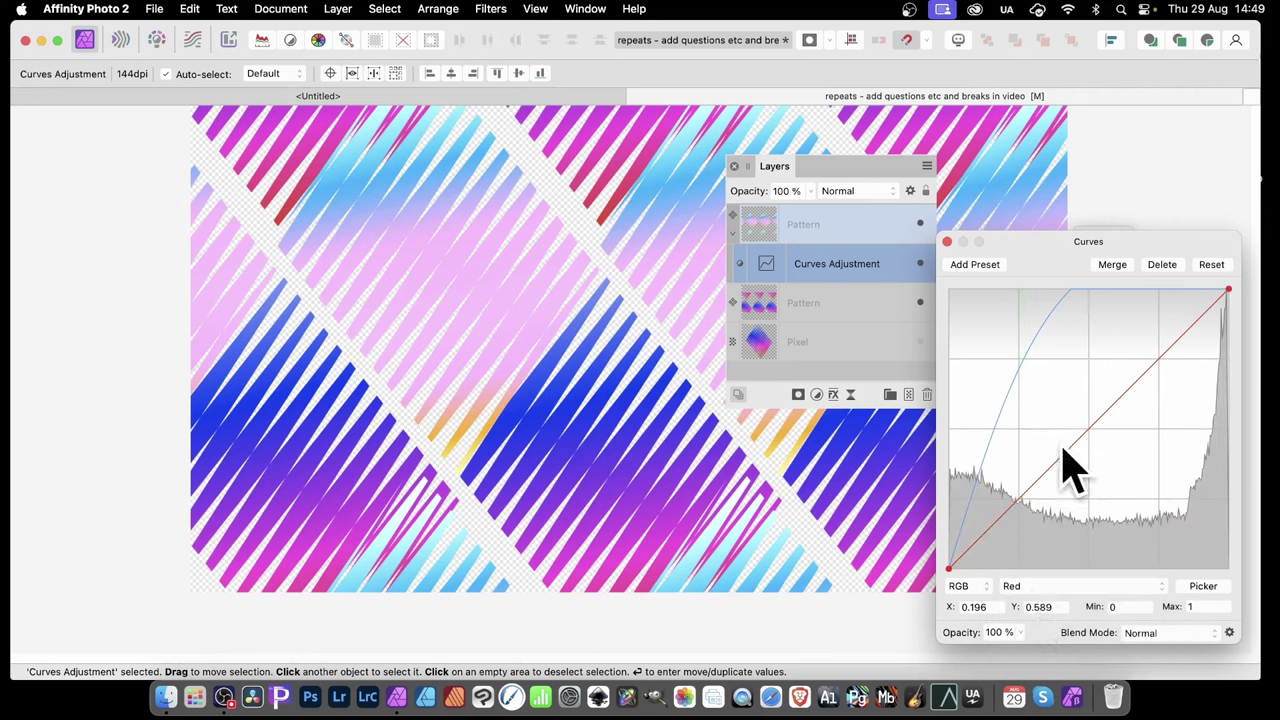
mouse_move(1071, 458)
left_mouse_down()
mouse_move(1103, 500)
mouse_move(1034, 414)
mouse_move(1063, 459)
left_mouse_up()
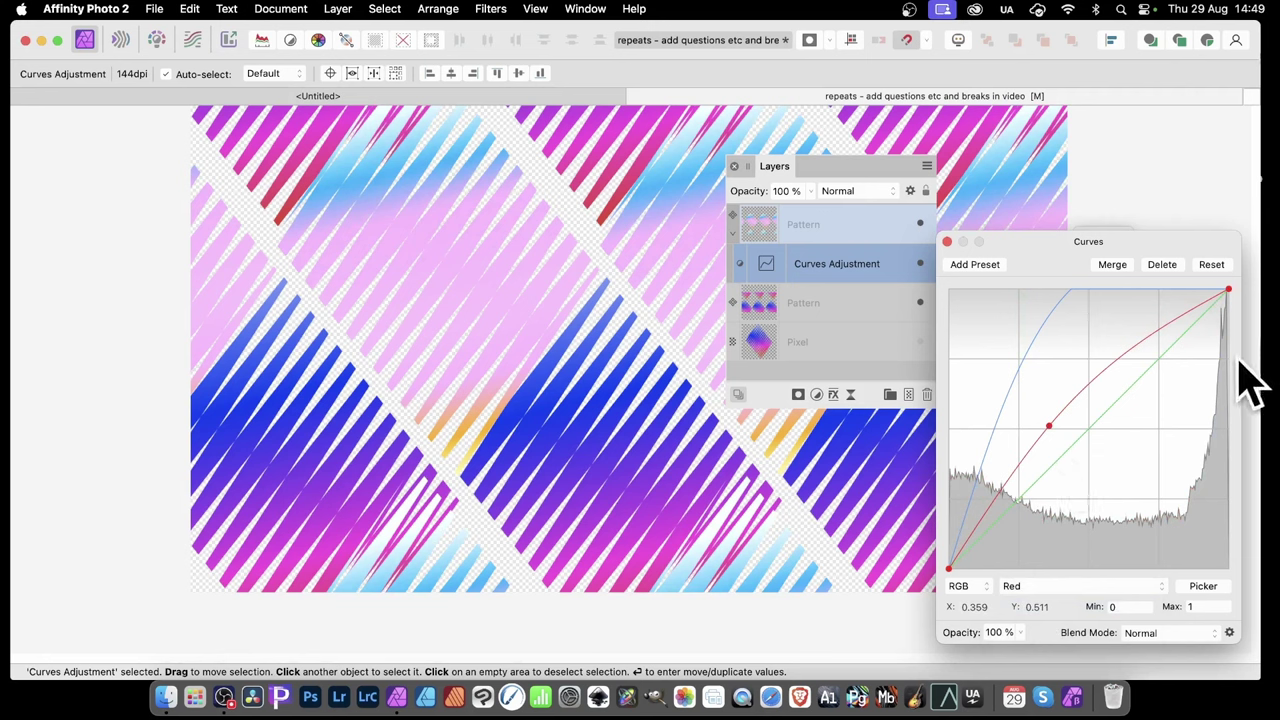
left_click(1053, 586)
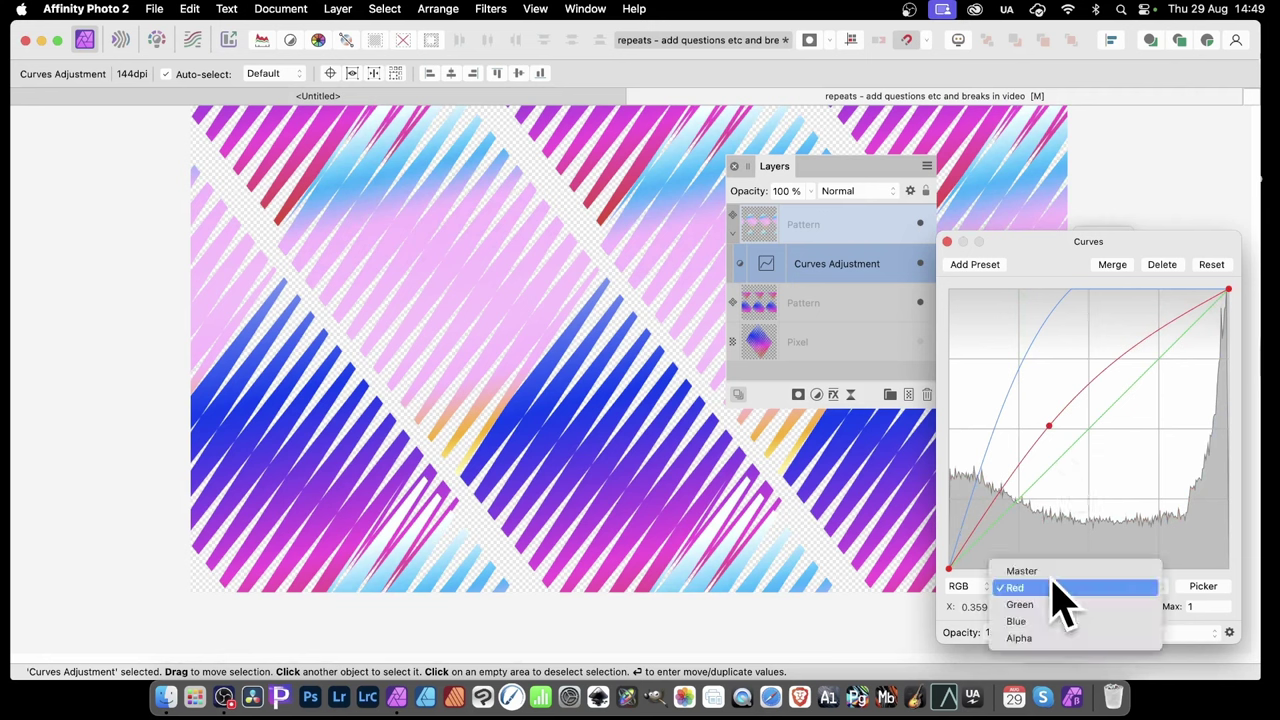
left_click(1048, 606)
mouse_move(1090, 433)
left_mouse_down()
mouse_move(1126, 477)
mouse_move(1054, 414)
mouse_move(1075, 436)
left_mouse_up()
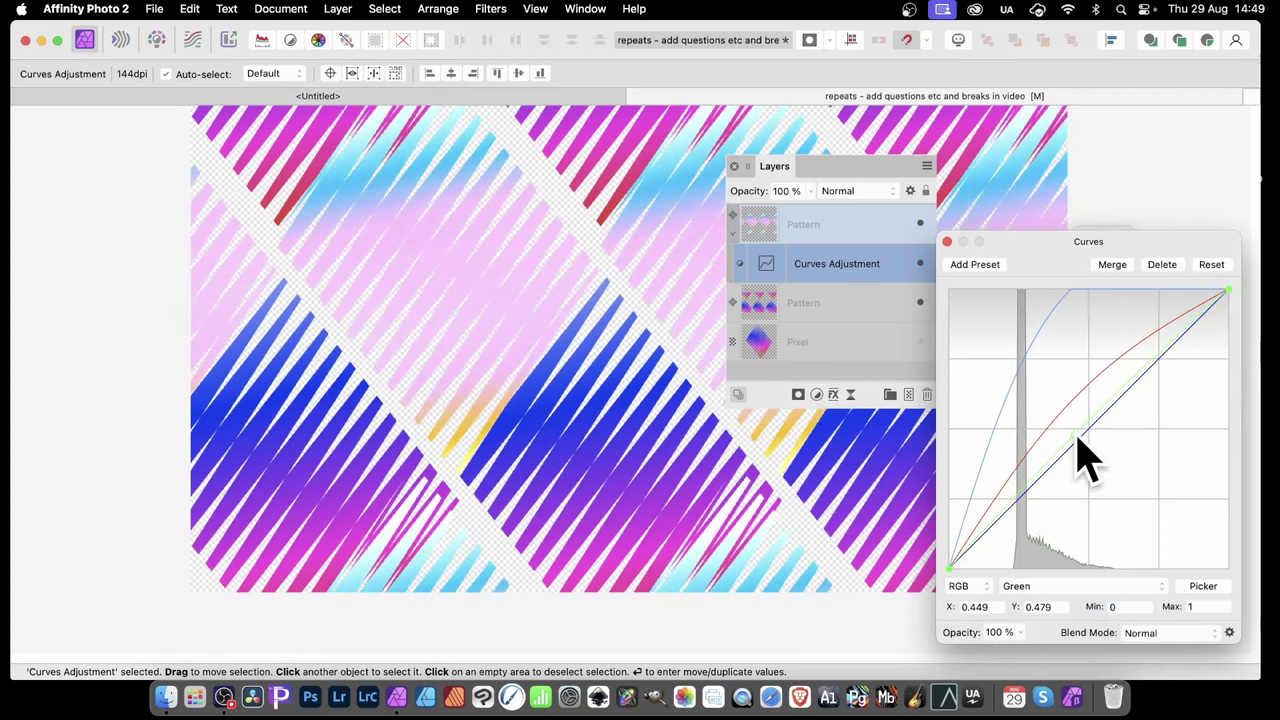
left_click(947, 243)
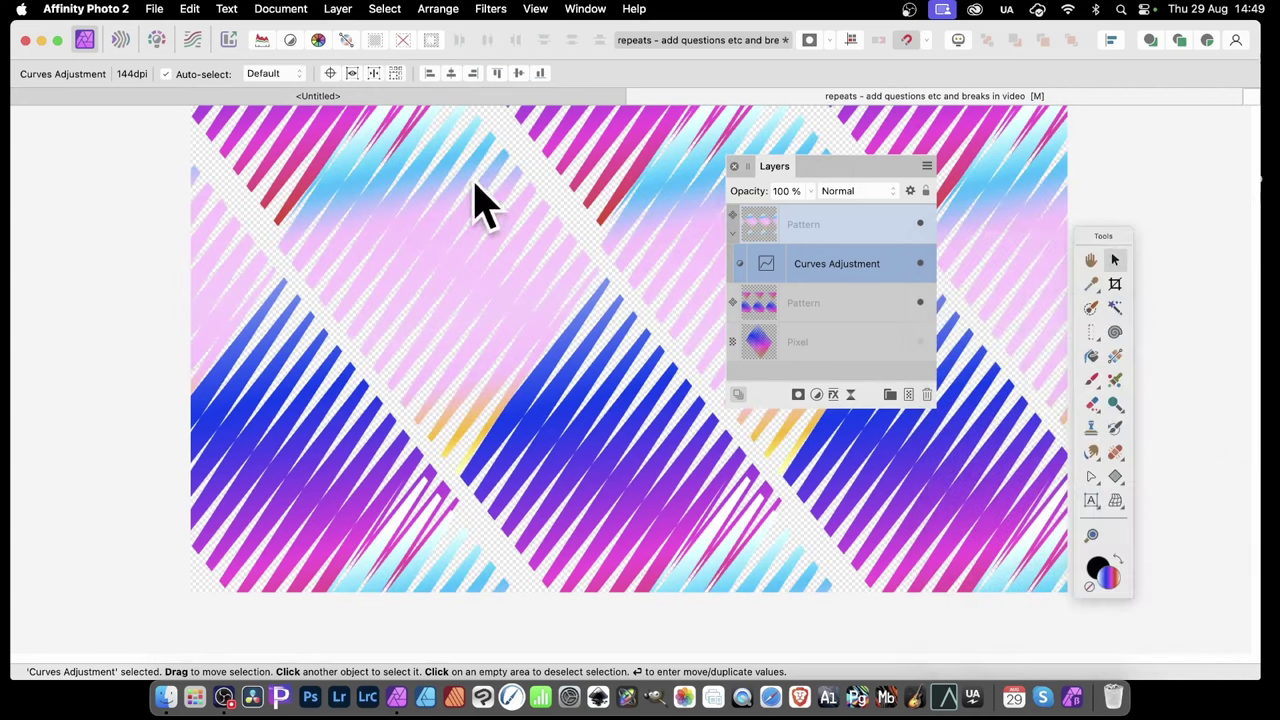
Apply a 3D layer effect with a 7.2 px radius to the upper pattern layer.
left_click(765, 230)
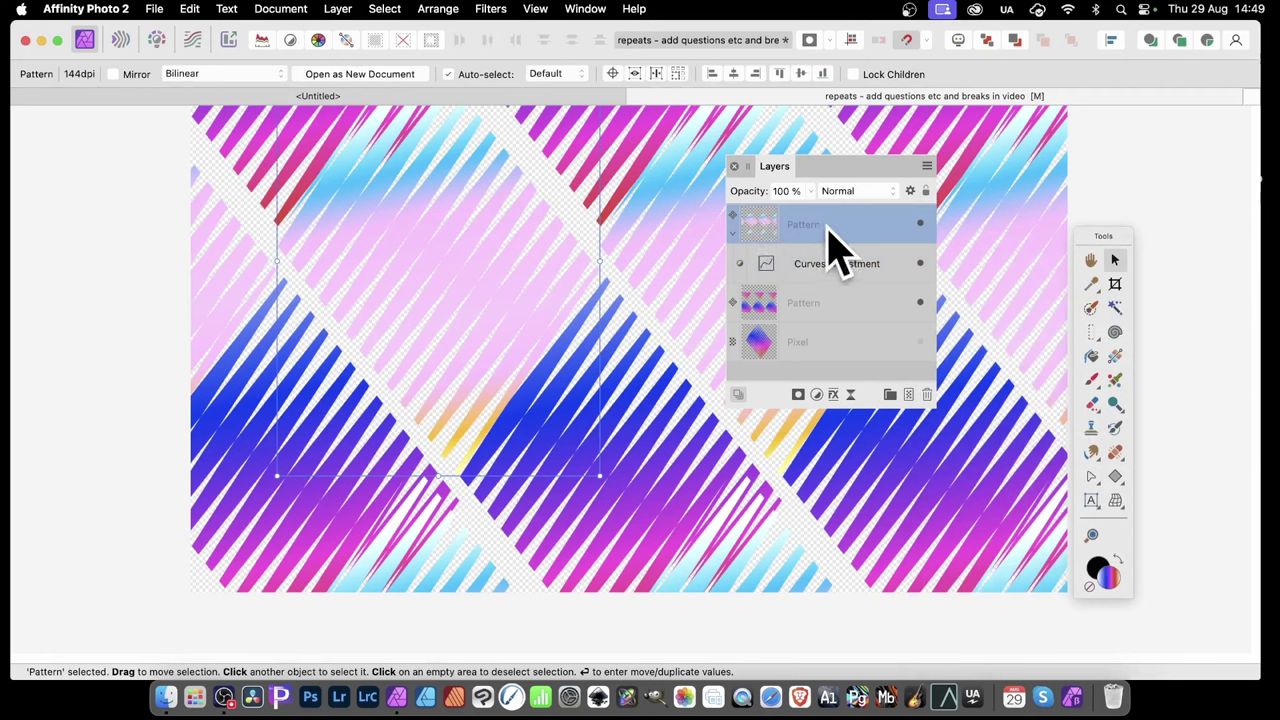
left_click(834, 395)
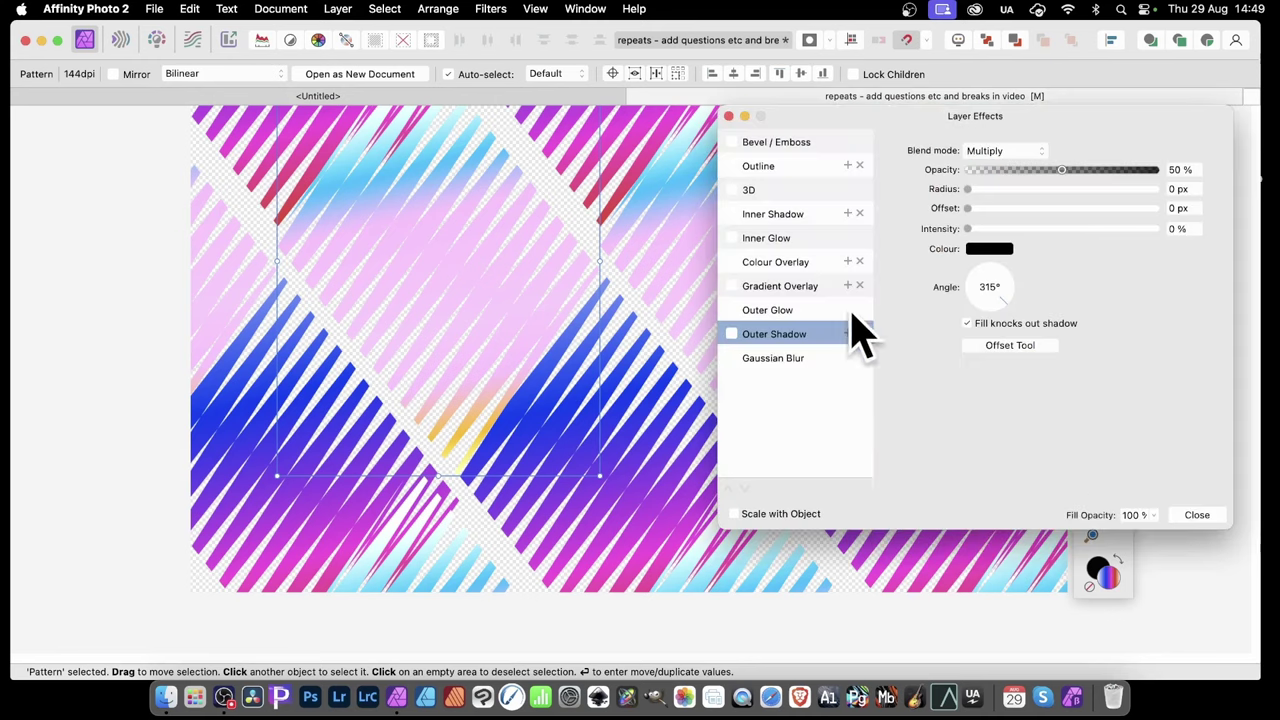
left_click(750, 190)
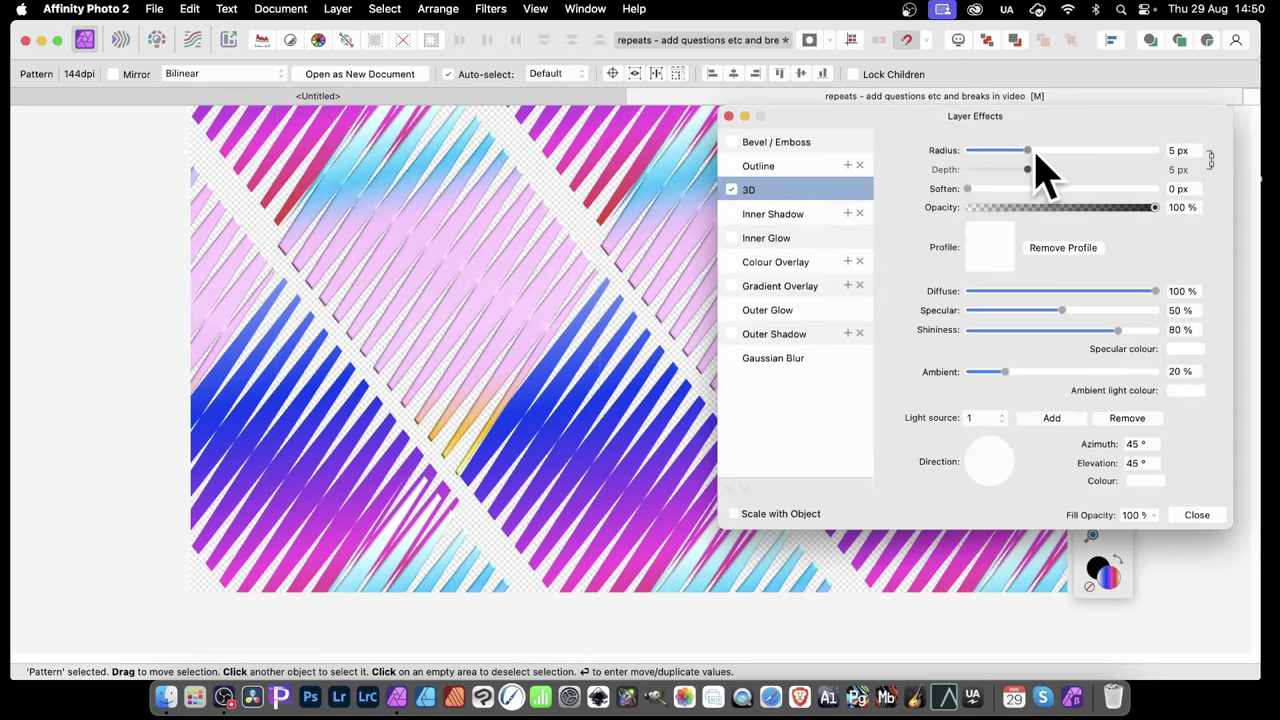
mouse_move(1036, 157)
left_mouse_down()
mouse_move(1085, 160)
mouse_move(1043, 160)
left_mouse_up()
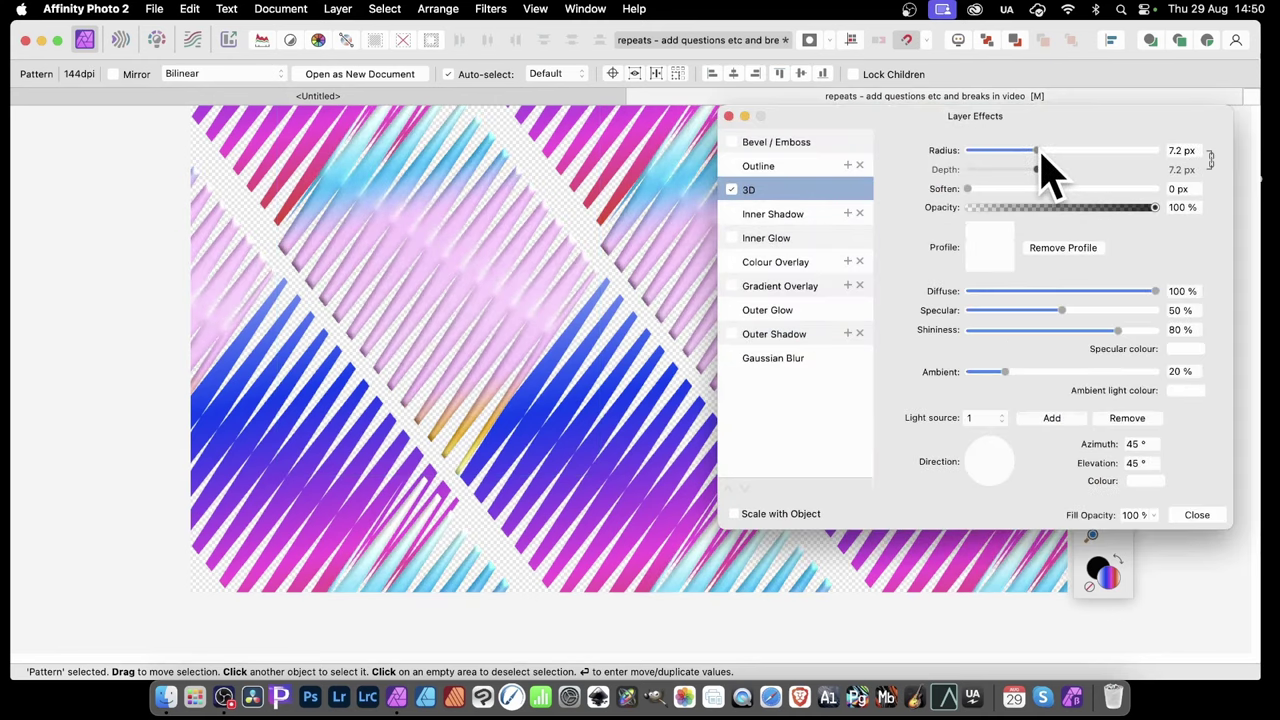
left_click(1194, 515)
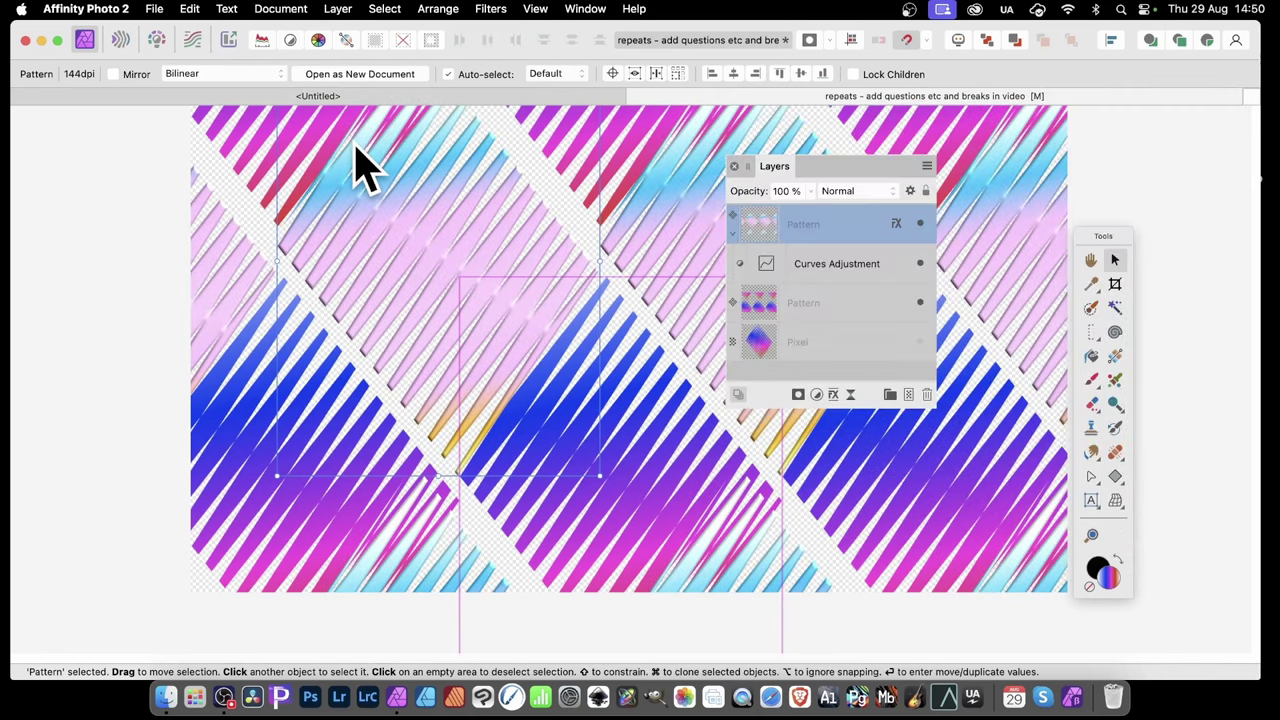
Undo the effect, curves and pattern edits back to the single striped diamond pixel layer.
key("alt+bracketleft")
key("super+shift+bracketright")
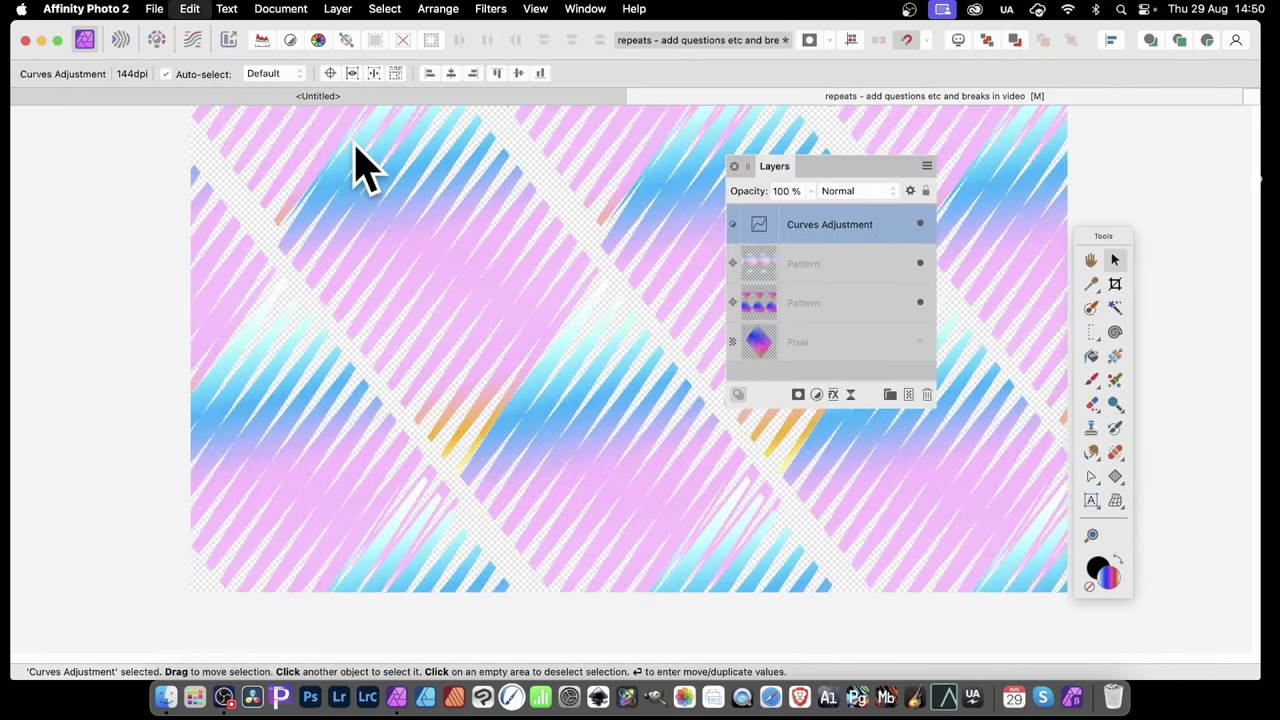
key("super+z")
key("super+z")
key("super+z")
key("super+z")
key("super+z")
key("super+z")
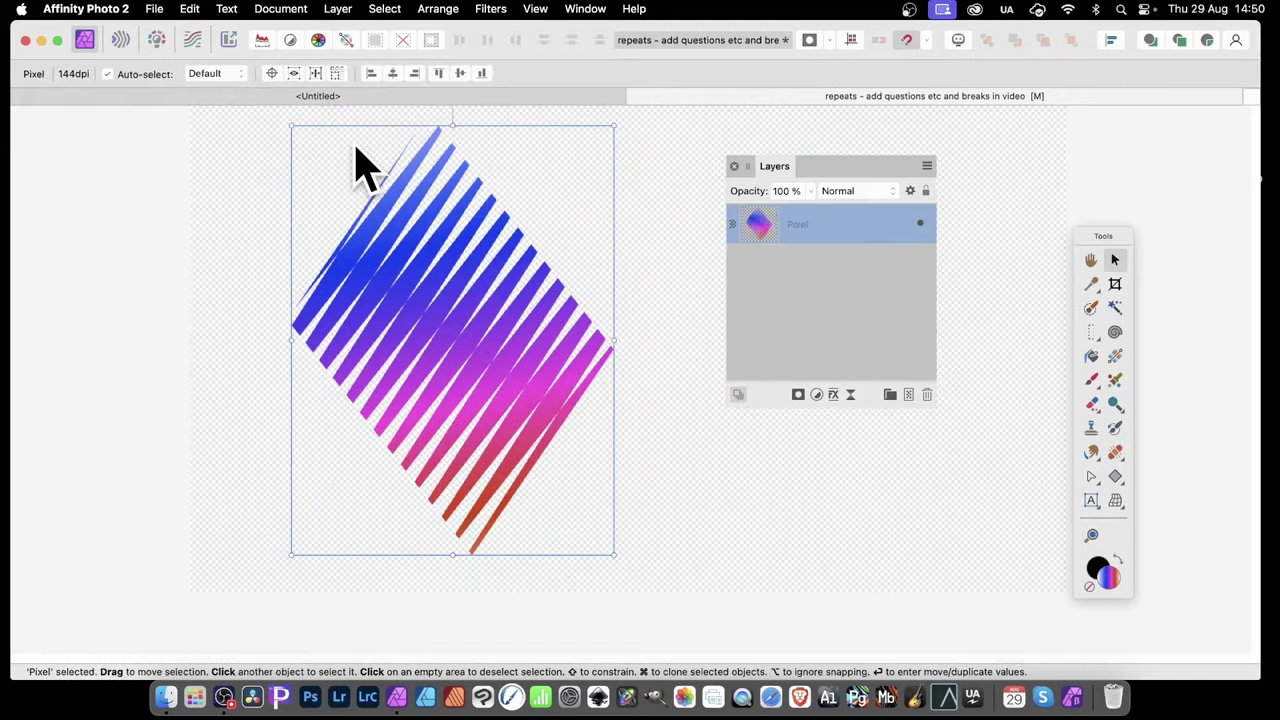
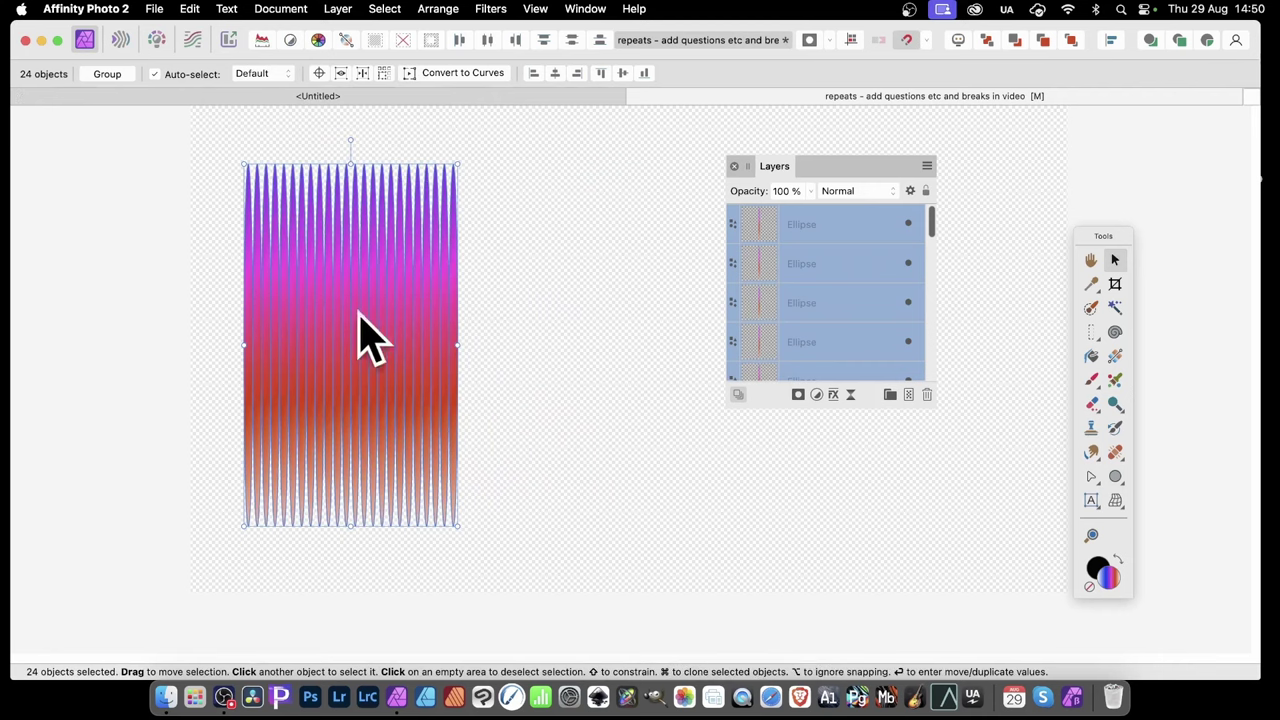
Merge the 24 ellipses into one curves object and run its linear gradient diagonally from upper right to lower left.
left_click_drag(366, 297, 397, 290)
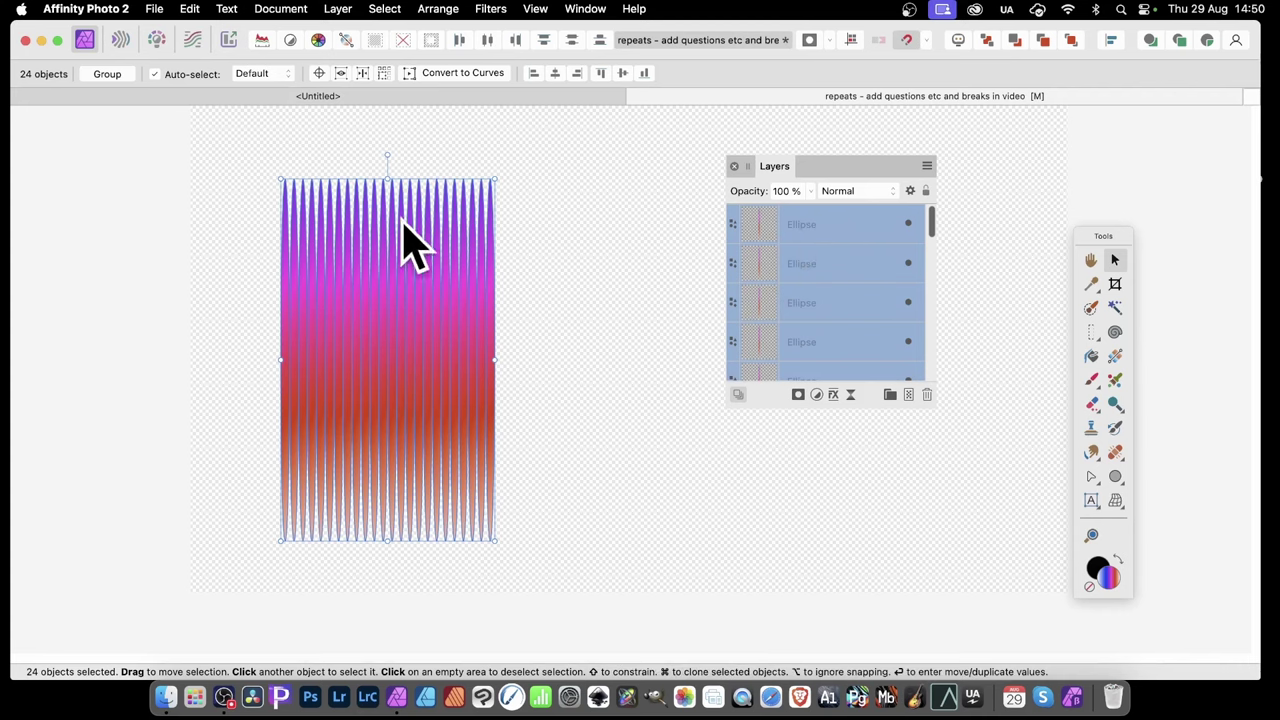
left_click(463, 80)
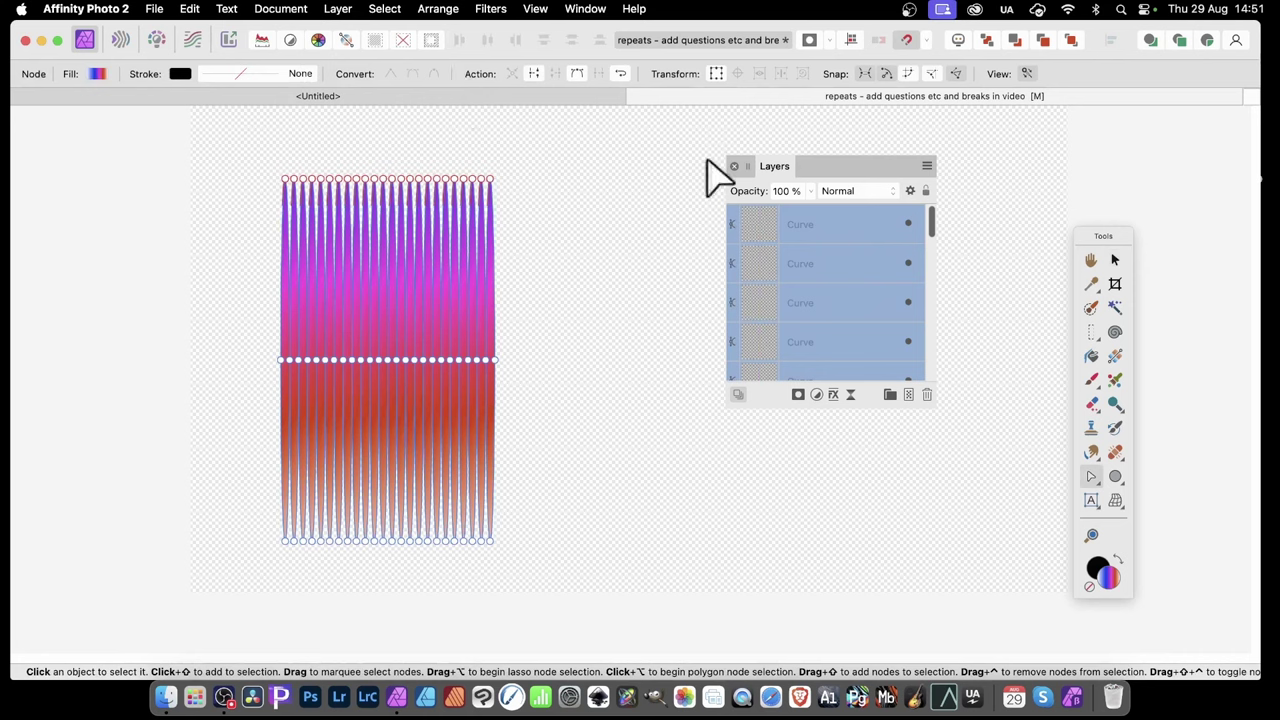
right_click(398, 242)
scroll(500, 545, "down", 3)
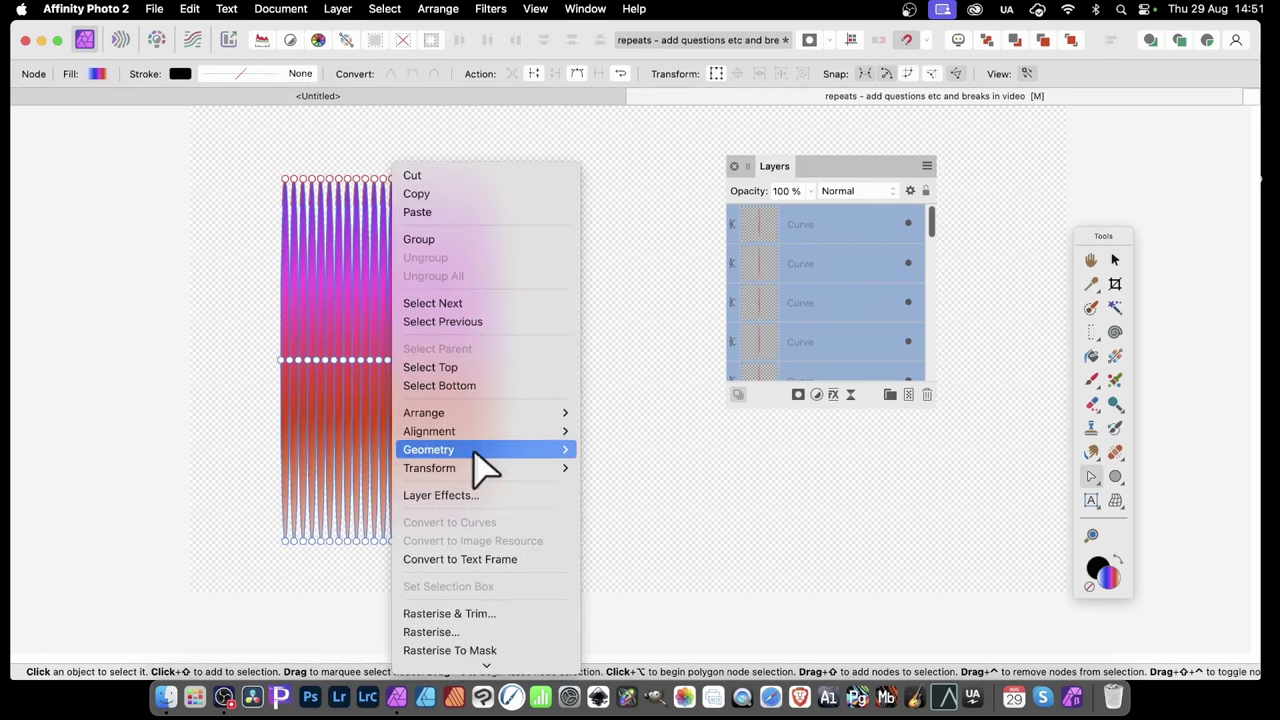
mouse_move(480, 452)
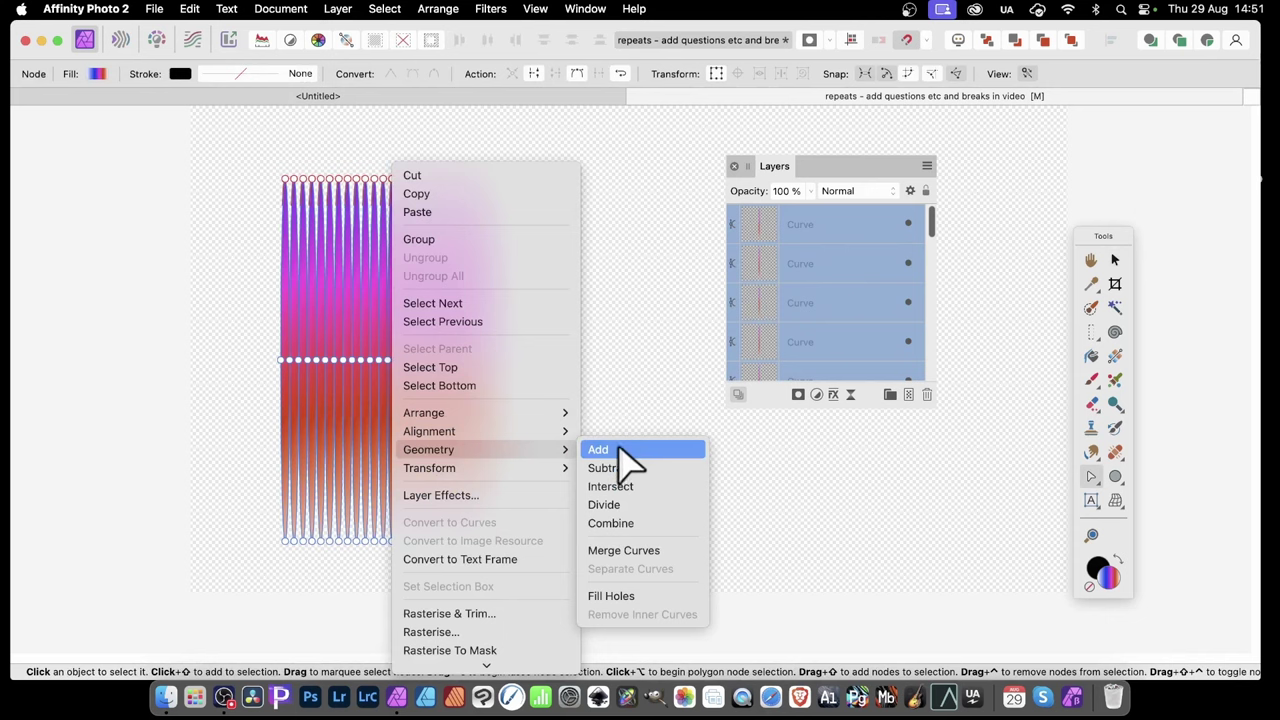
left_click(640, 551)
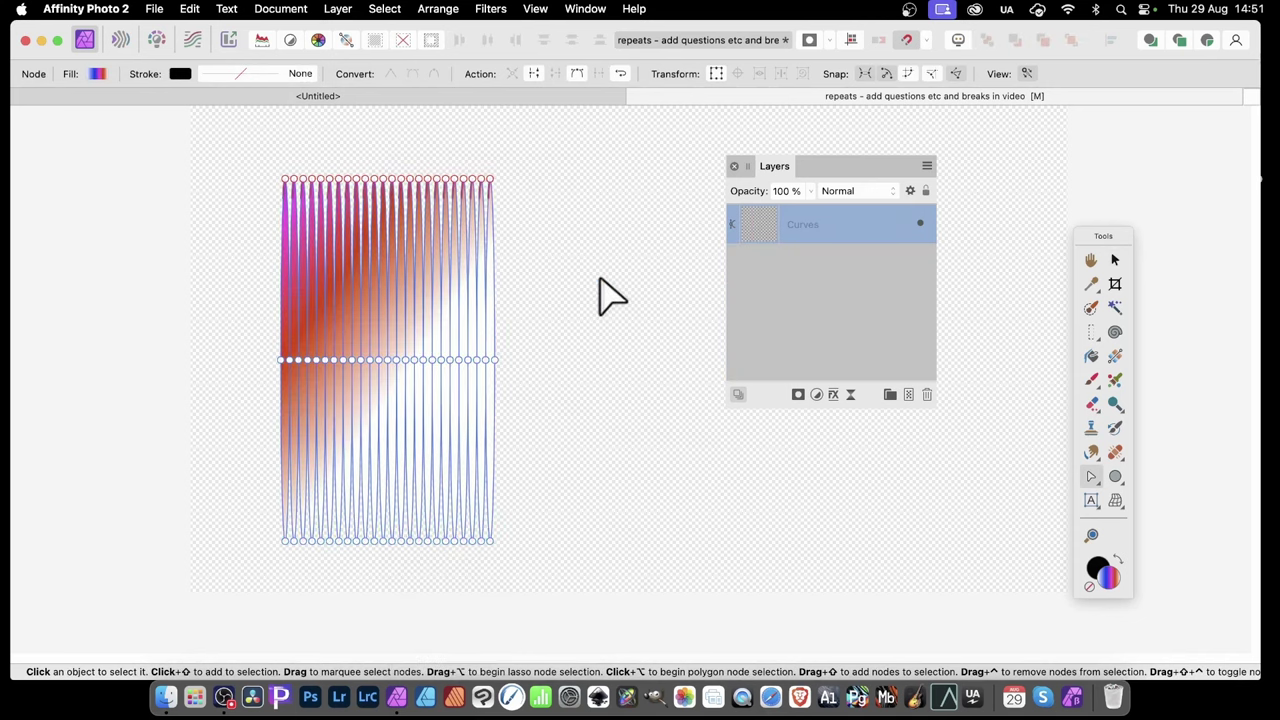
left_click(1115, 356)
left_click_drag(470, 205, 283, 541)
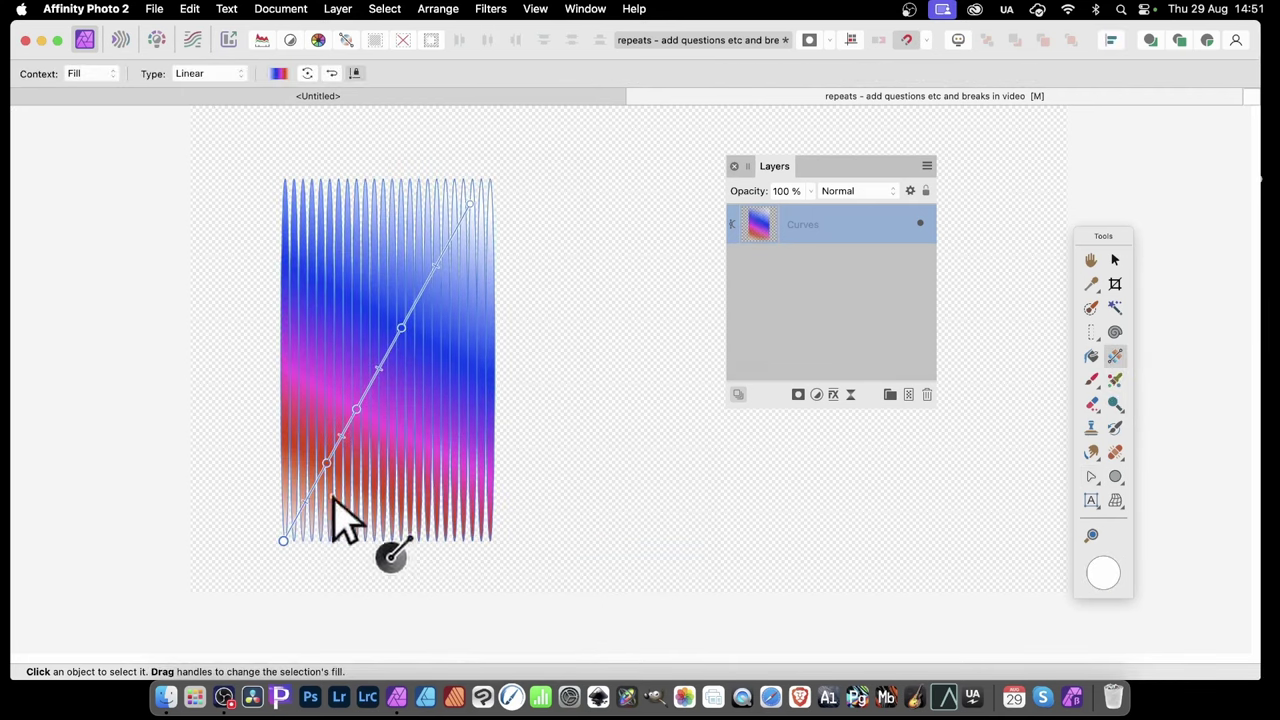
Draw a circle over the upper half of the merged ellipses and intersect the two shapes.
left_click(1115, 477)
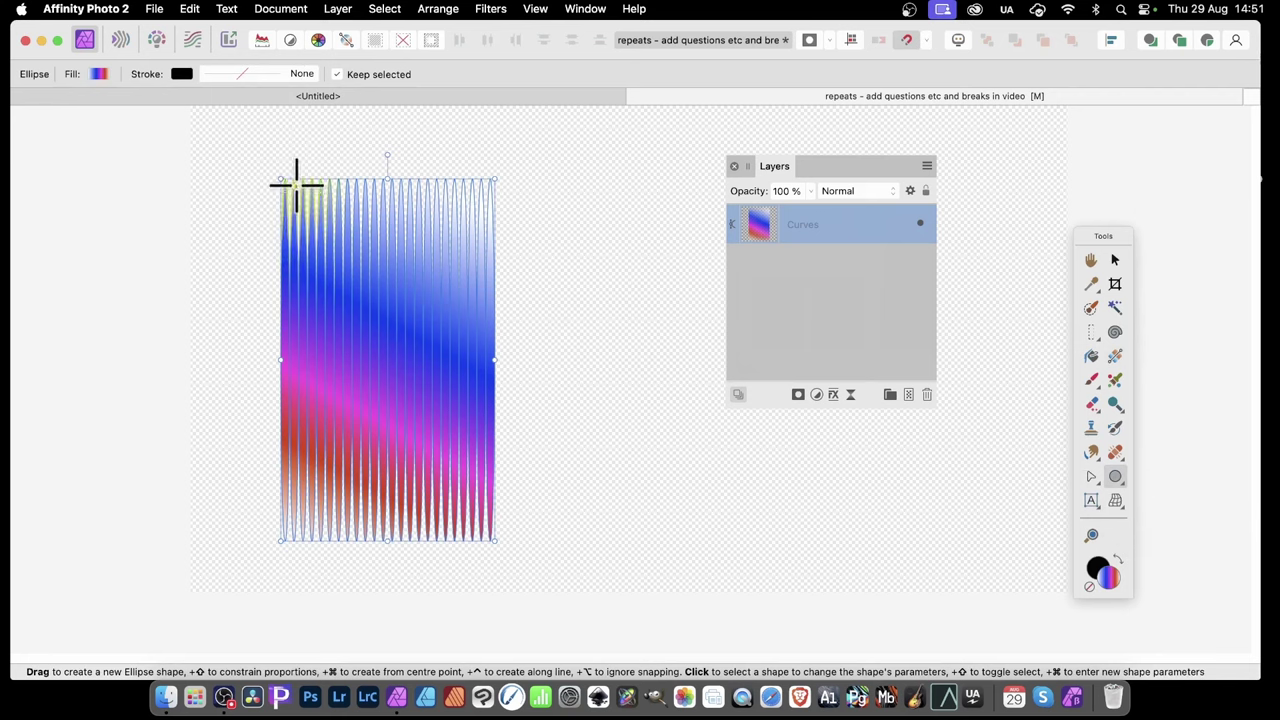
left_click_drag(296, 184, 489, 378)
left_click(1115, 260)
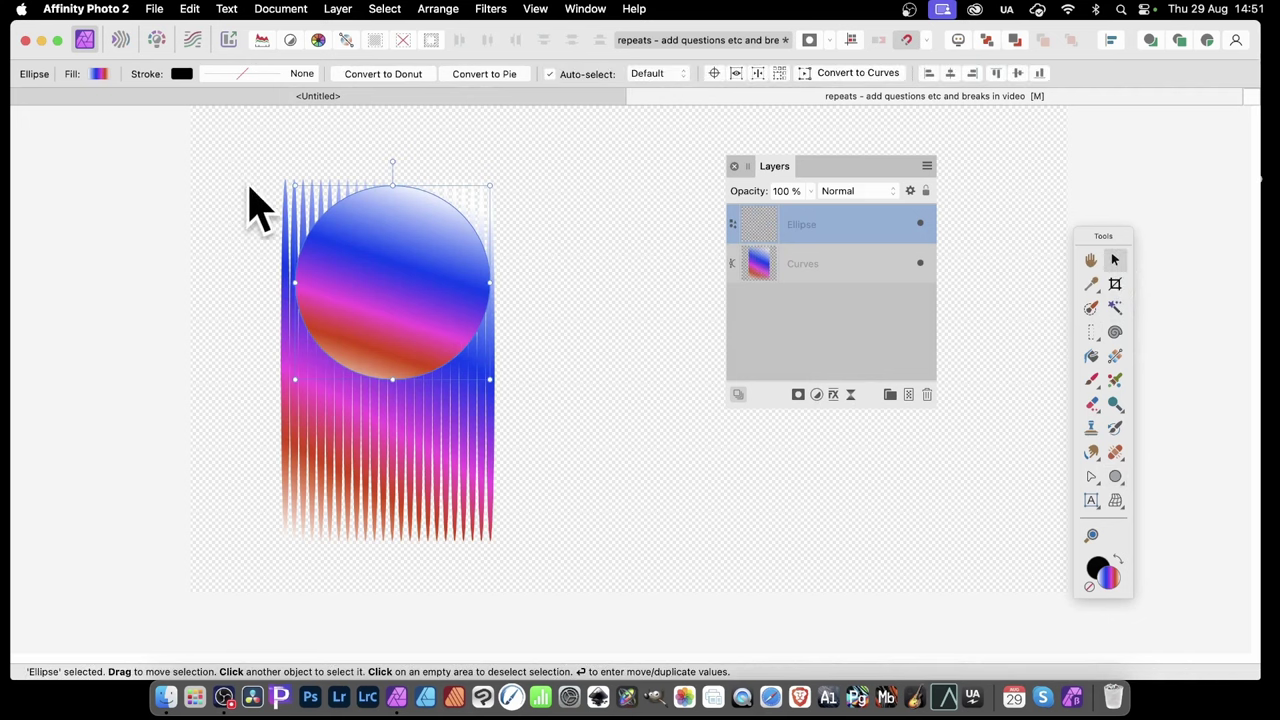
left_click_drag(225, 132, 691, 663)
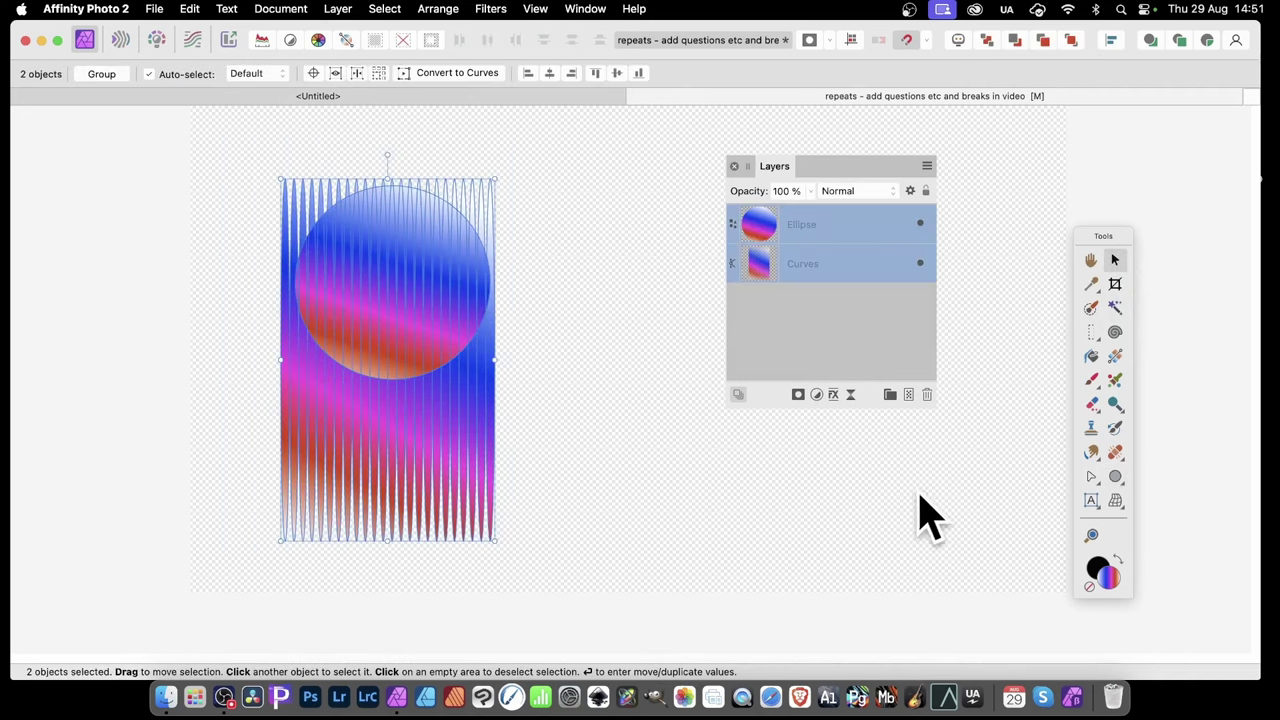
left_click(338, 8)
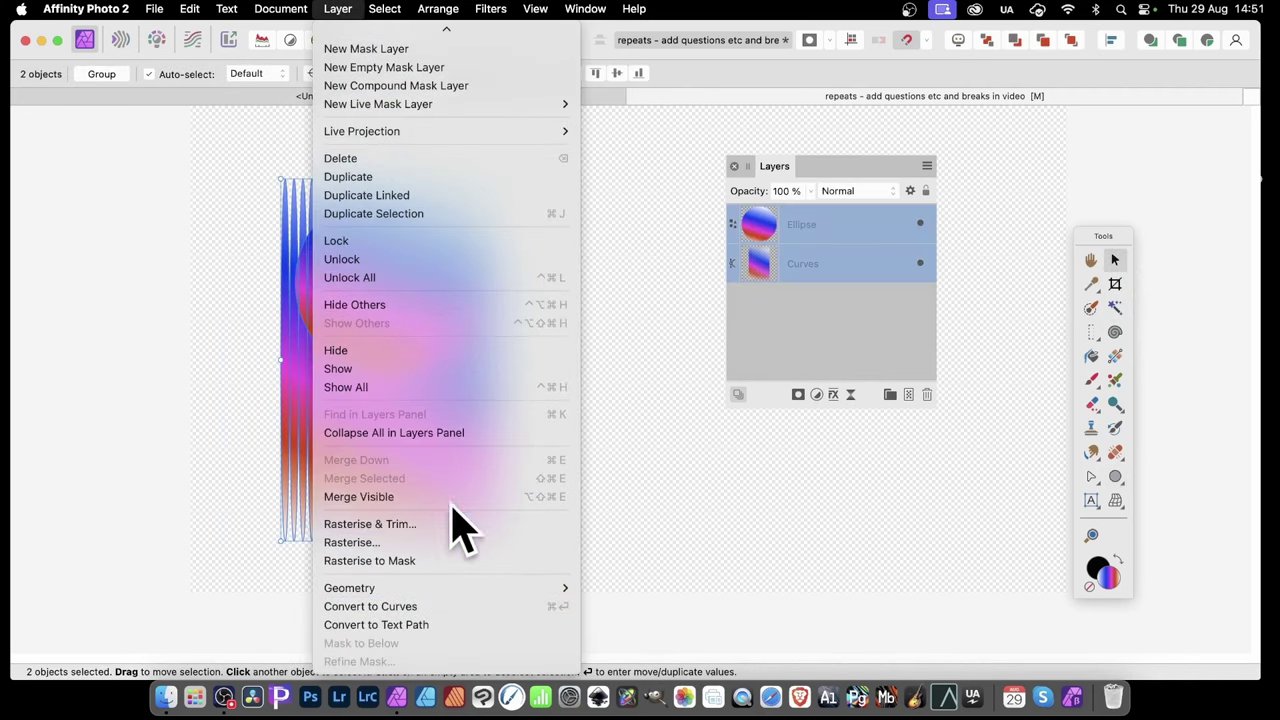
mouse_move(443, 590)
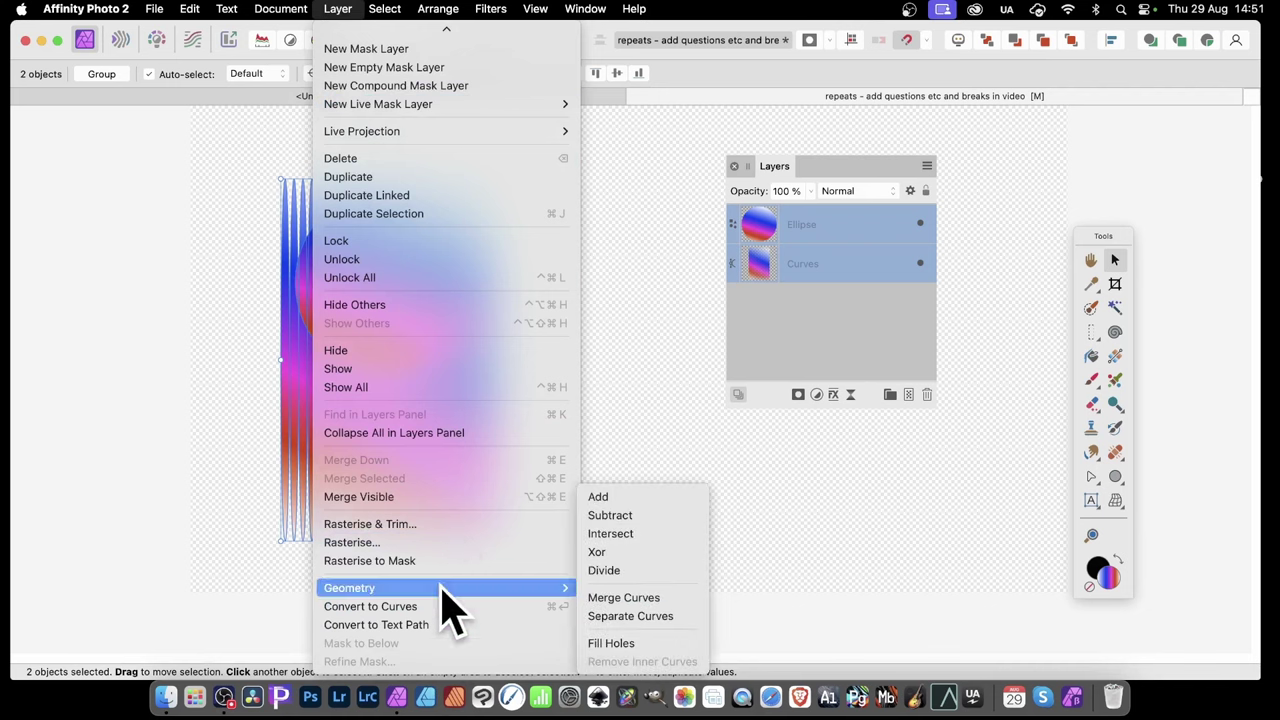
left_click(612, 536)
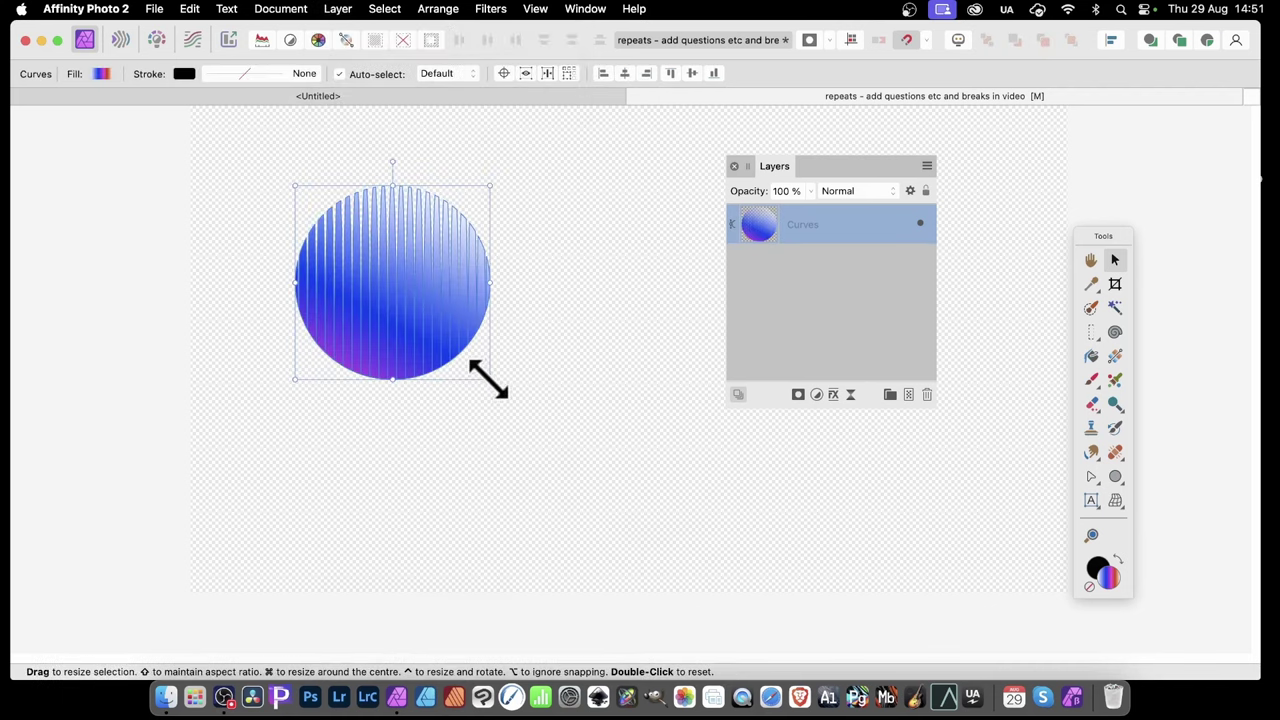
Enlarge and reposition the striped circle on the canvas's left half, rotating it clockwise until the stripes slope up to the right.
left_click_drag(490, 378, 705, 566)
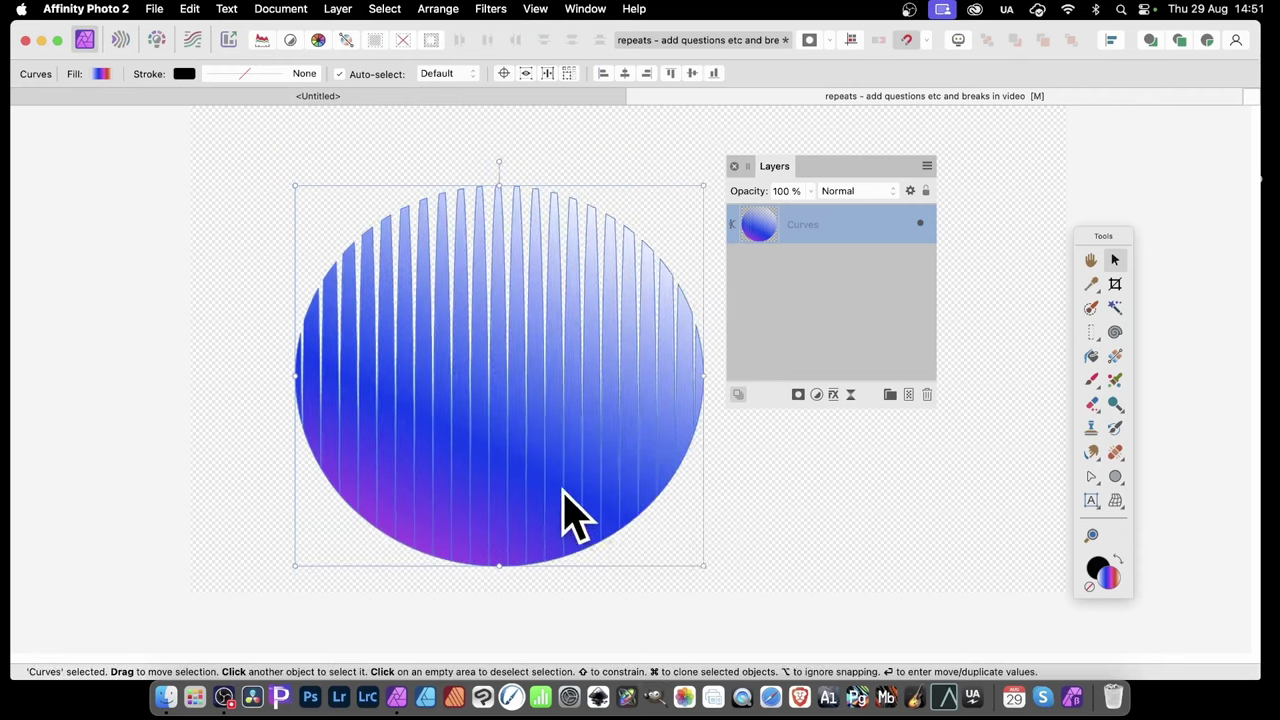
left_click_drag(571, 514, 483, 510)
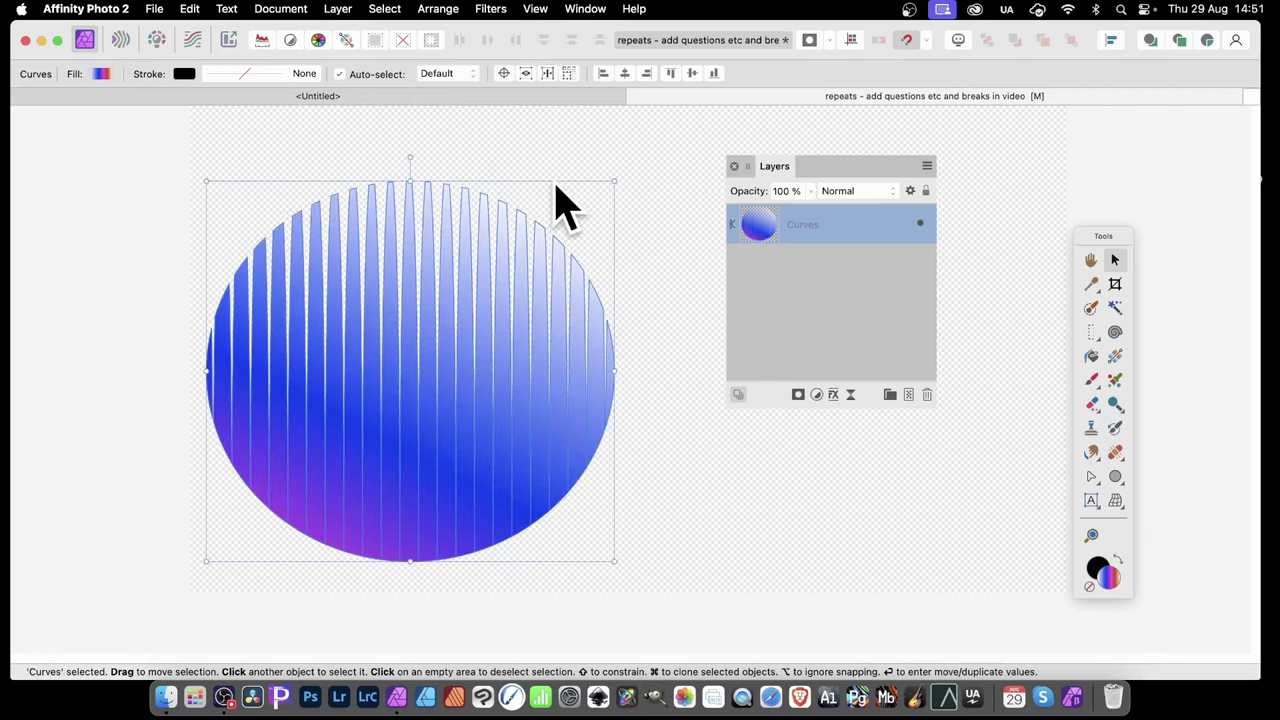
left_click_drag(410, 157, 660, 262)
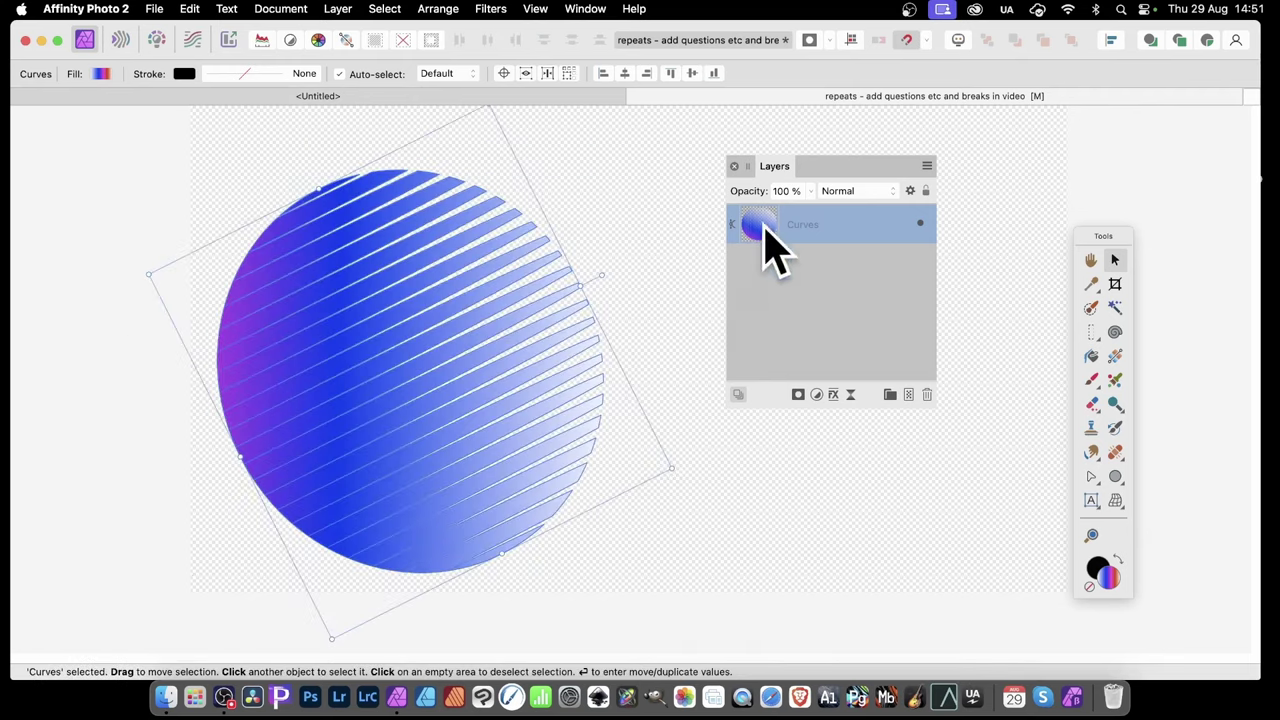
Try gradient and colour overlays on the striped circle, then keep only a 3D layer effect with a 5 px radius.
left_click(834, 396)
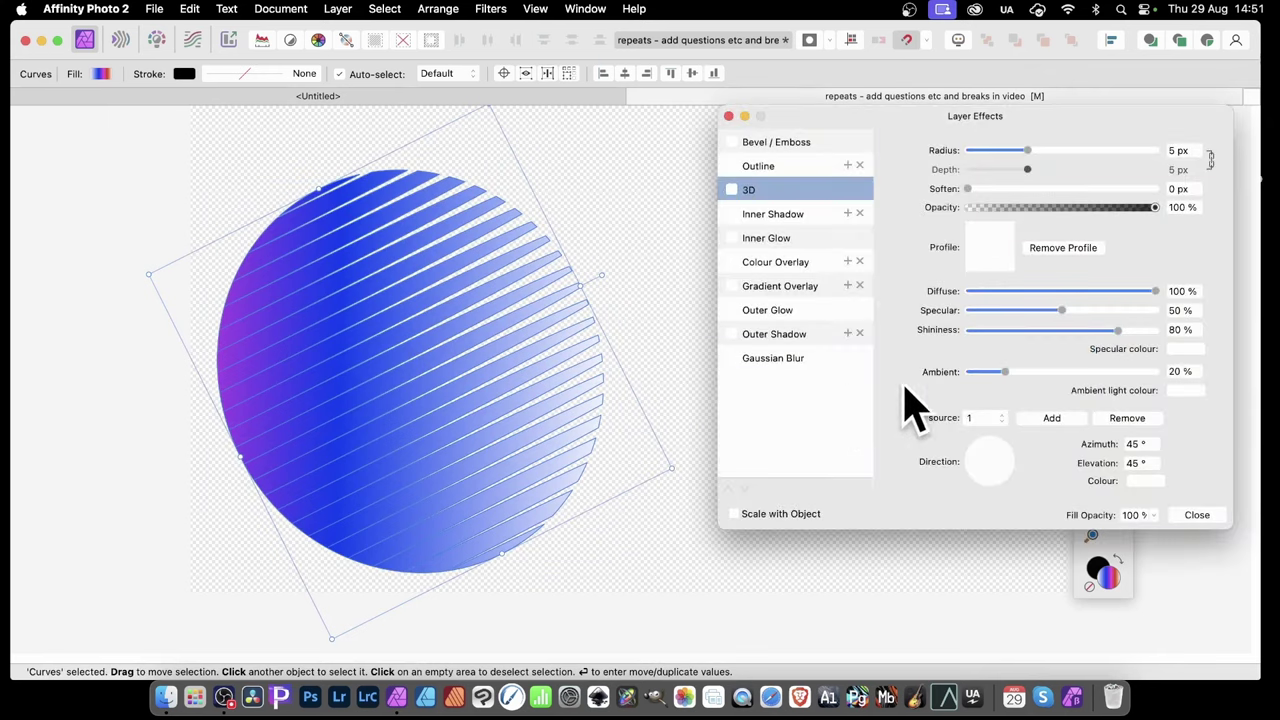
left_click(732, 287)
left_click(732, 287)
left_click(732, 262)
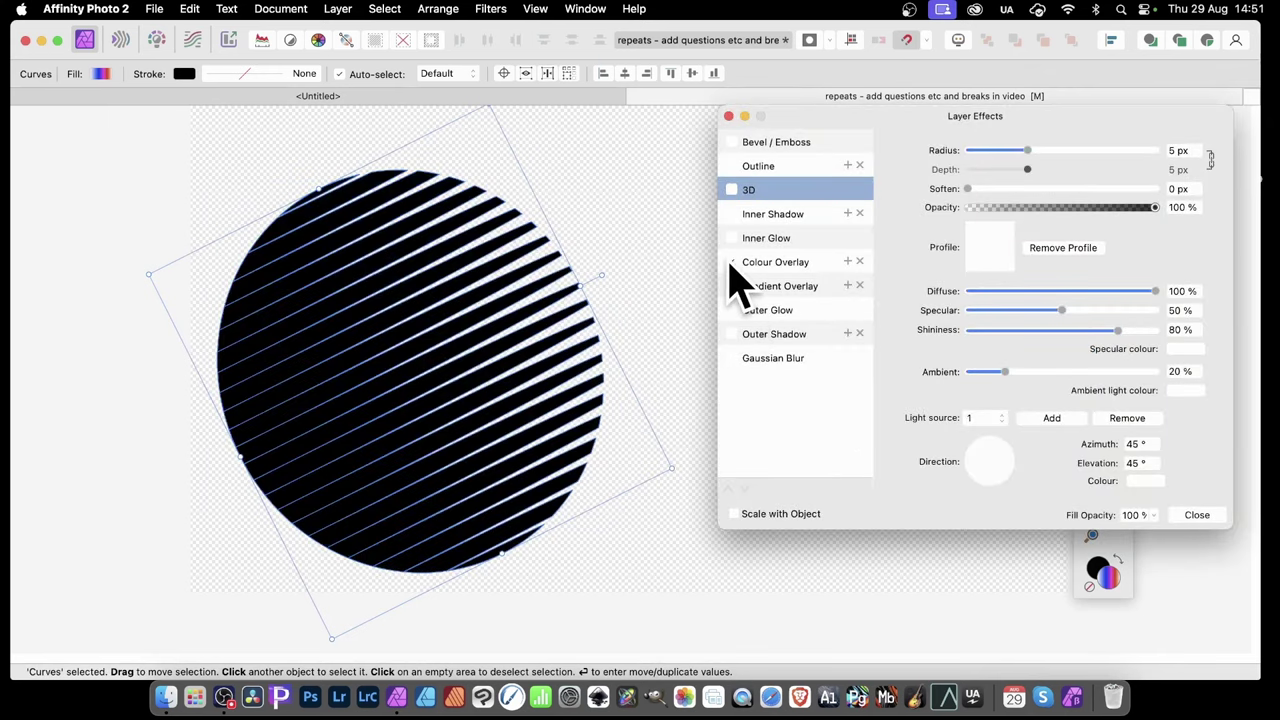
left_click(732, 262)
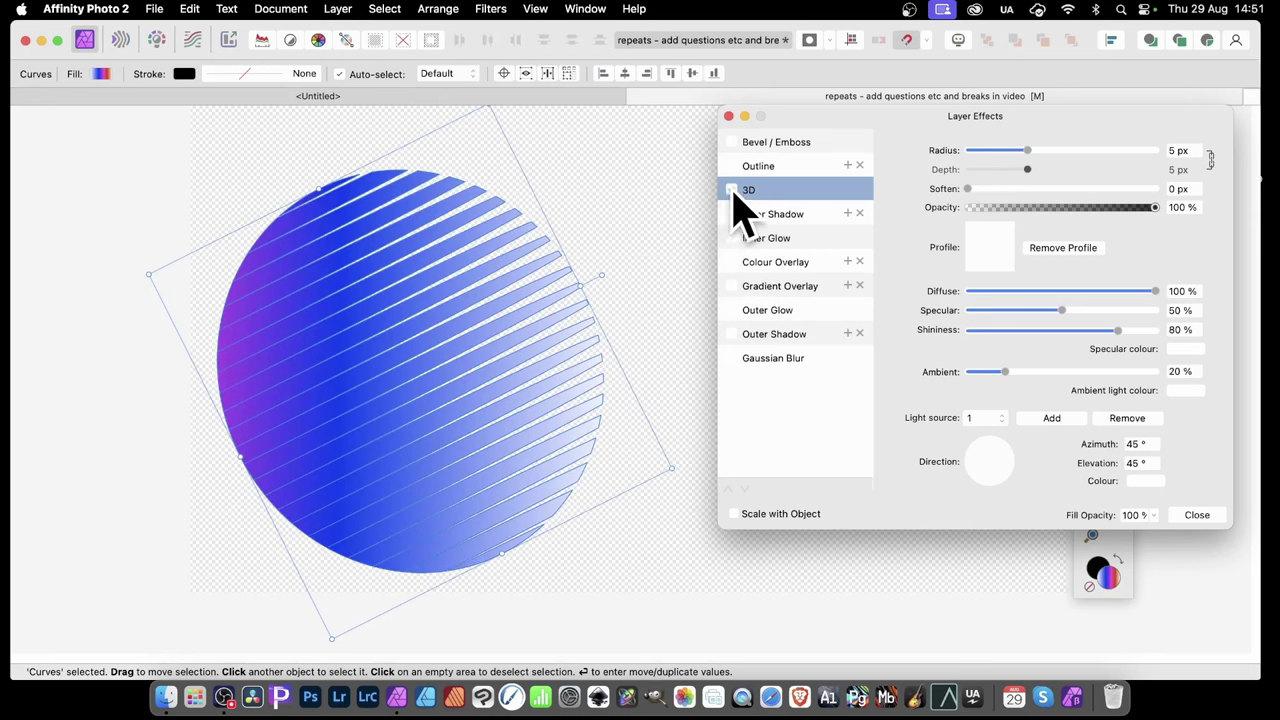
left_click(1196, 514)
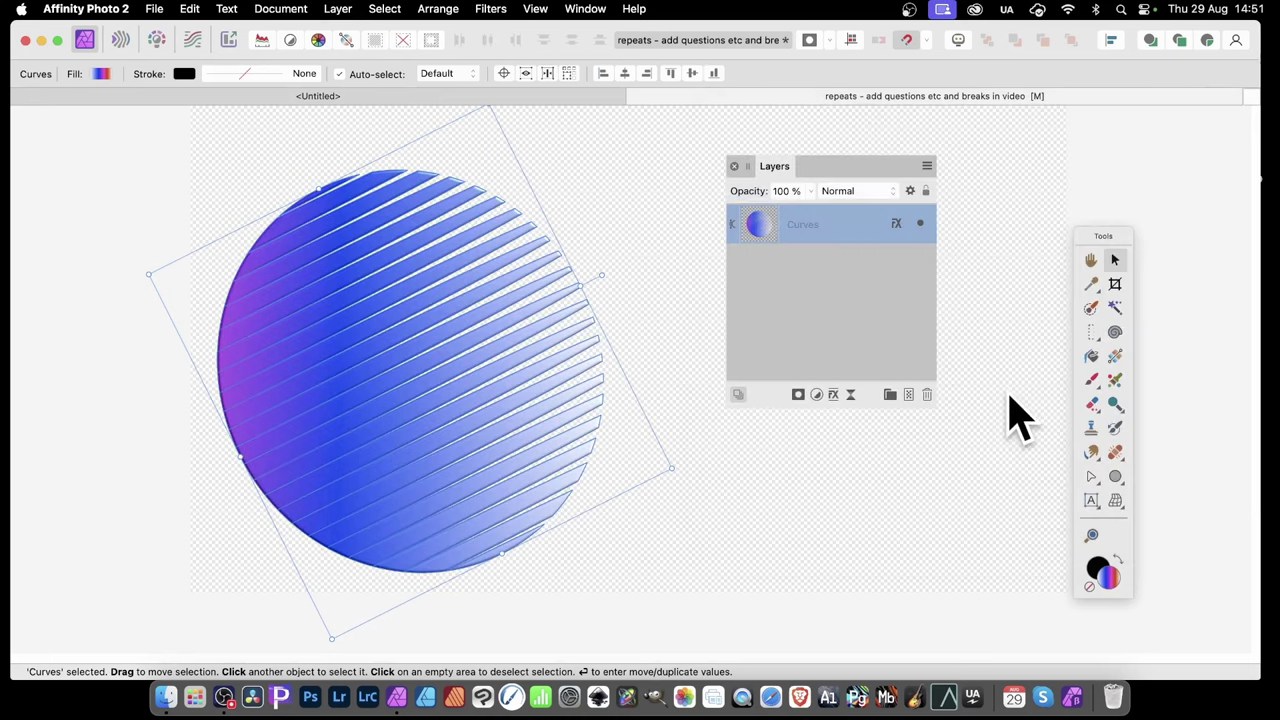